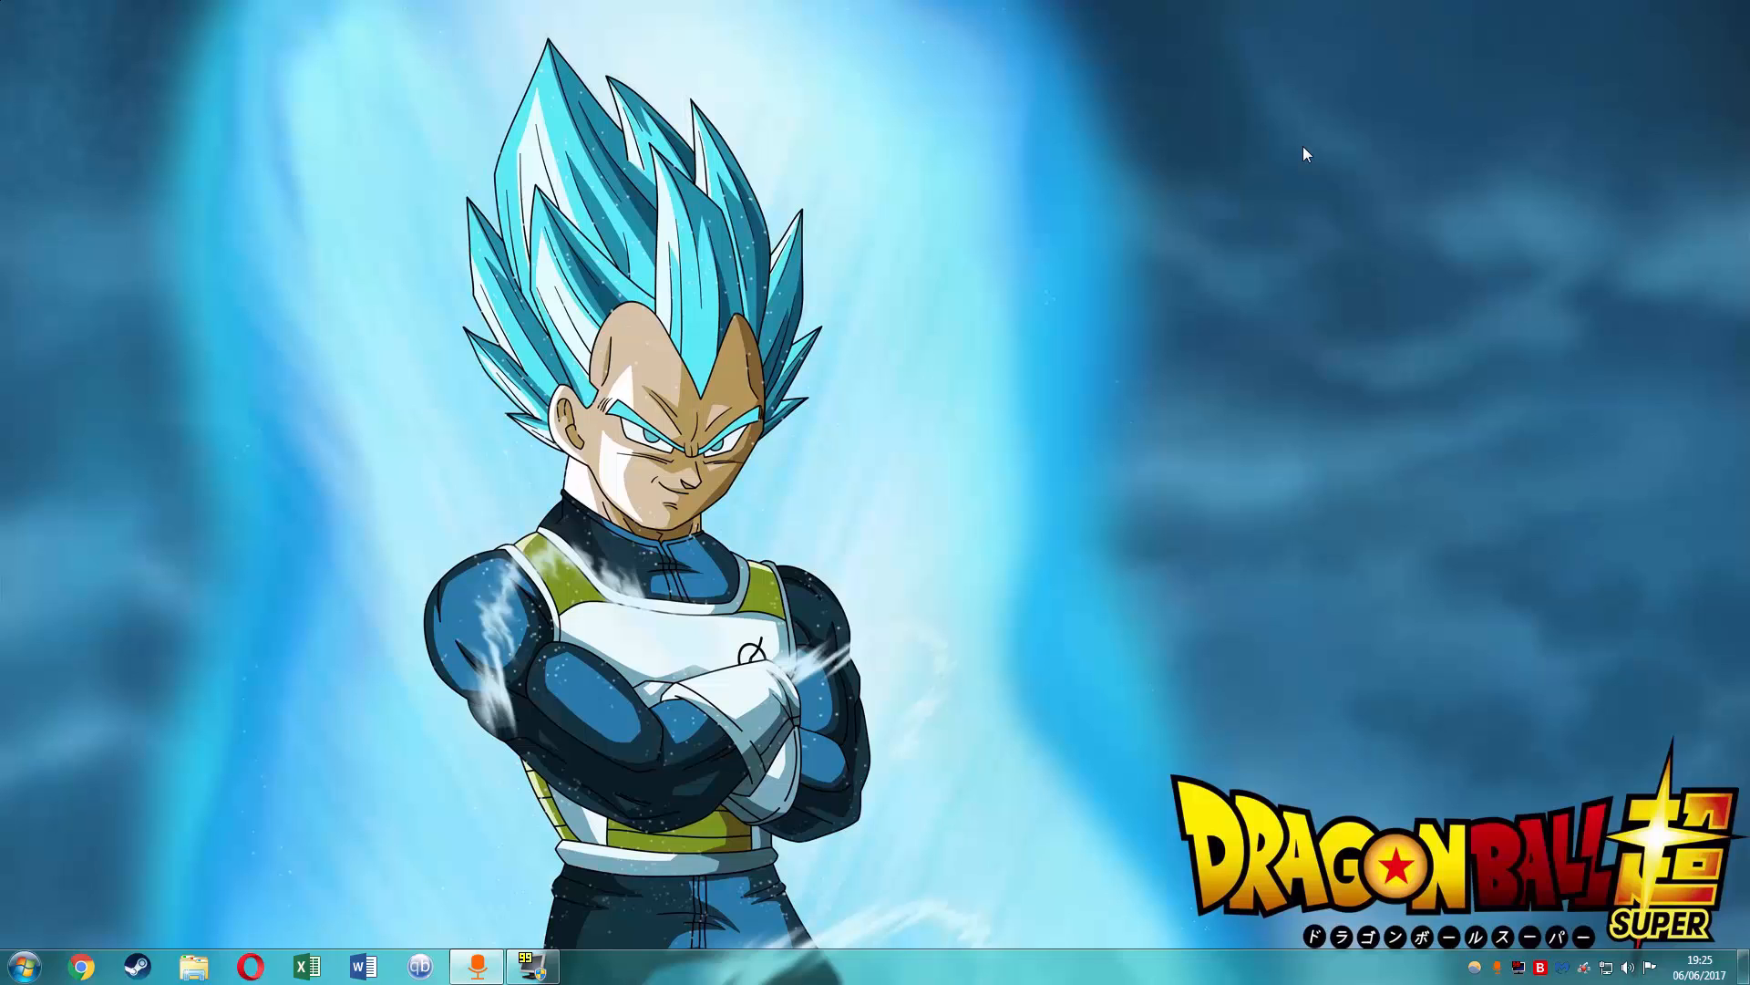
- Switch to Google Chrome, search Google for "youtube" and open the YouTube home page from the results
click(79, 963)
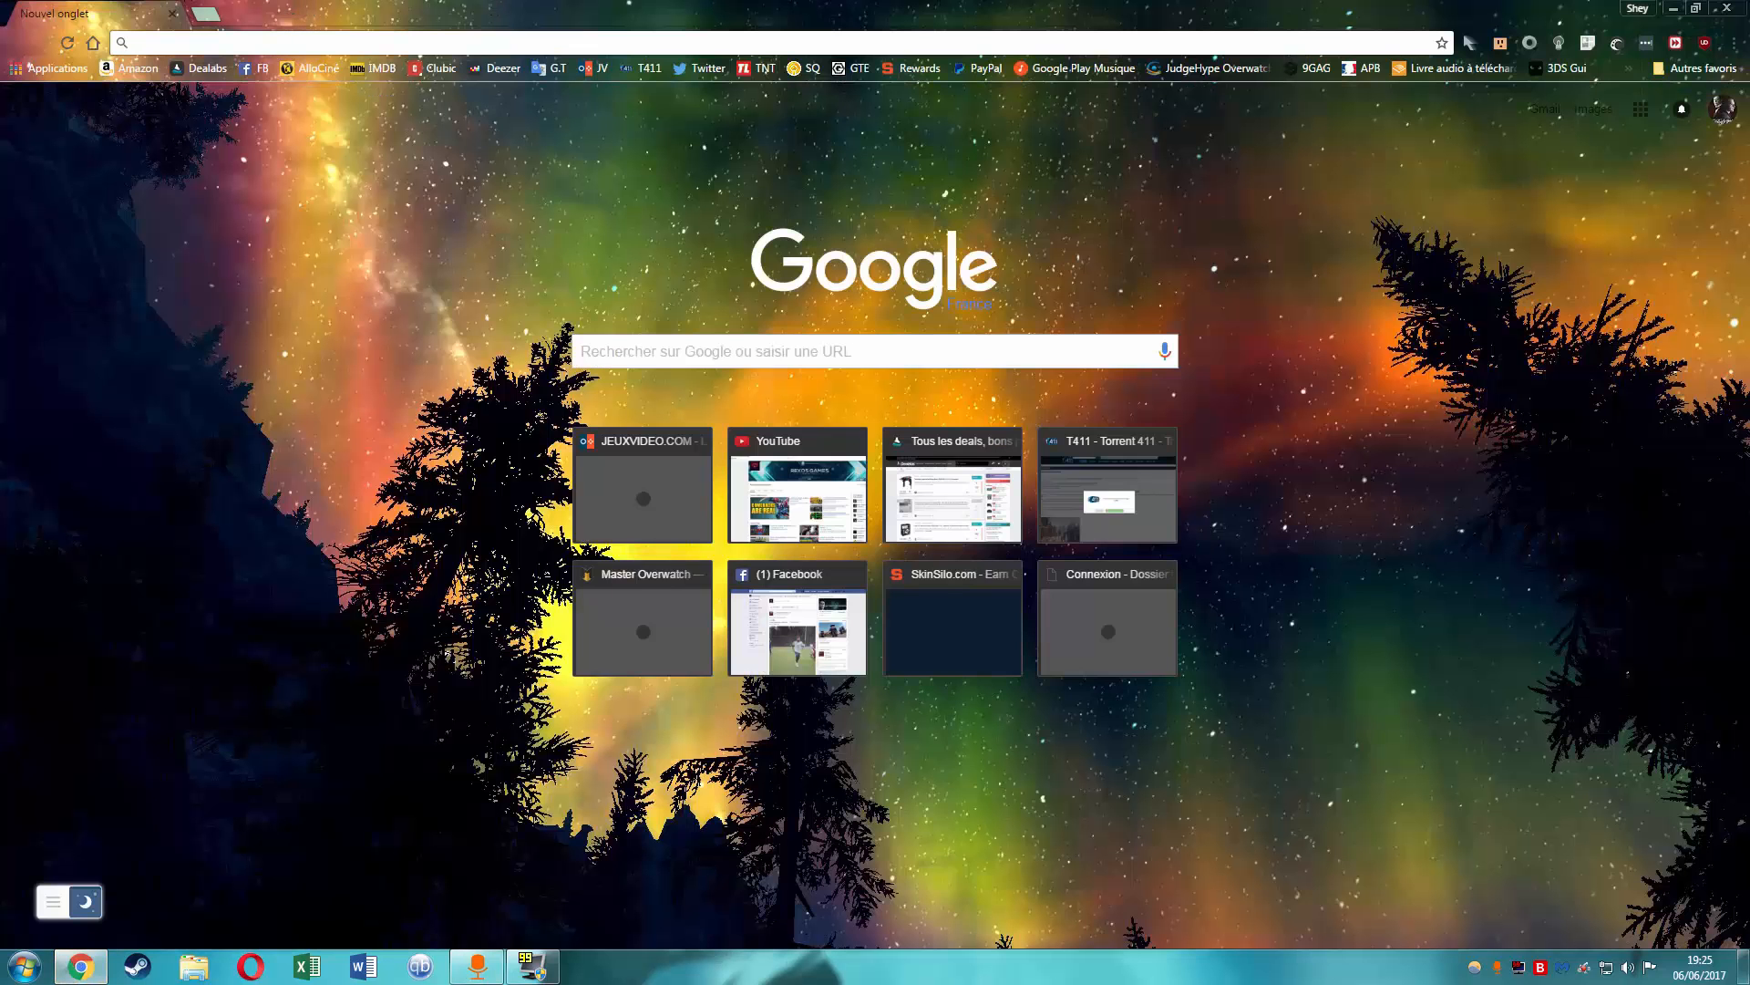
text(you)
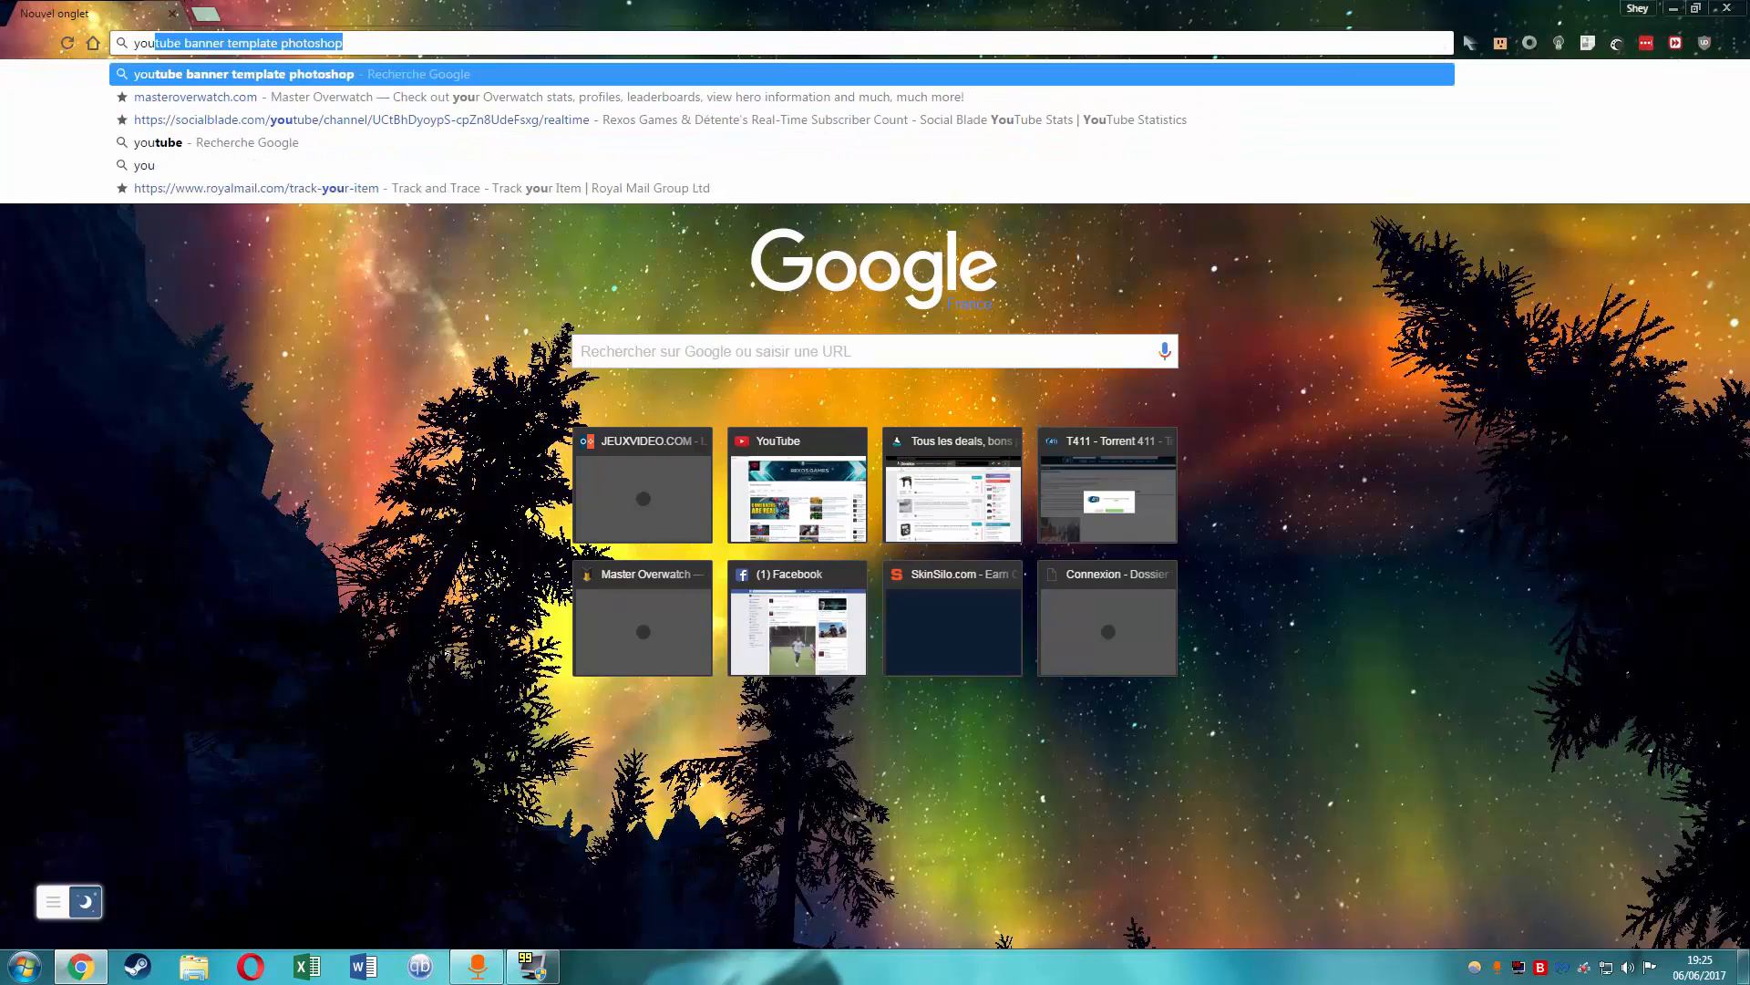
key(Return)
key(ctrl+l)
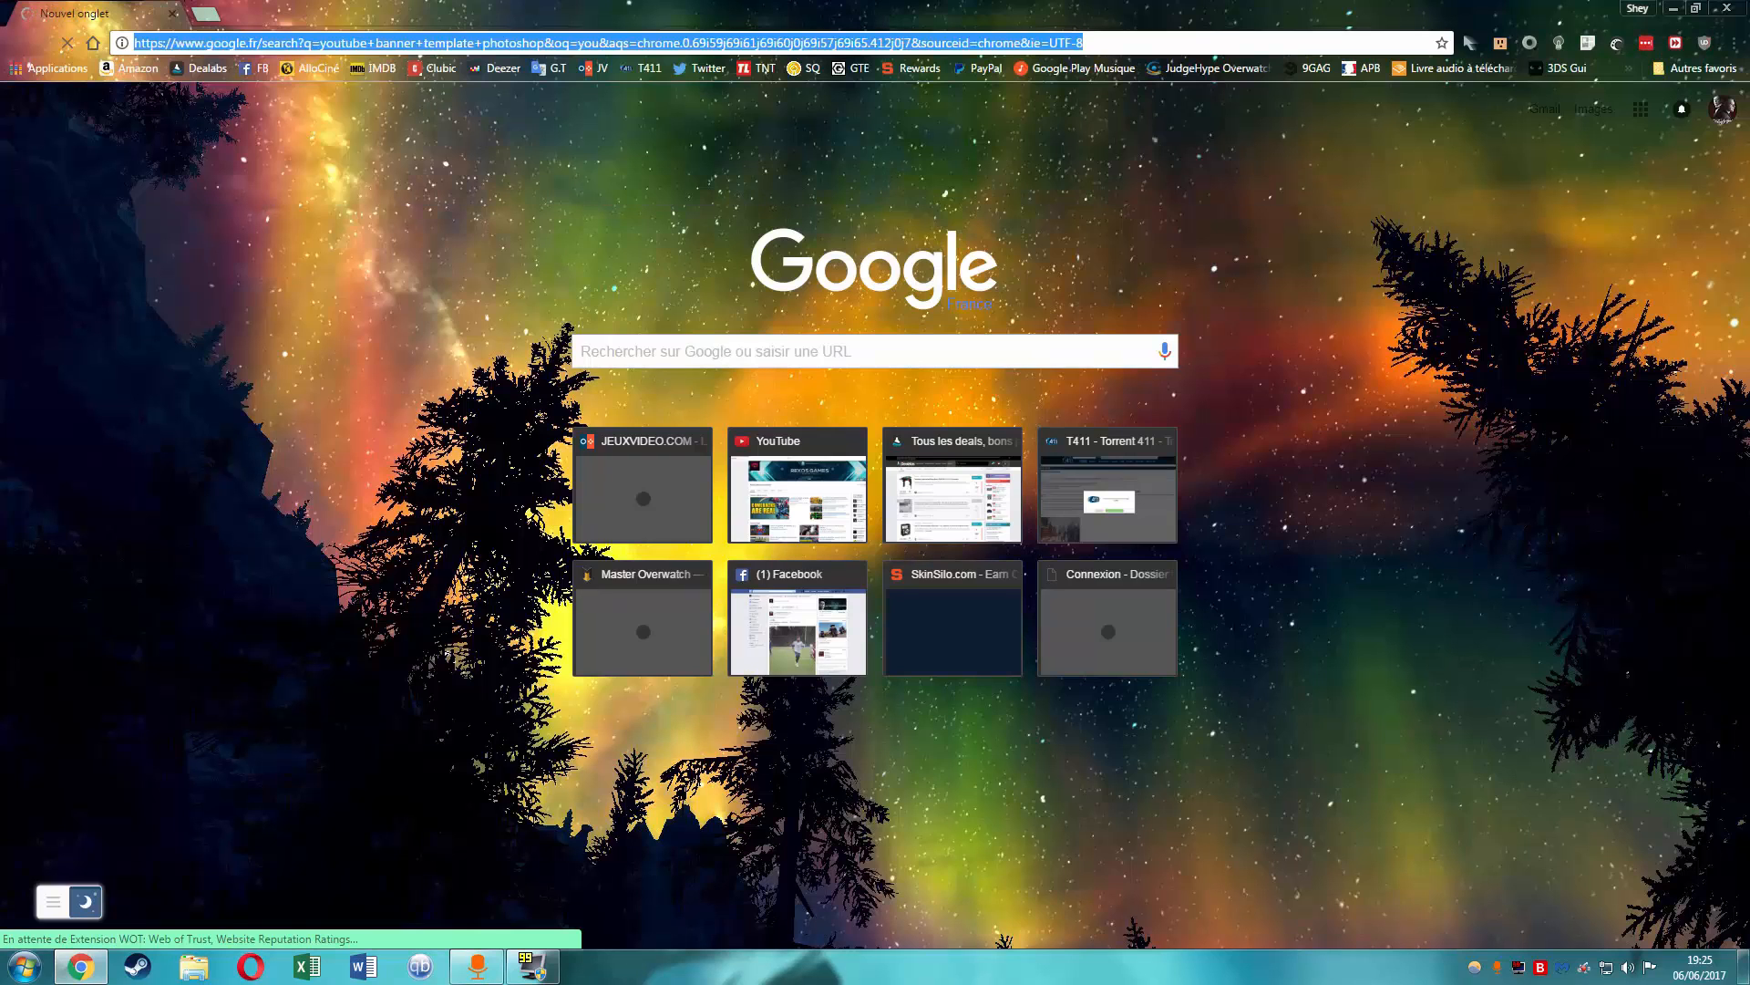
text(youtube)
key(Delete)
key(Return)
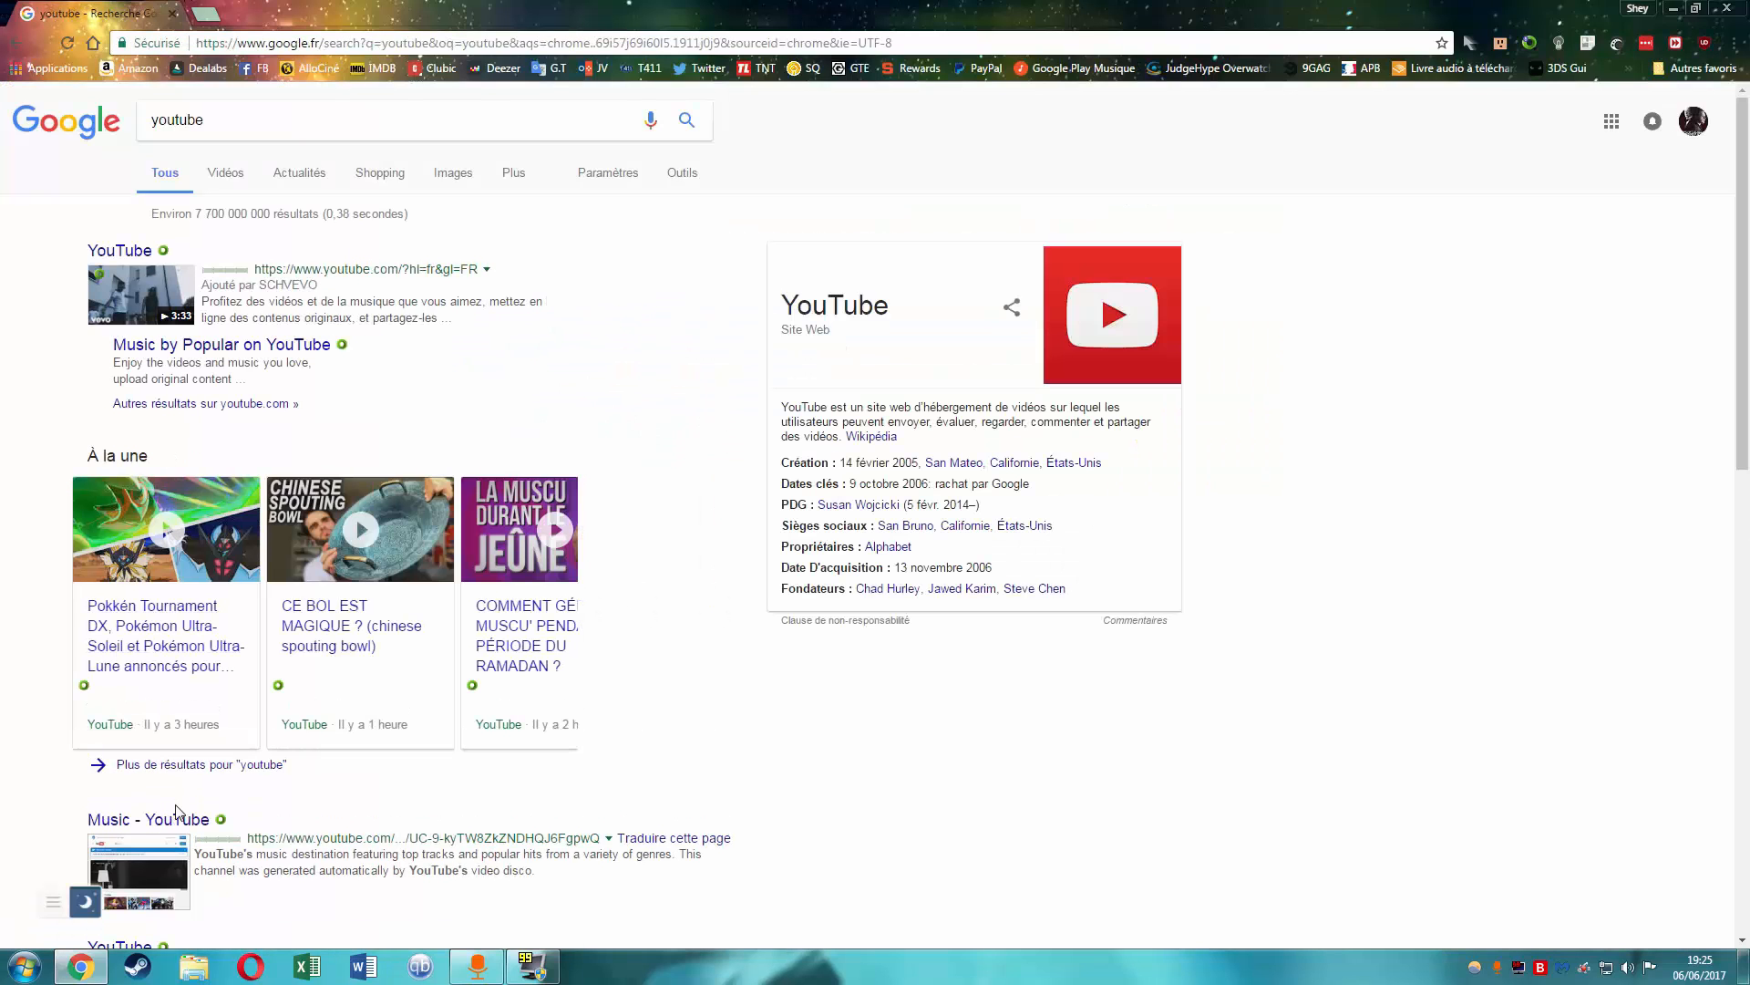
click(108, 253)
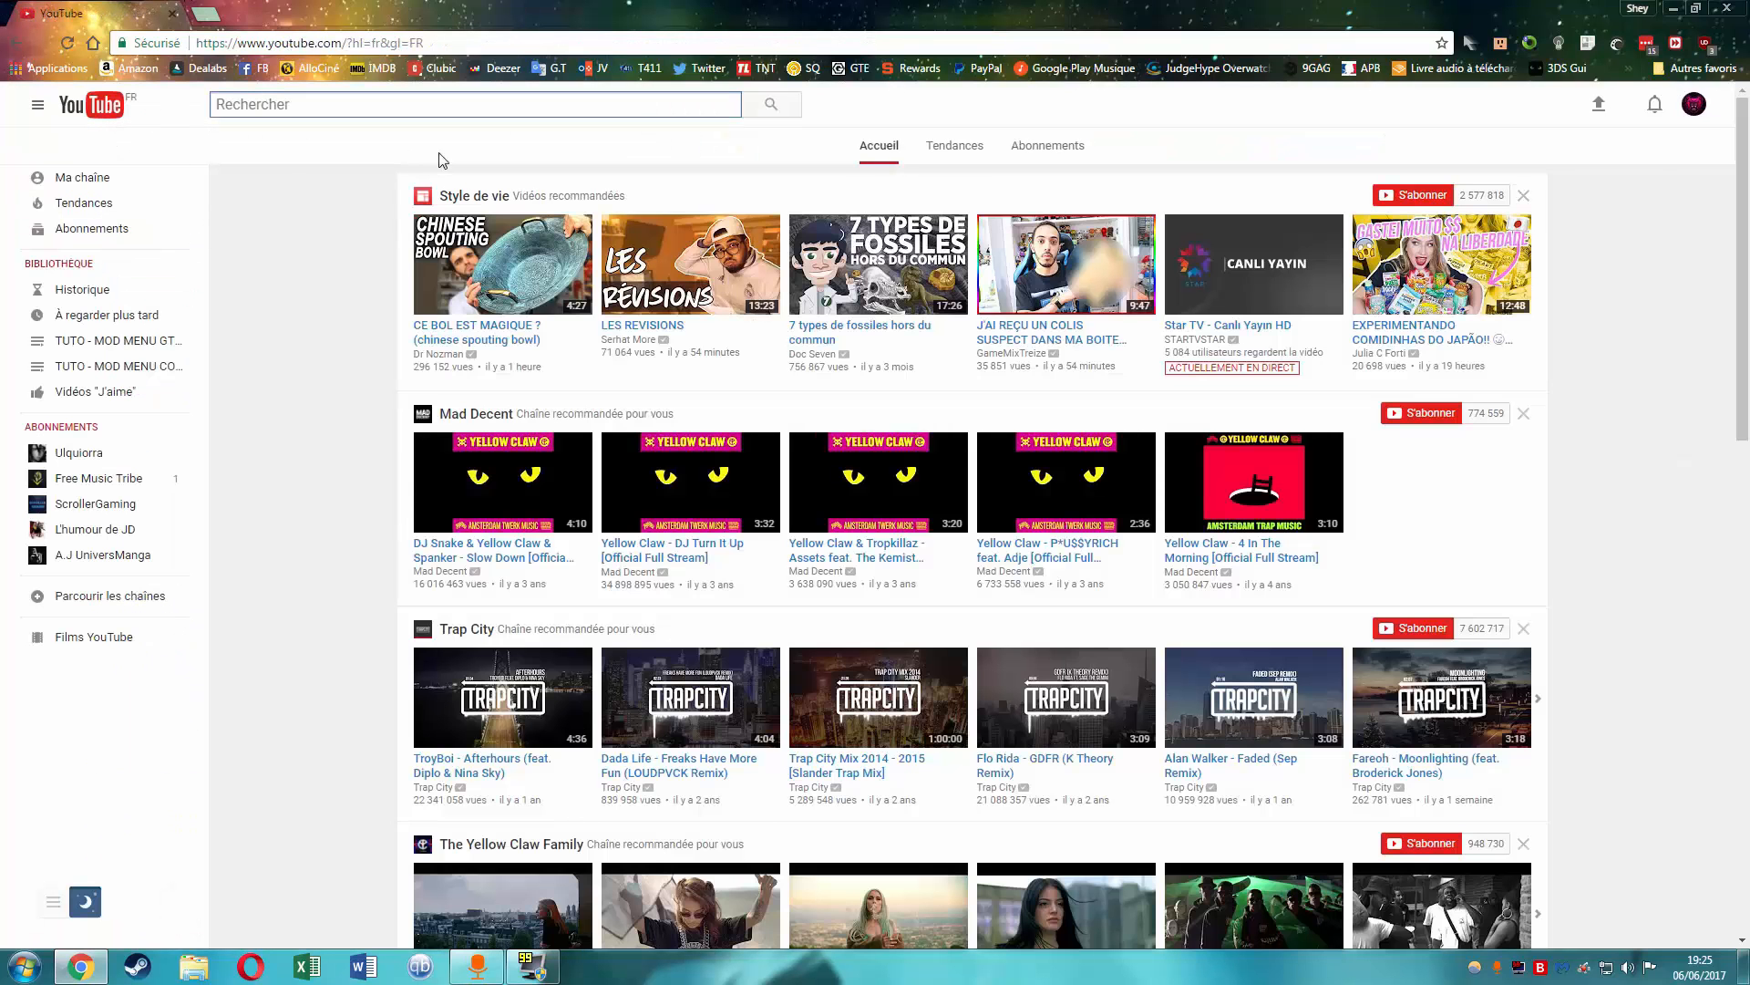
- Open the own channel page (Ma chaîne), and search YouTube for "best youtube template banner"
click(102, 177)
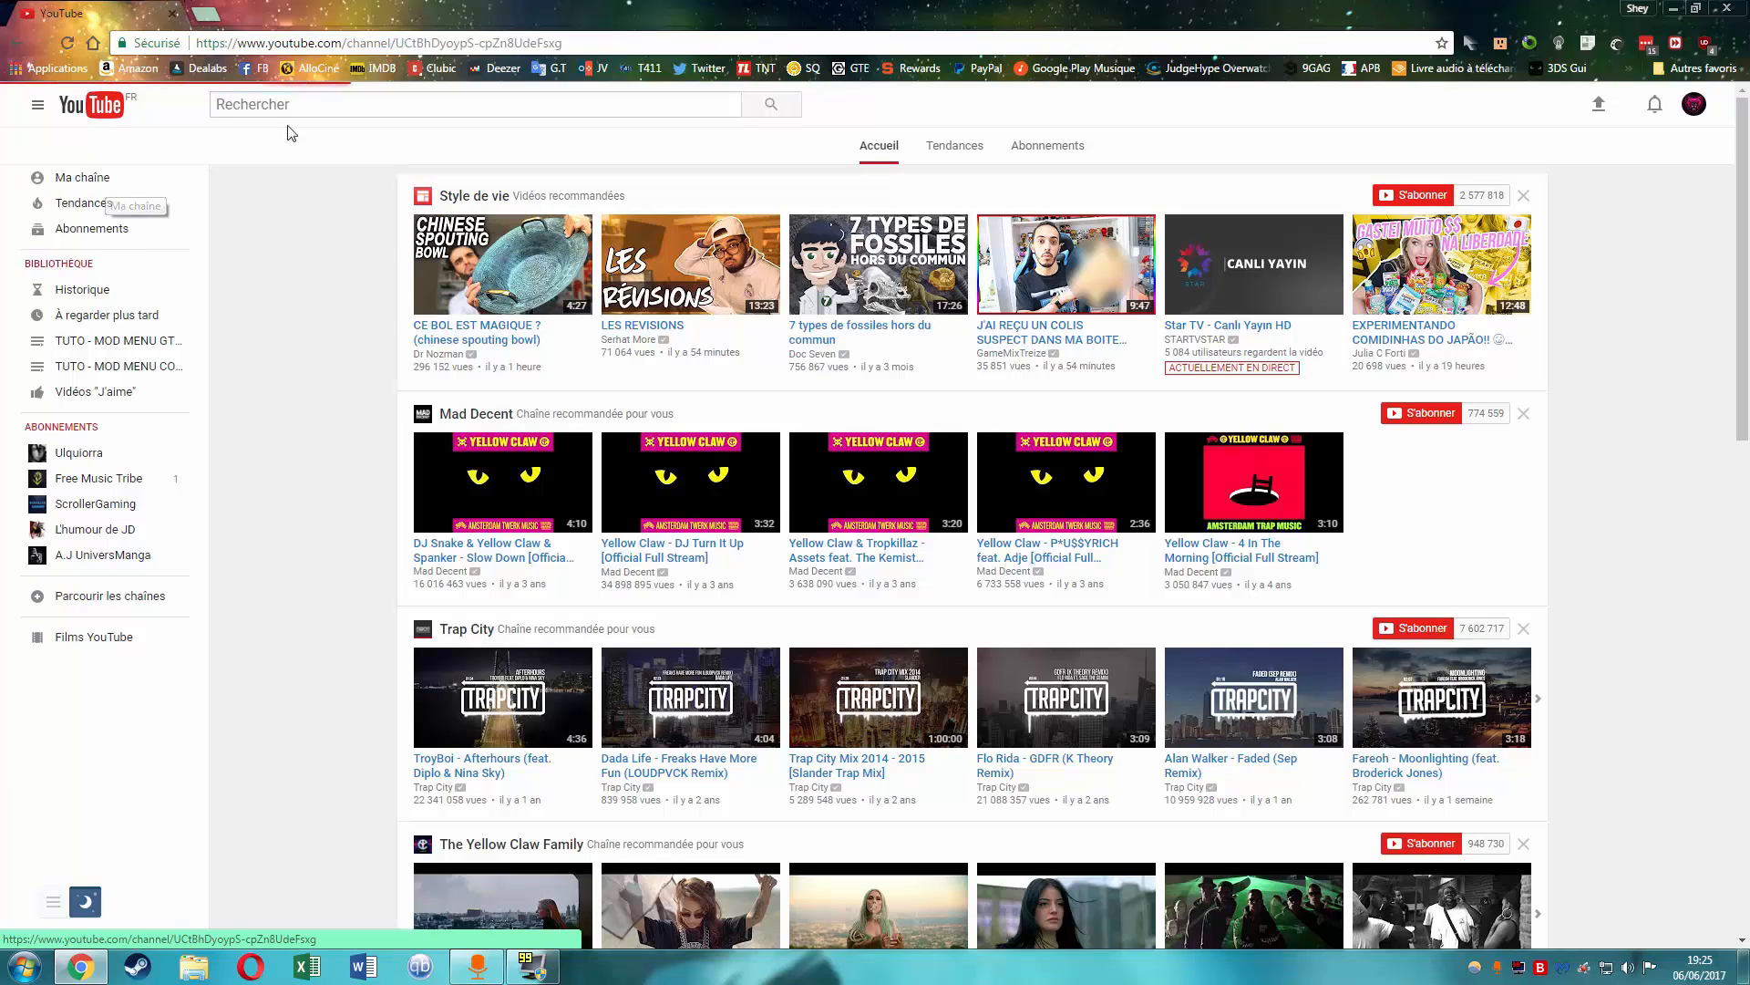
click(288, 104)
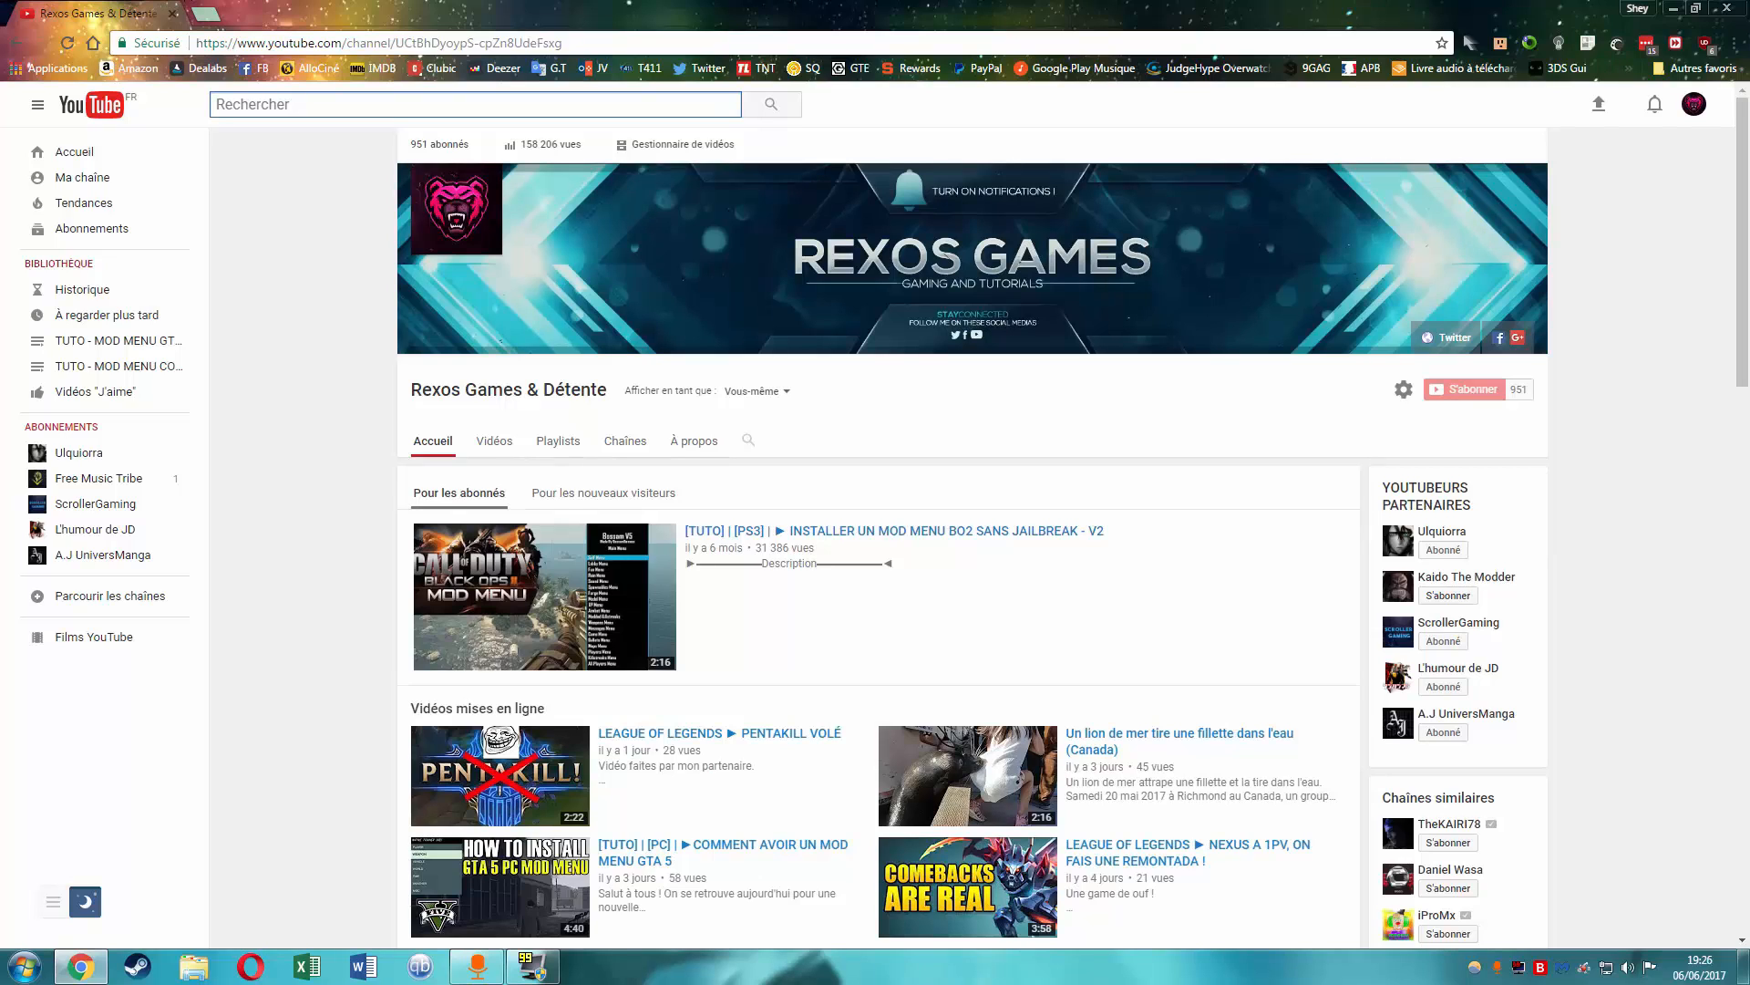
text(best you)
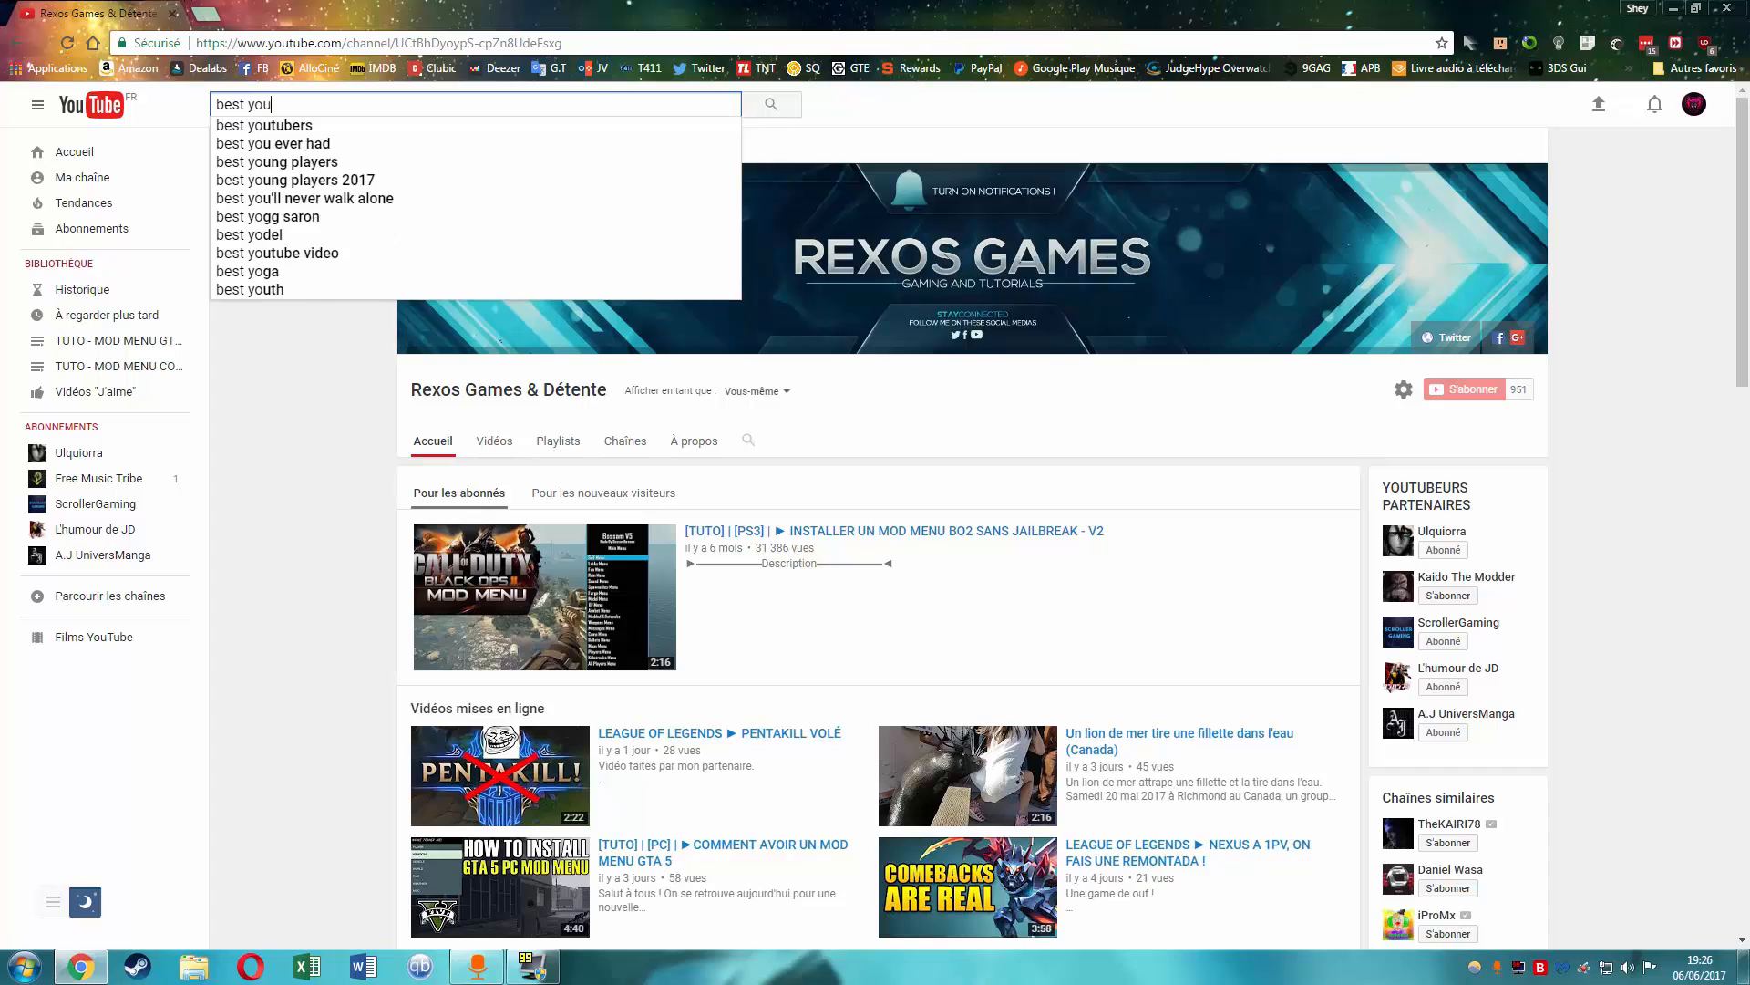
text(tube template banner)
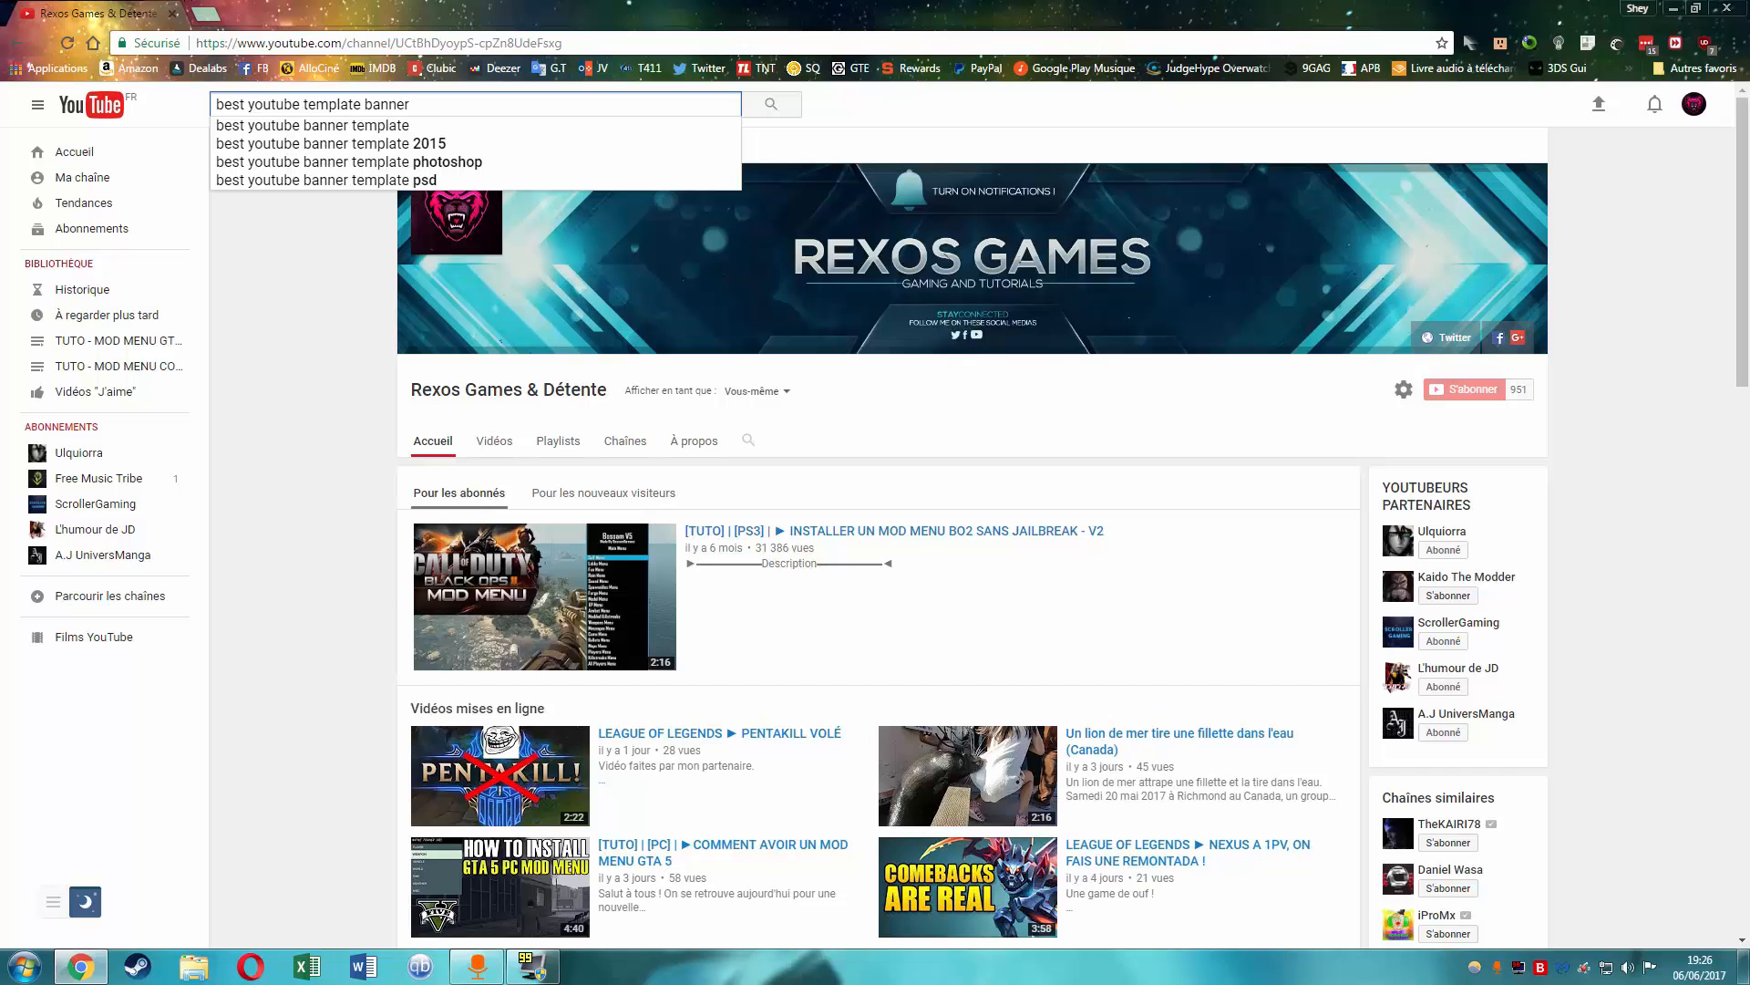
key(Return)
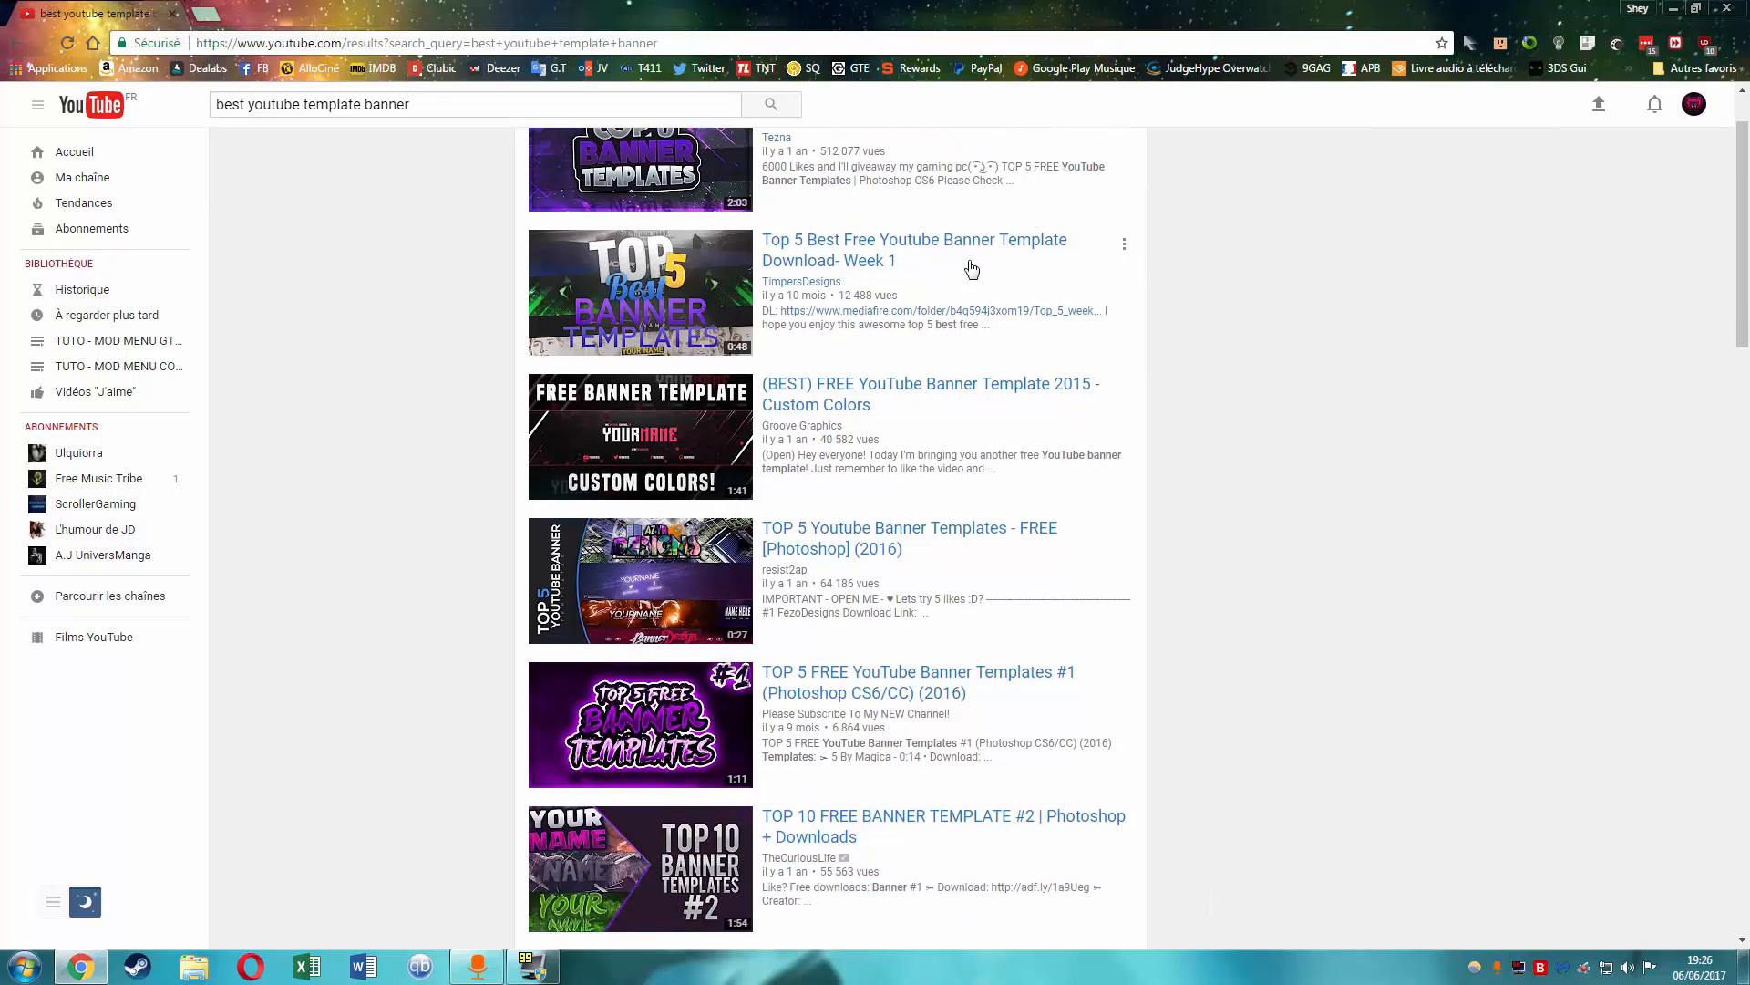
- Open the result "TOP 5 FREE YouTube Banner Templates #1 | FREE DOWNLOAD (2016)" in theater mode with the volume lowered
scroll(973, 270, down, 3)
scroll(903, 344, up, 3)
scroll(899, 310, down, 3)
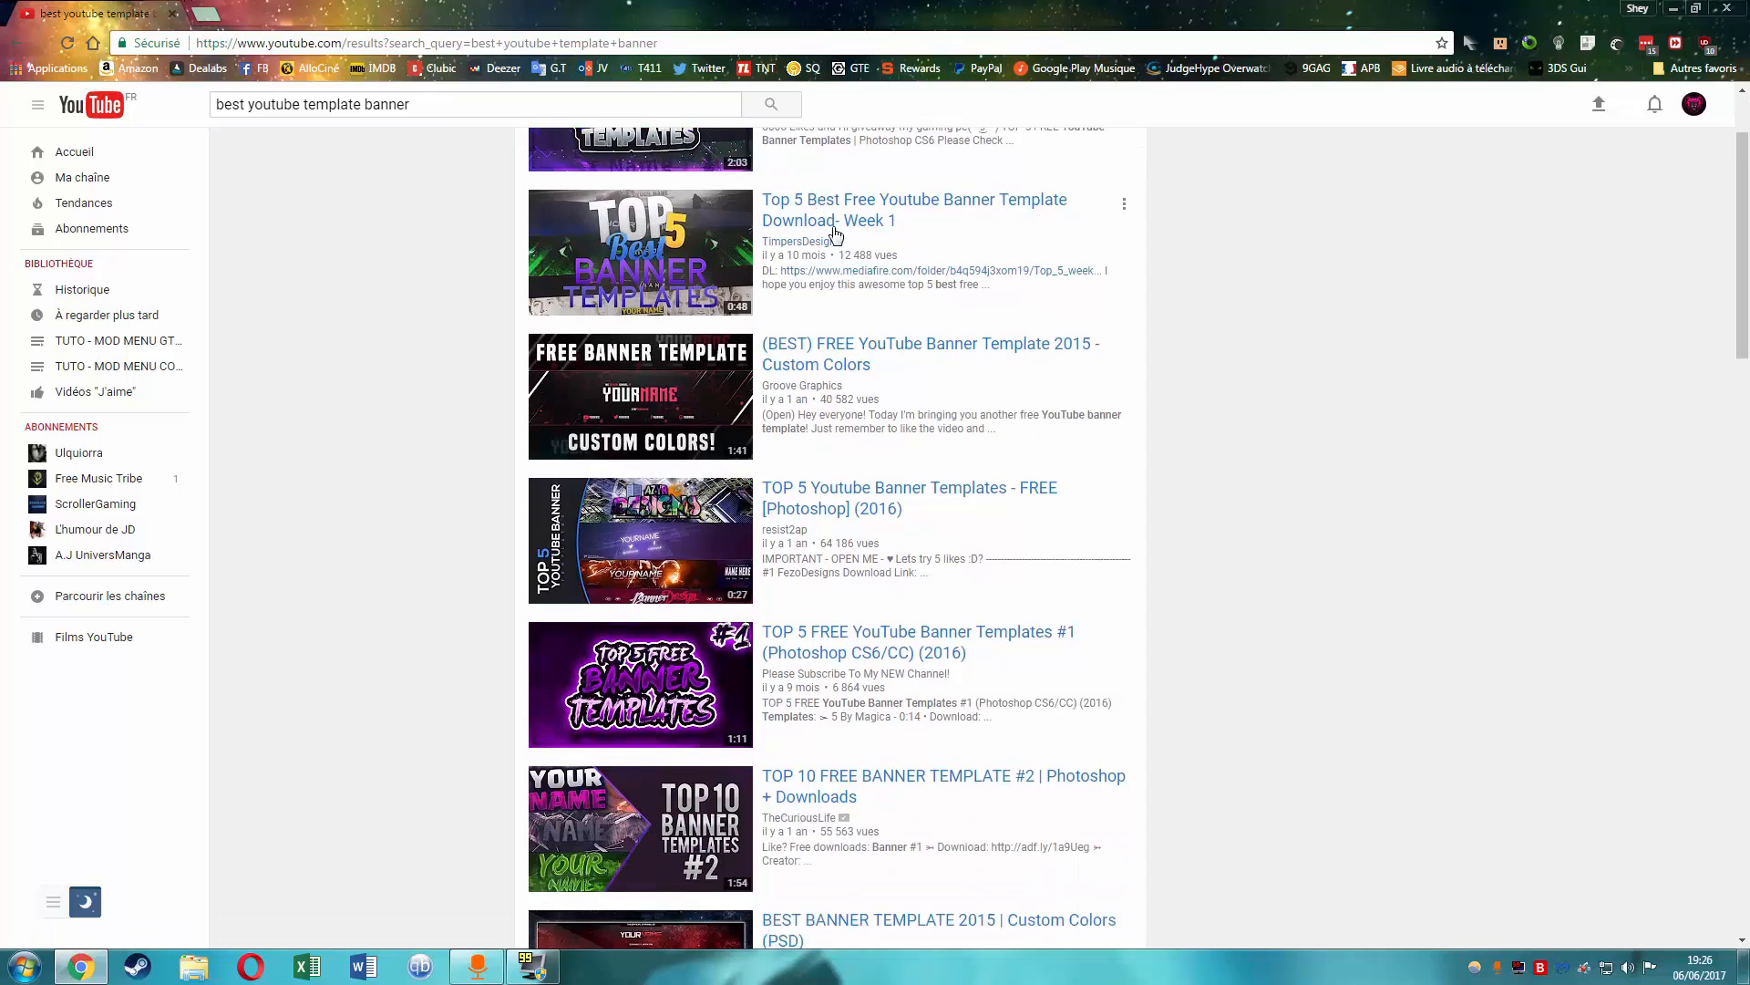
scroll(893, 370, down, 6)
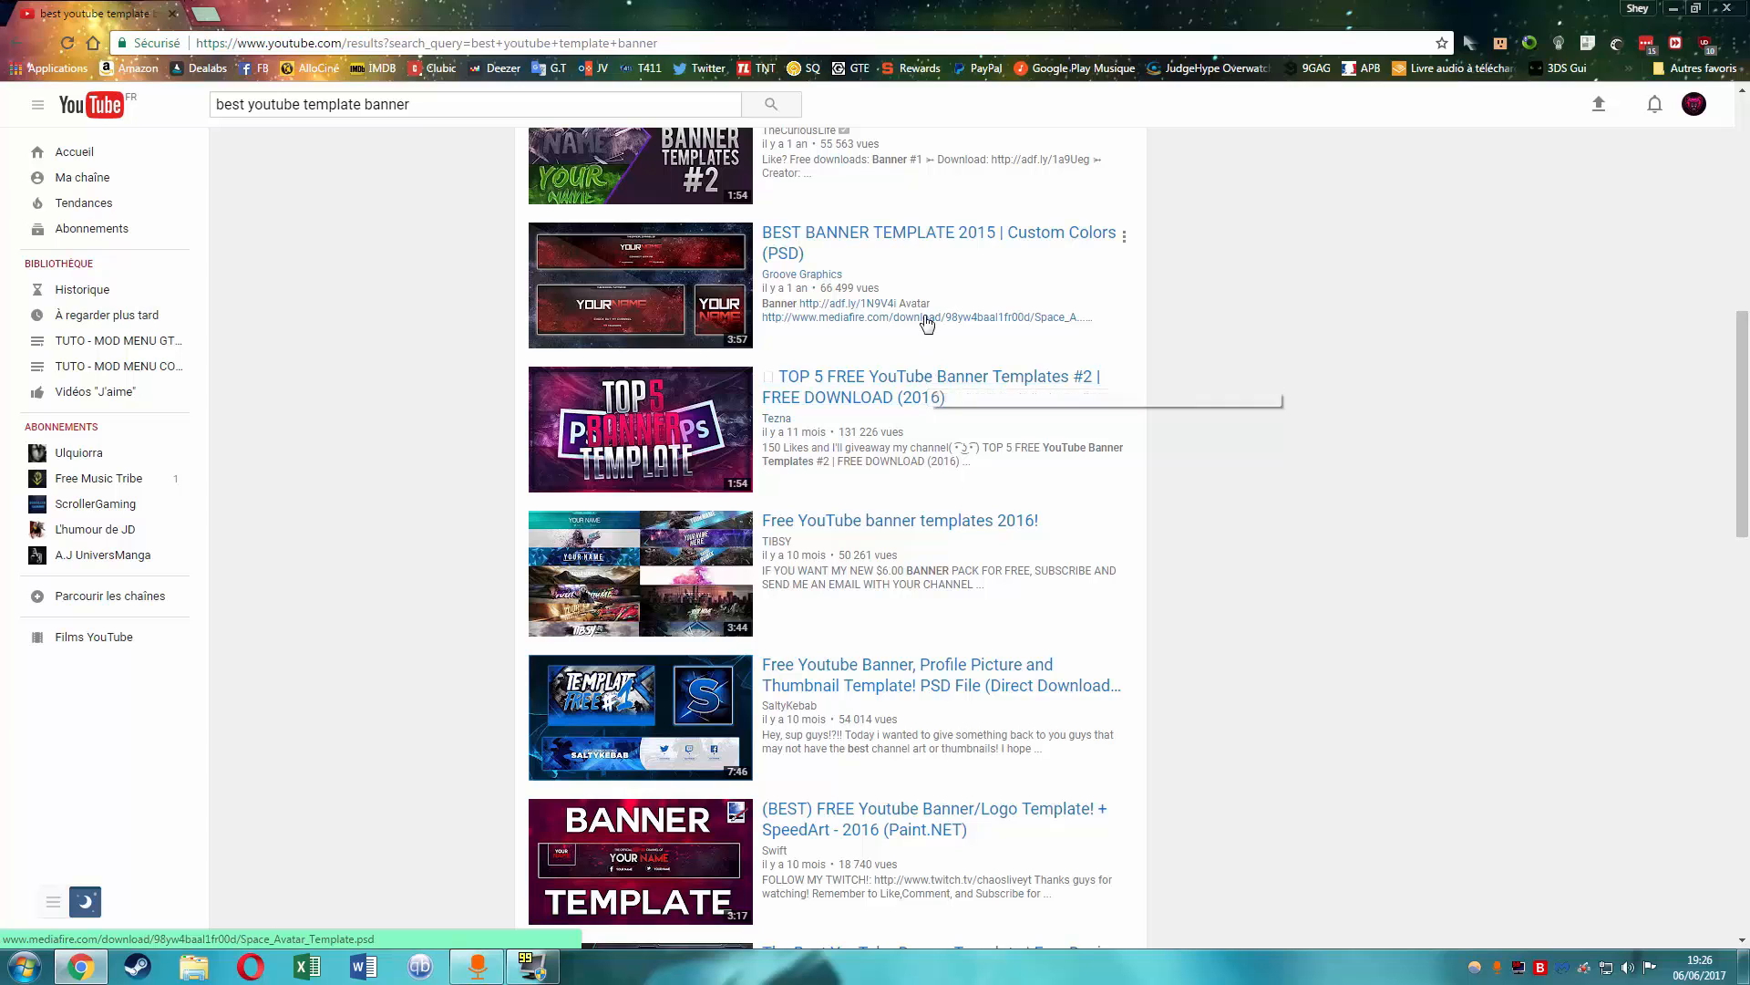
scroll(923, 346, up, 9)
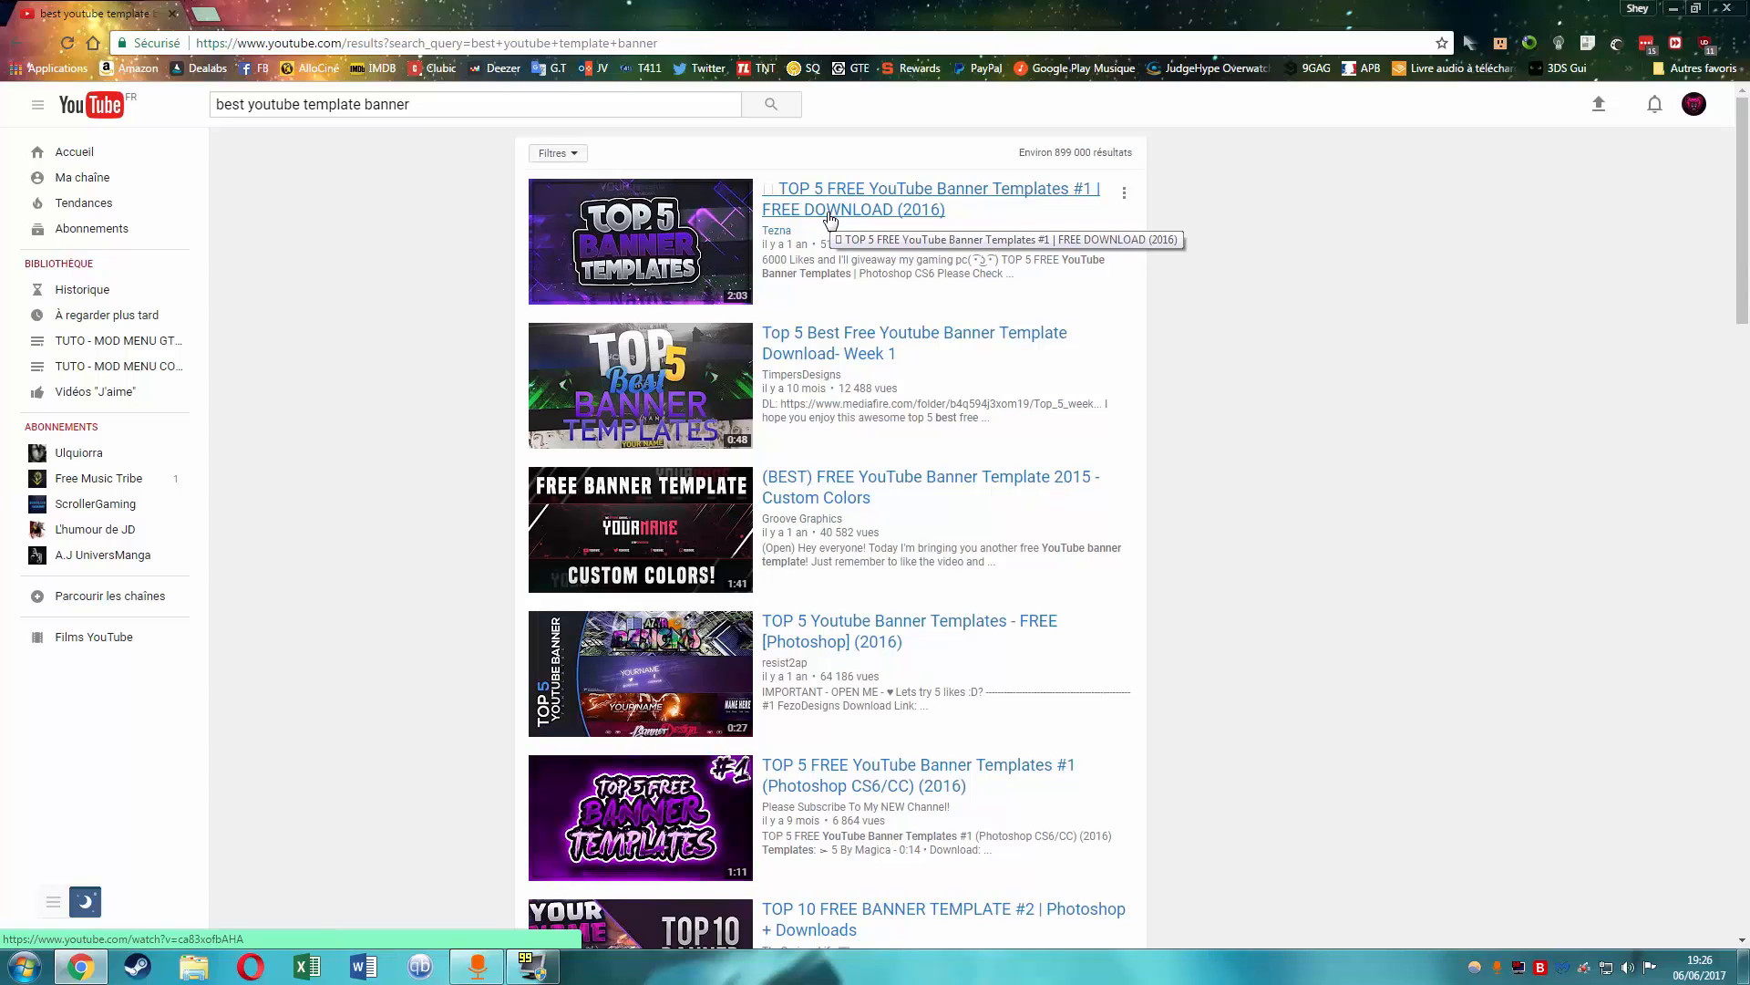
click(832, 193)
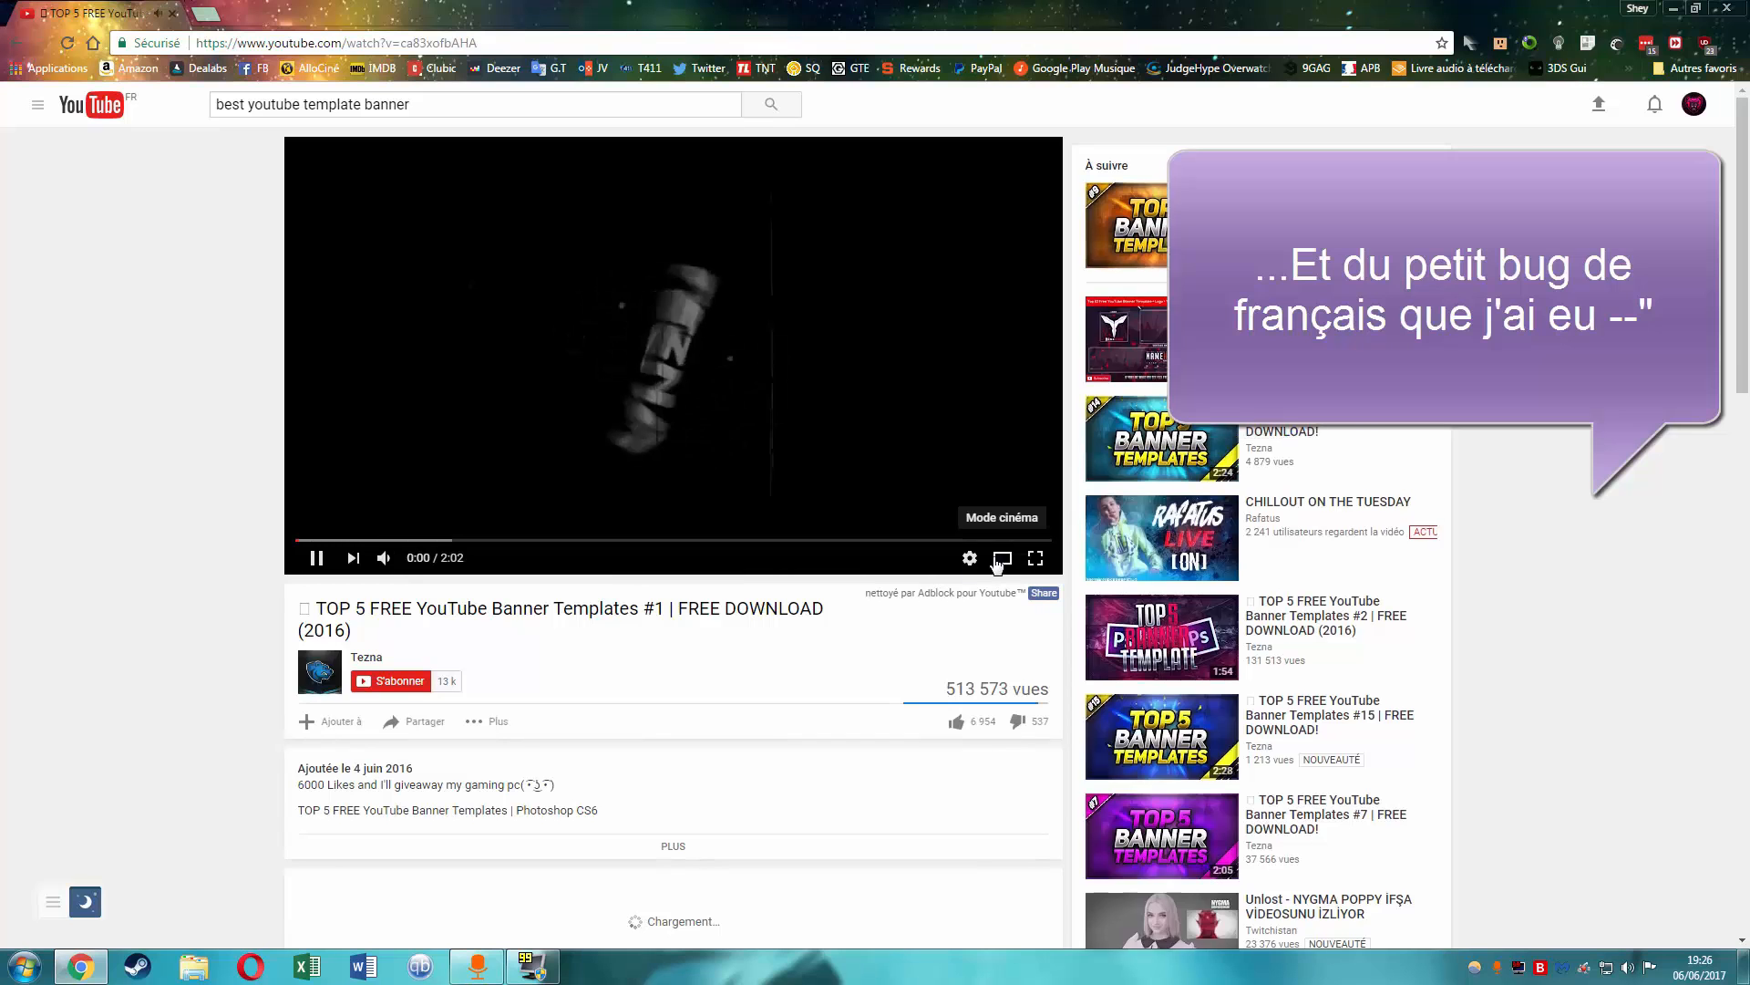
click(999, 560)
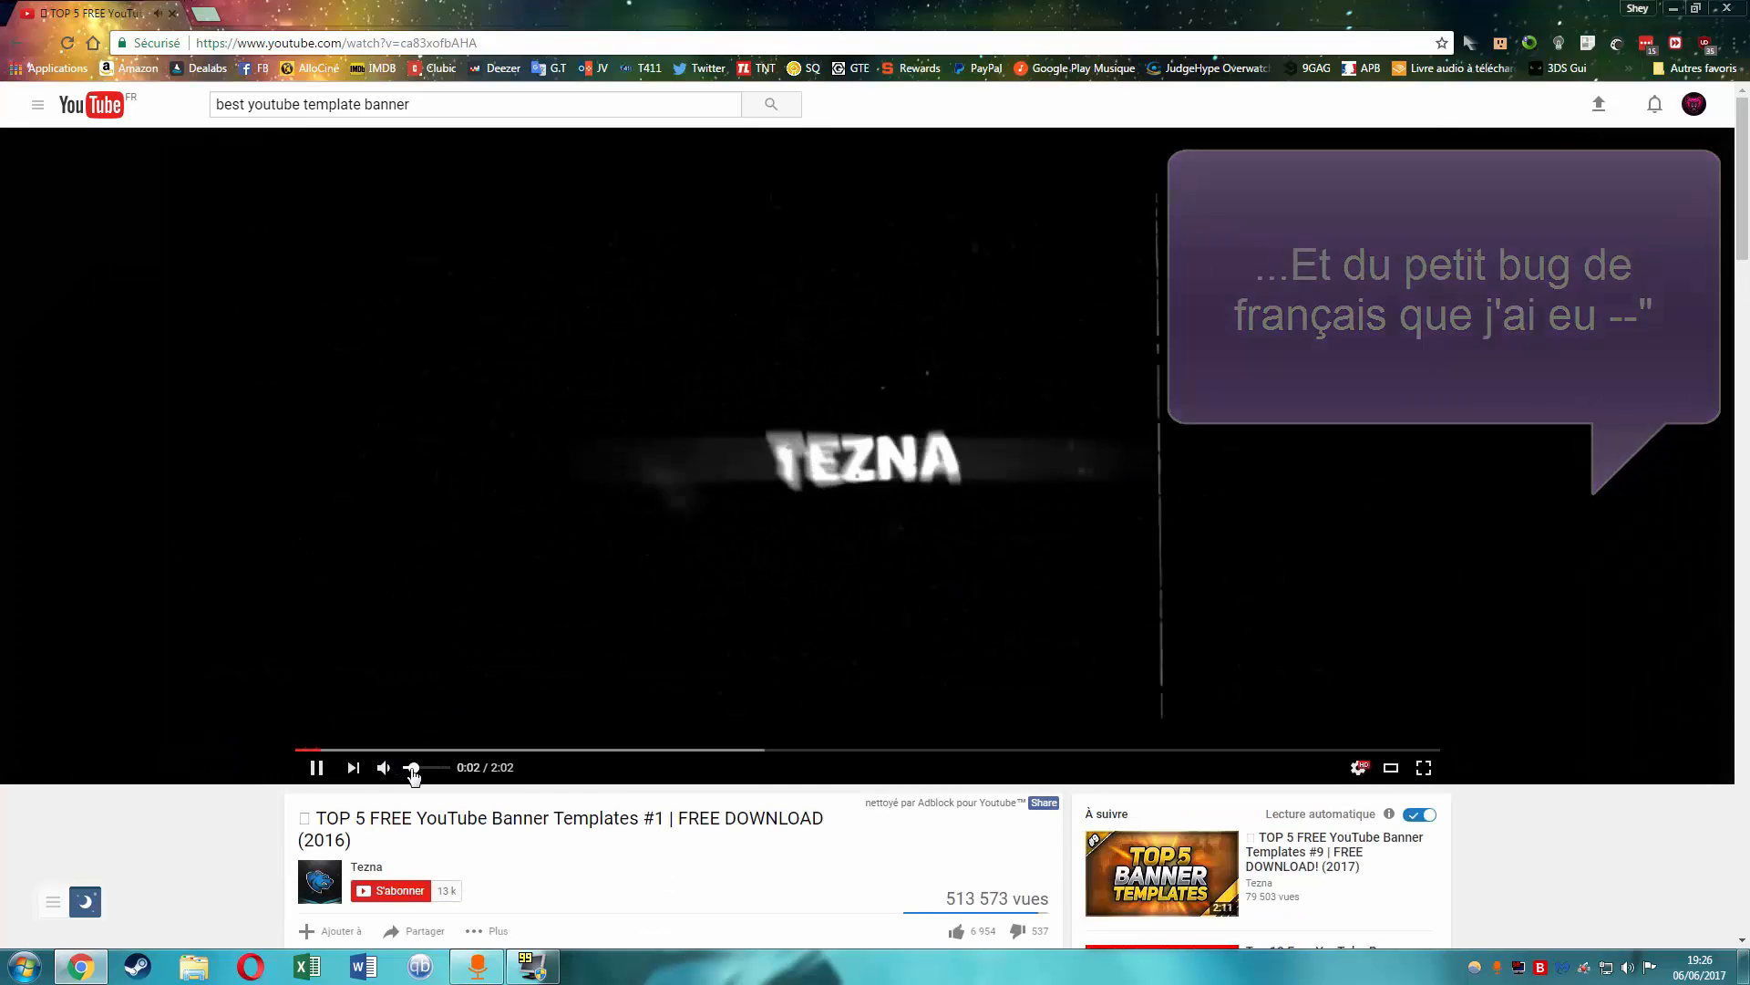
drag(412, 769, 406, 768)
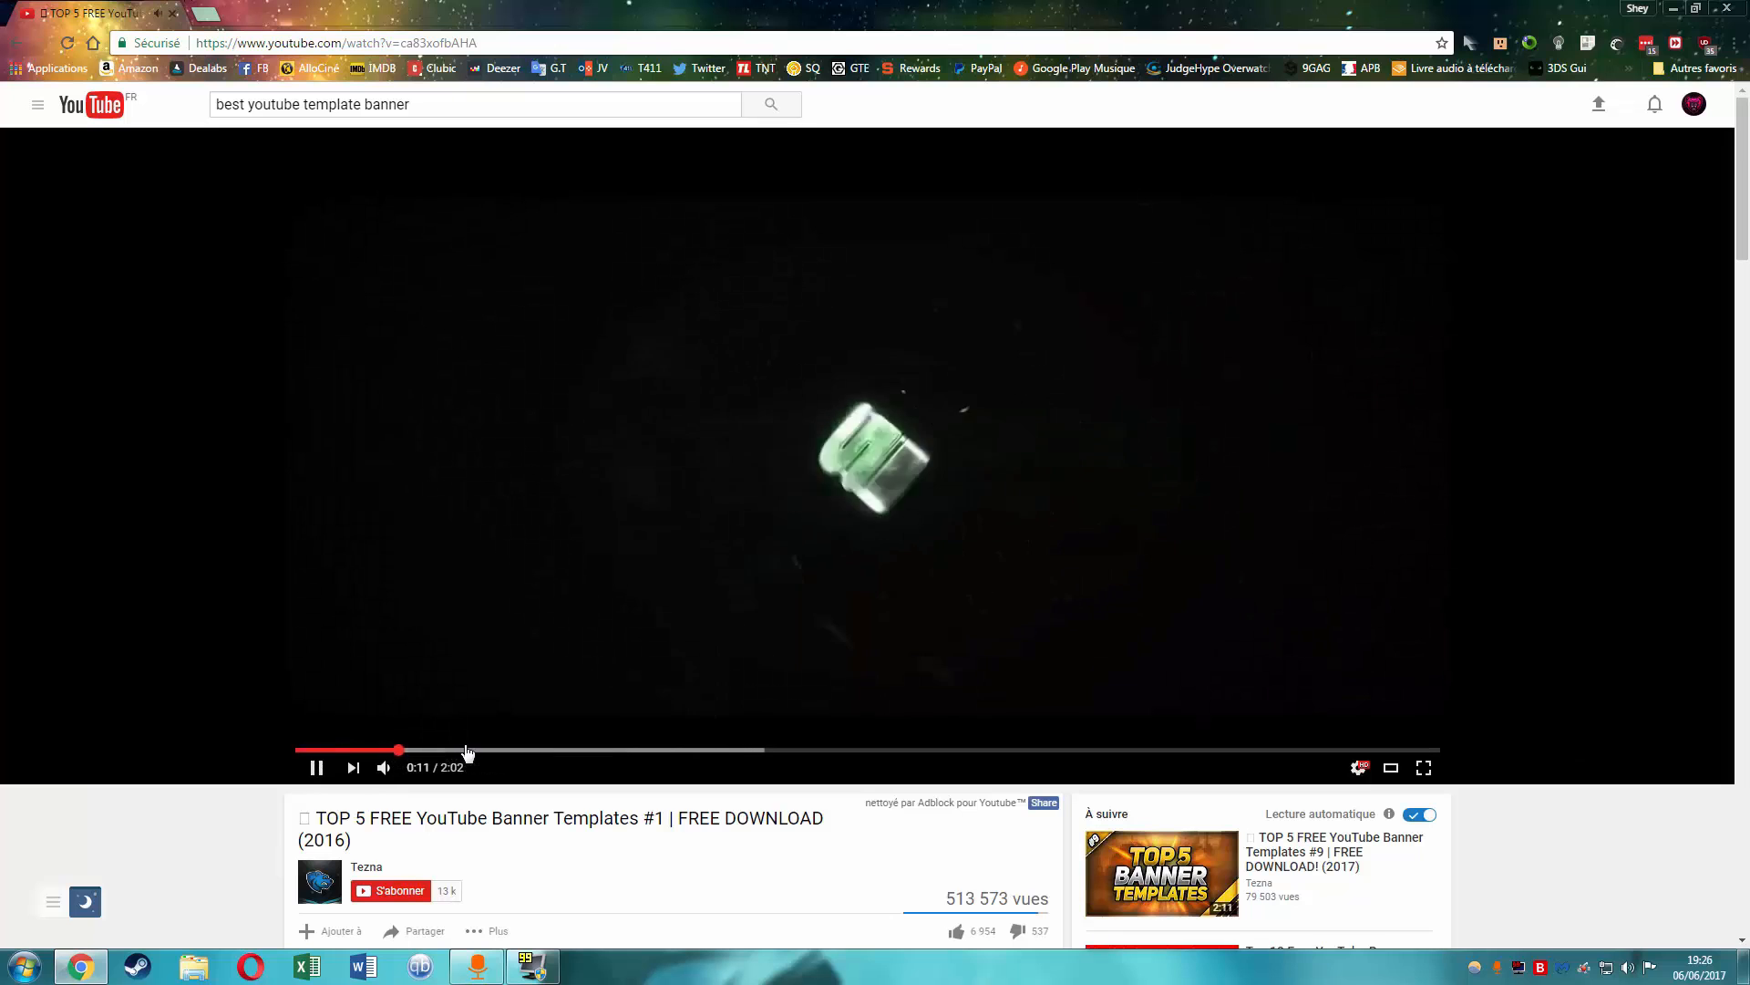
- Skip through the Top 5 video up to its end screen to preview the banner templates
click(466, 750)
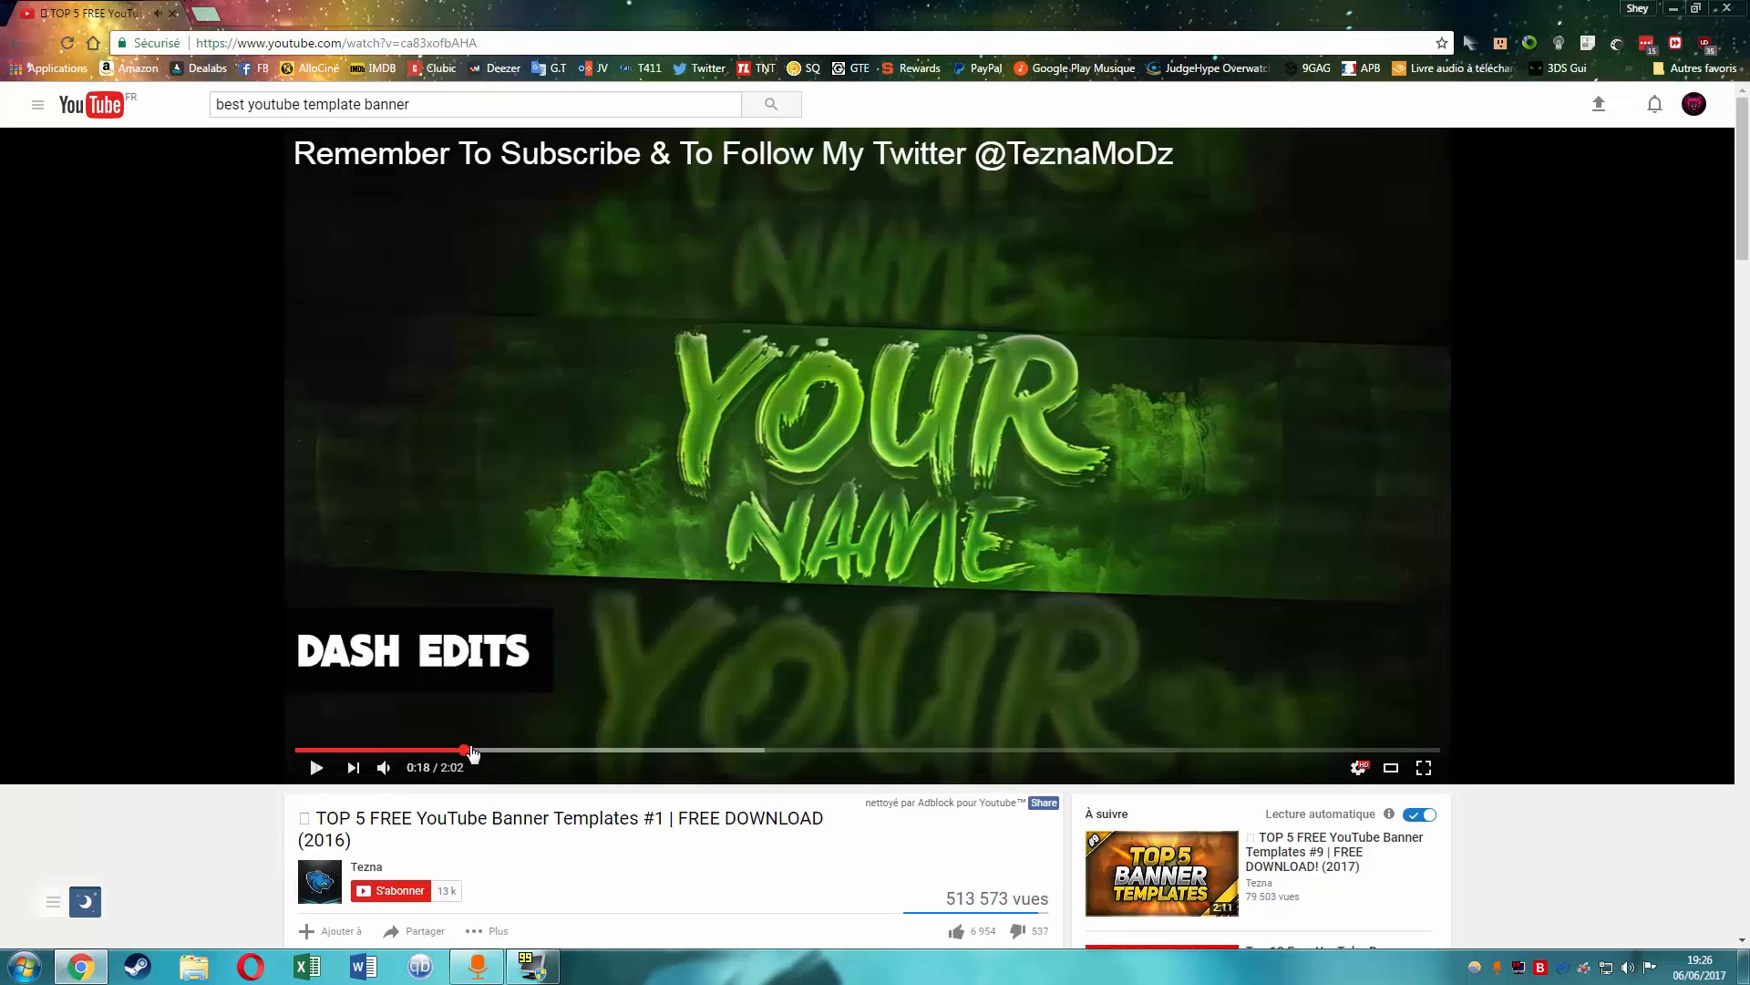
drag(490, 750, 982, 753)
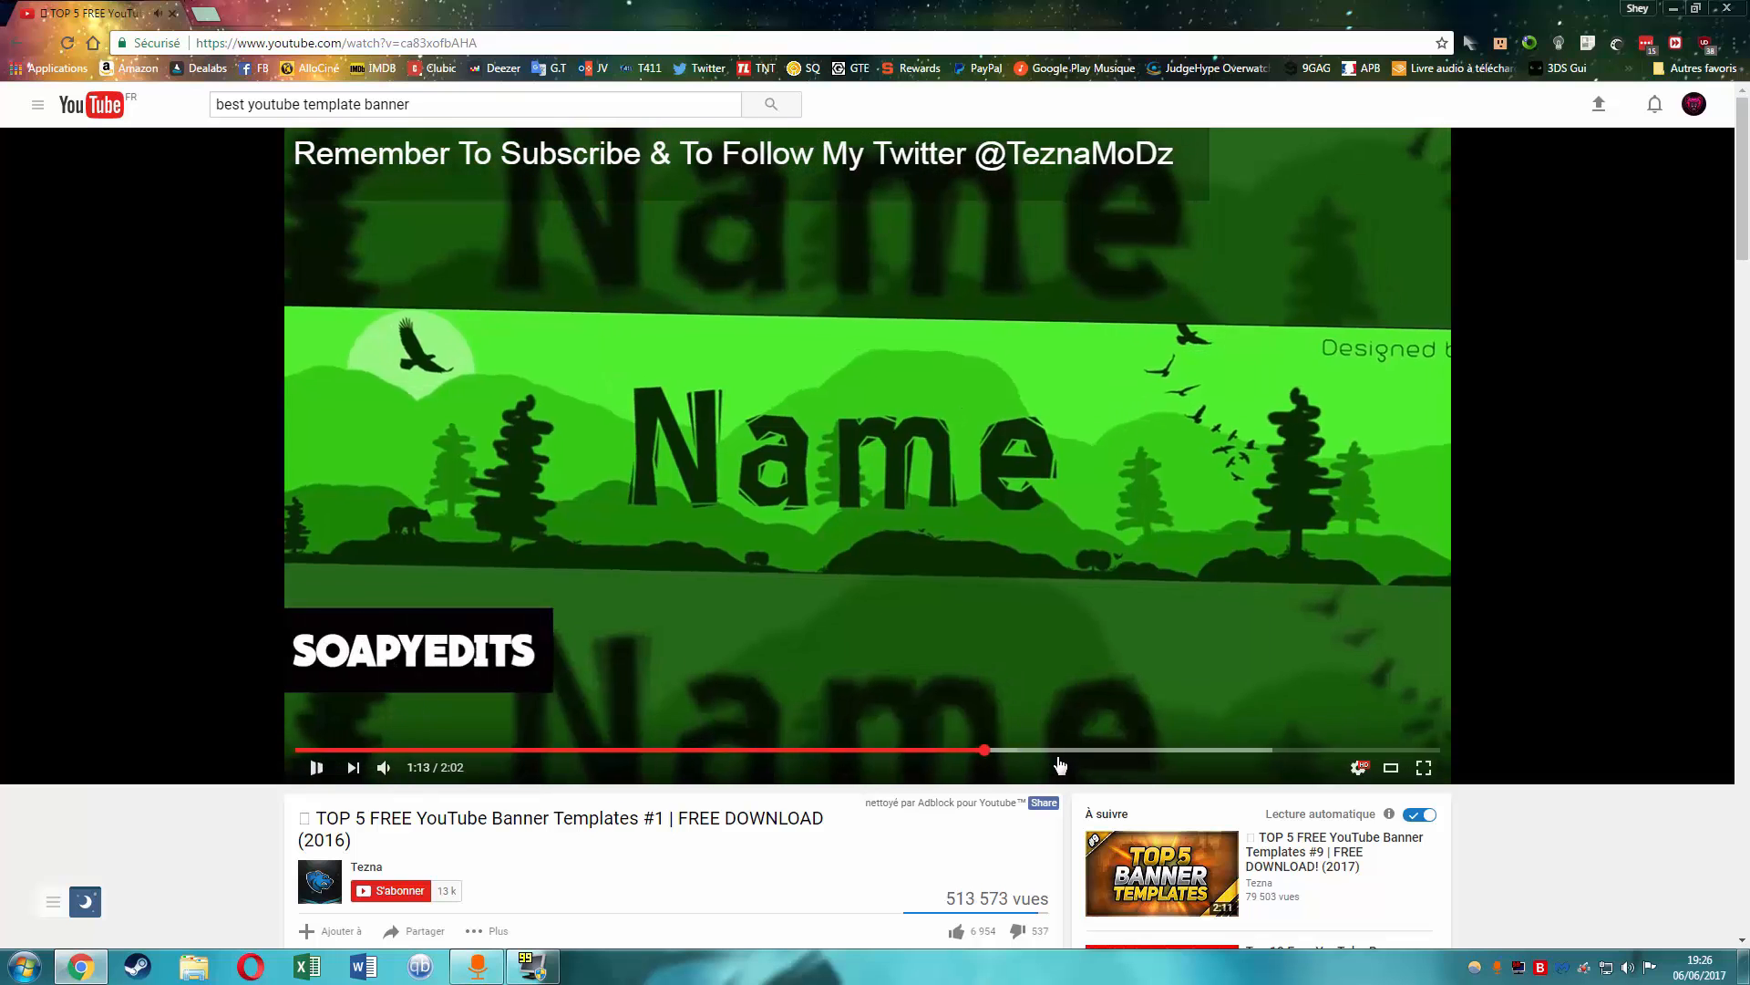
click(1057, 756)
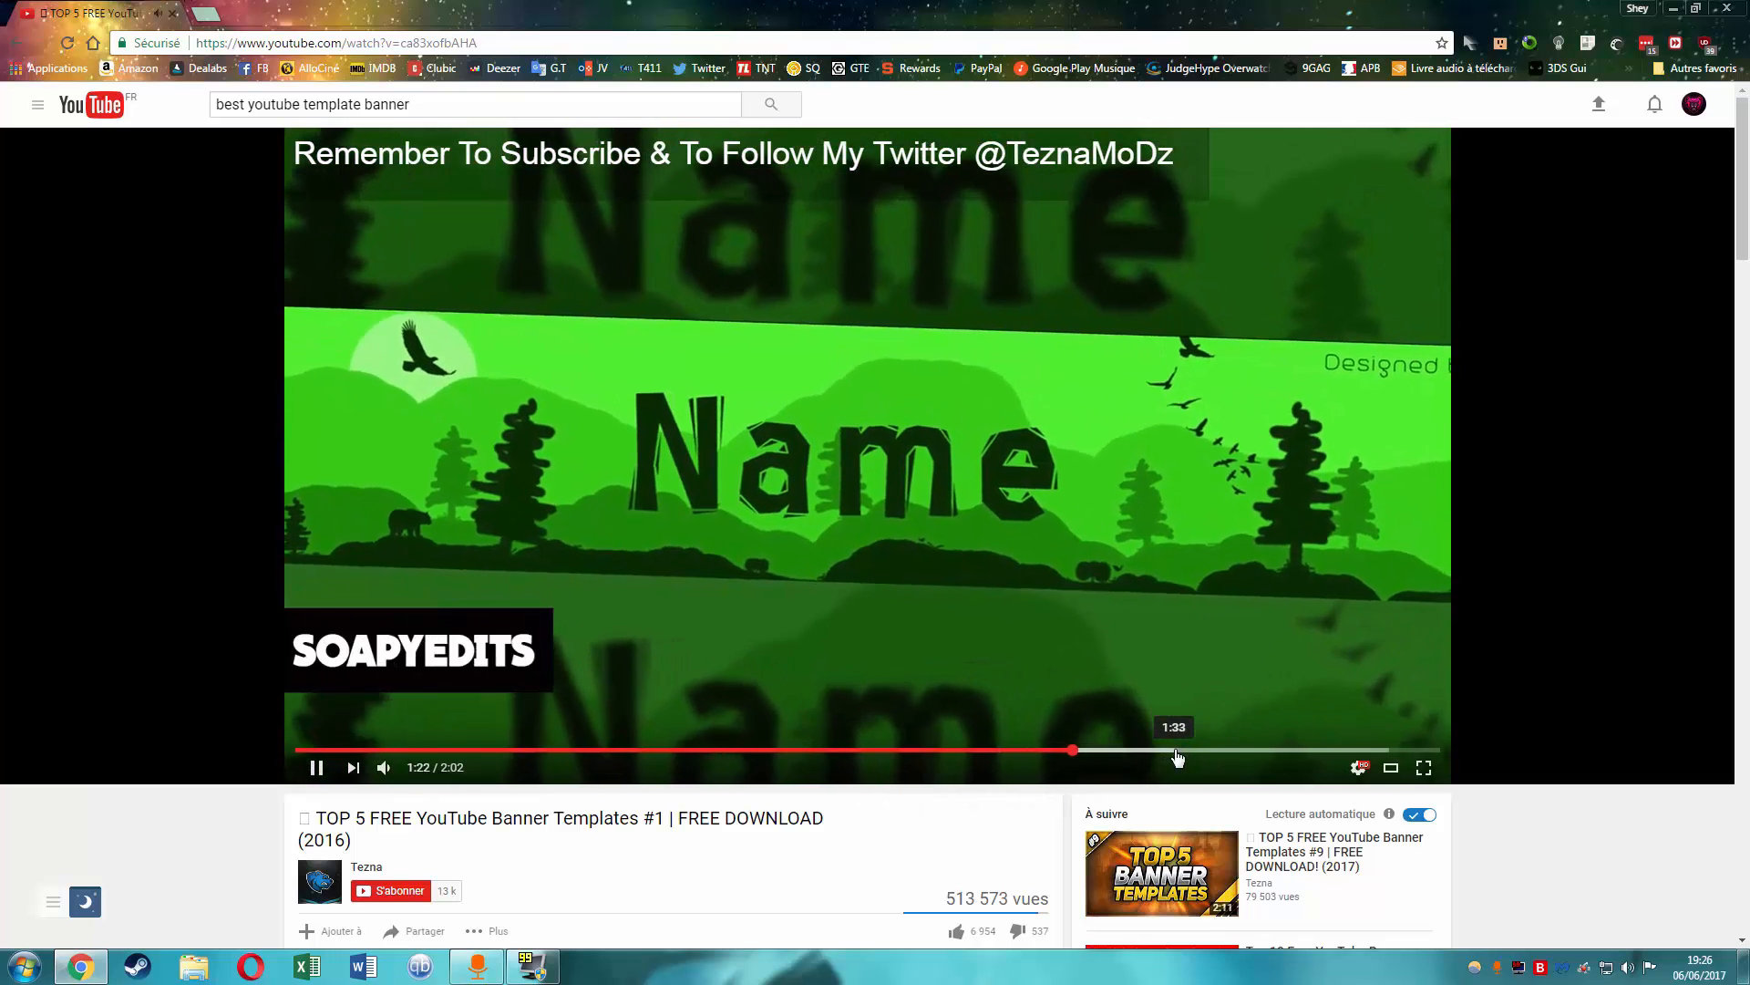
click(1222, 754)
click(1303, 752)
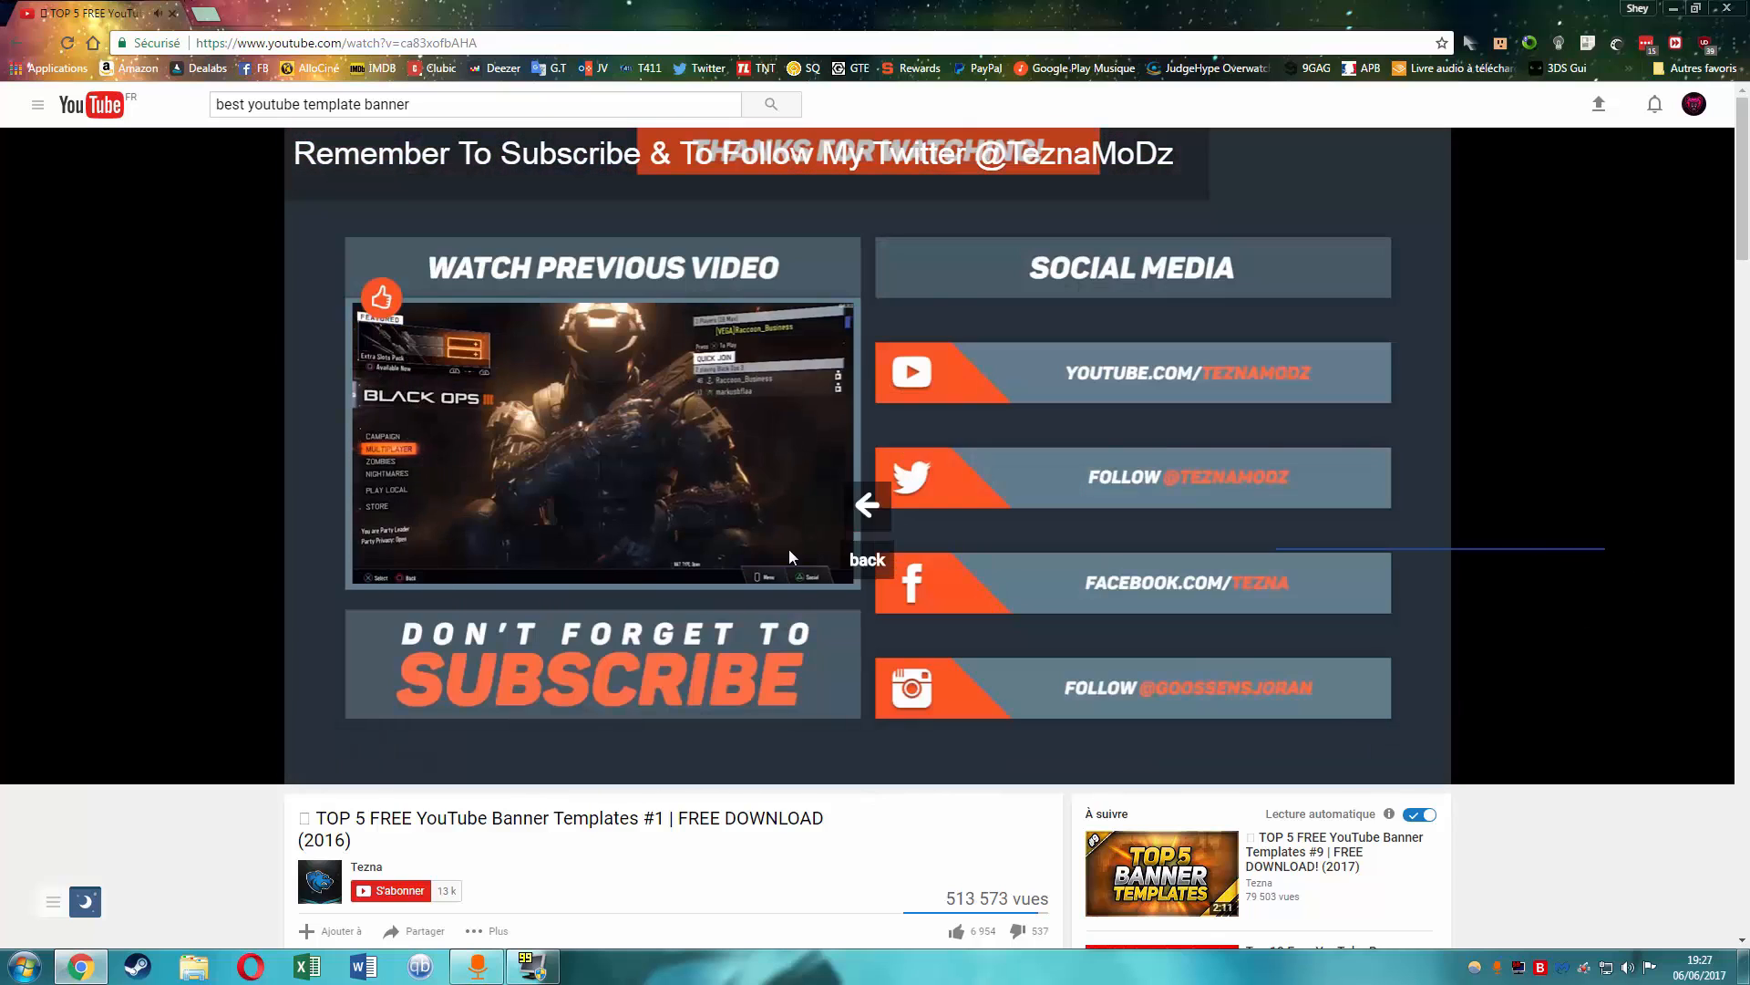
- Return to the results, open "Top 5 Best Free Youtube Banner Template Download- Week 1" and skip through its ranked banner templates
key(alt+Left)
click(782, 330)
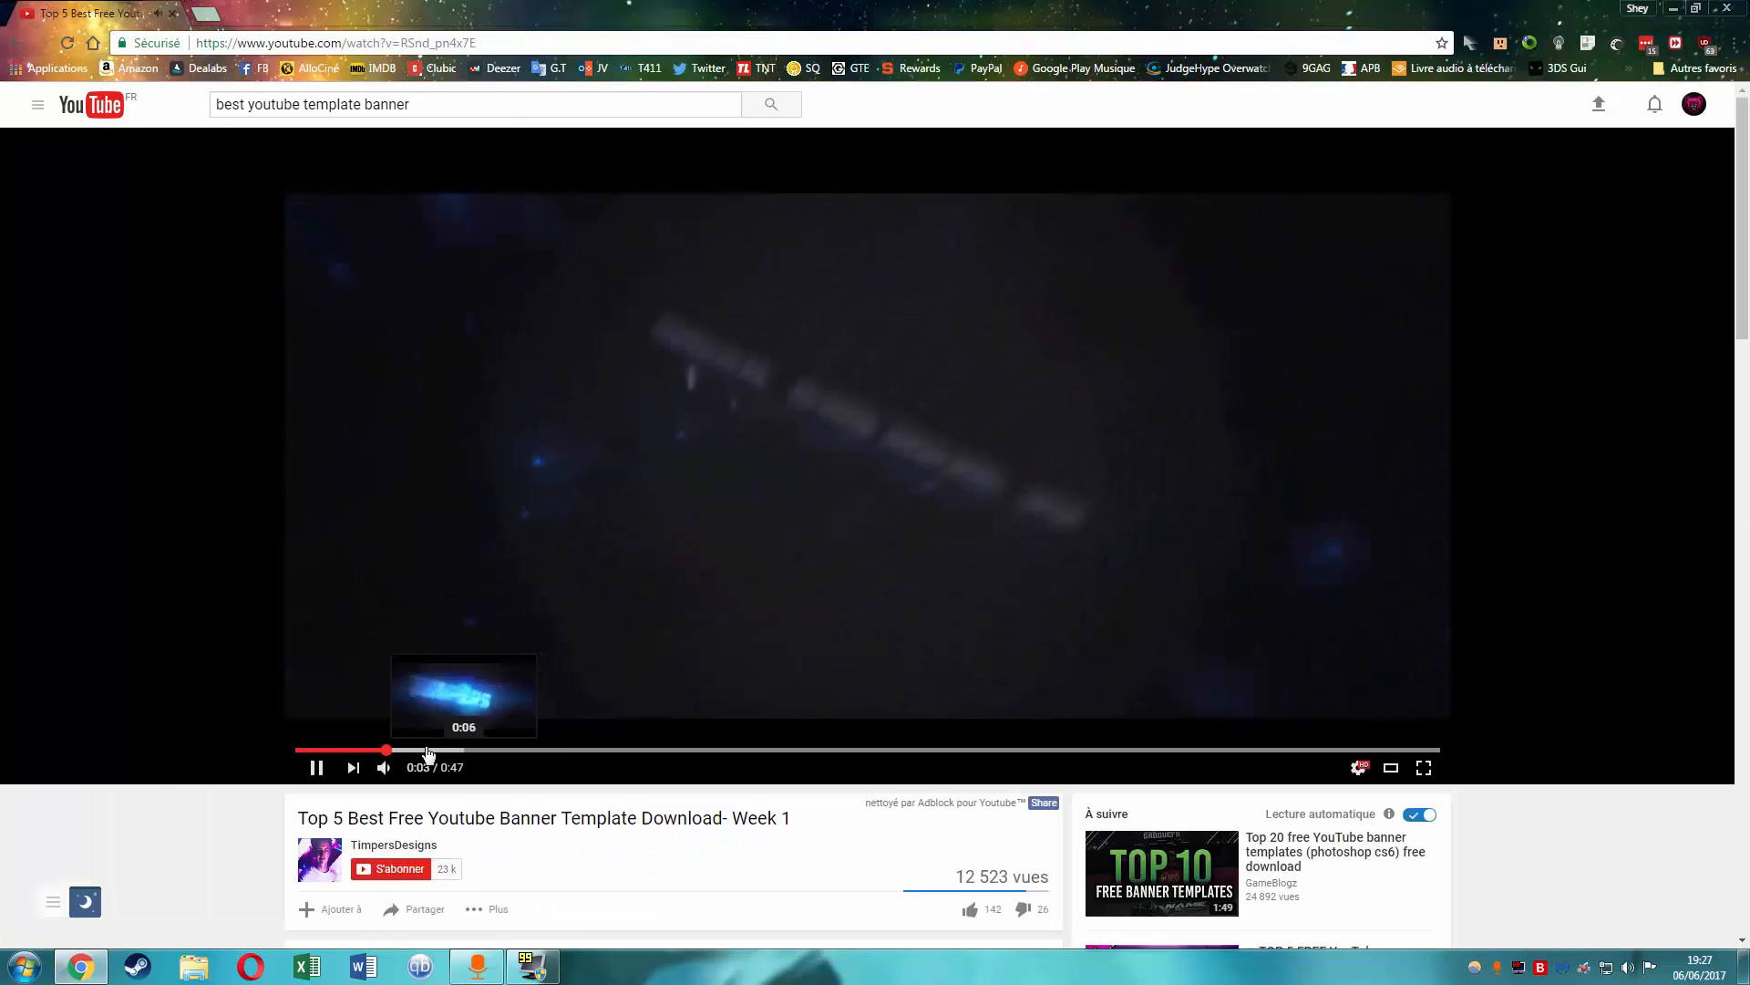
click(519, 749)
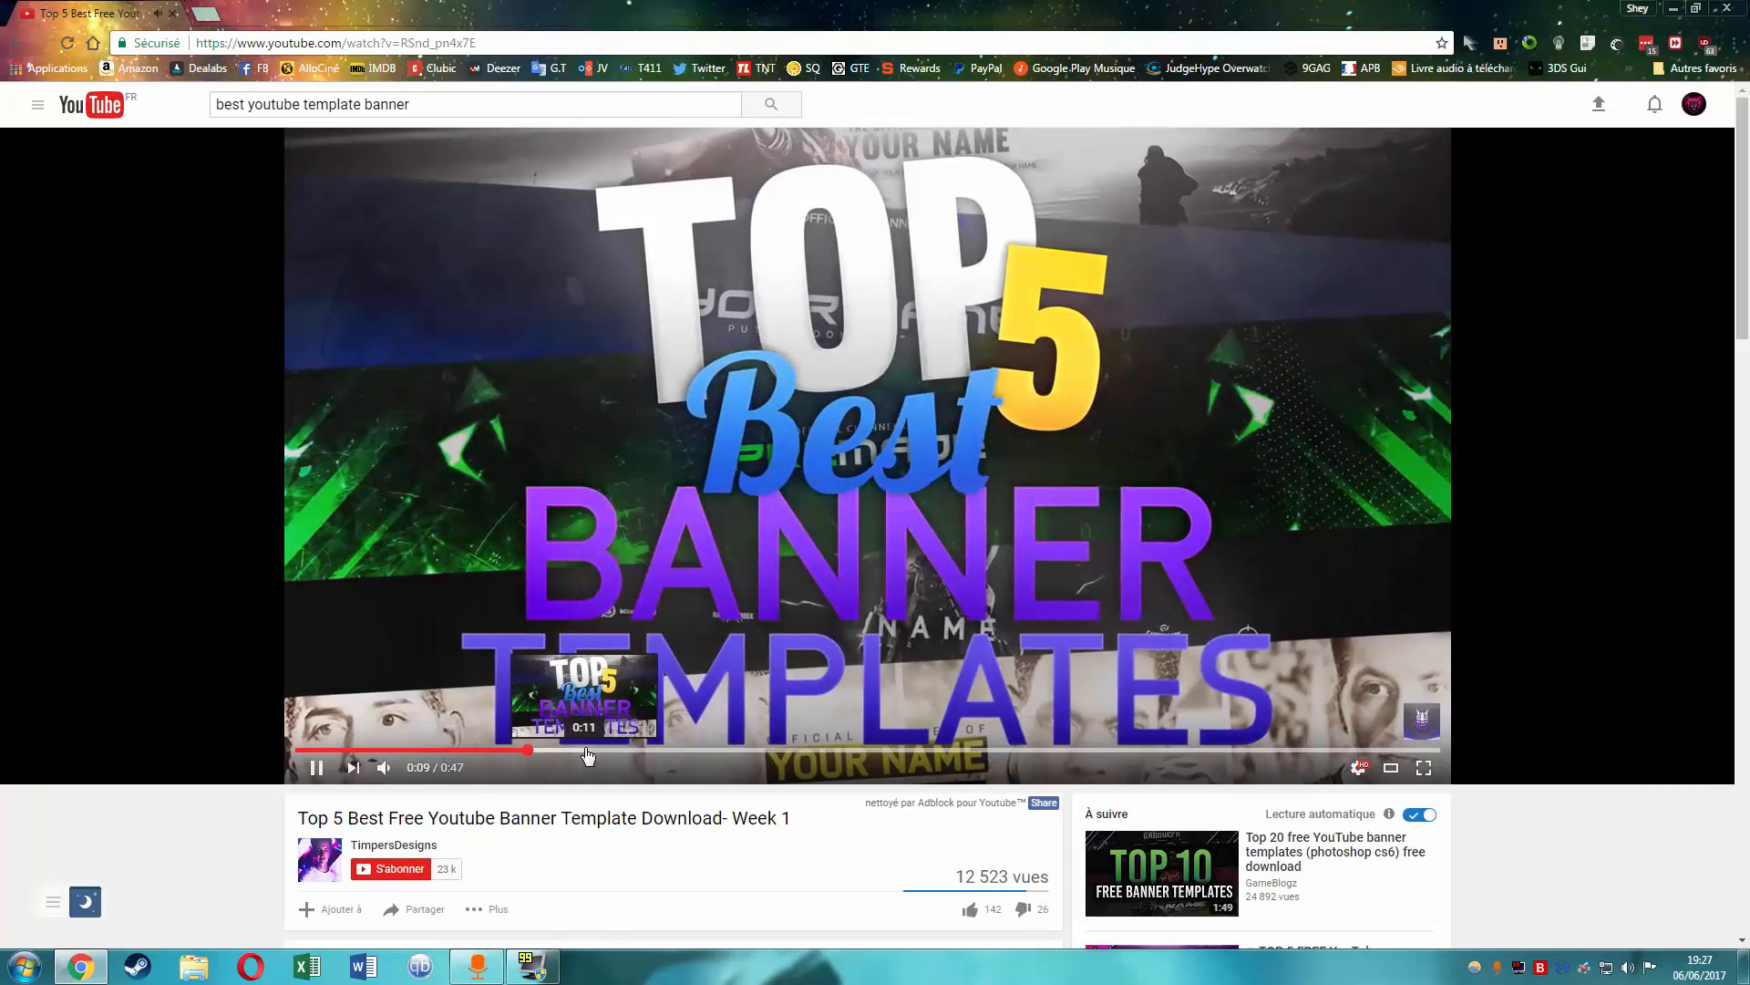
click(653, 749)
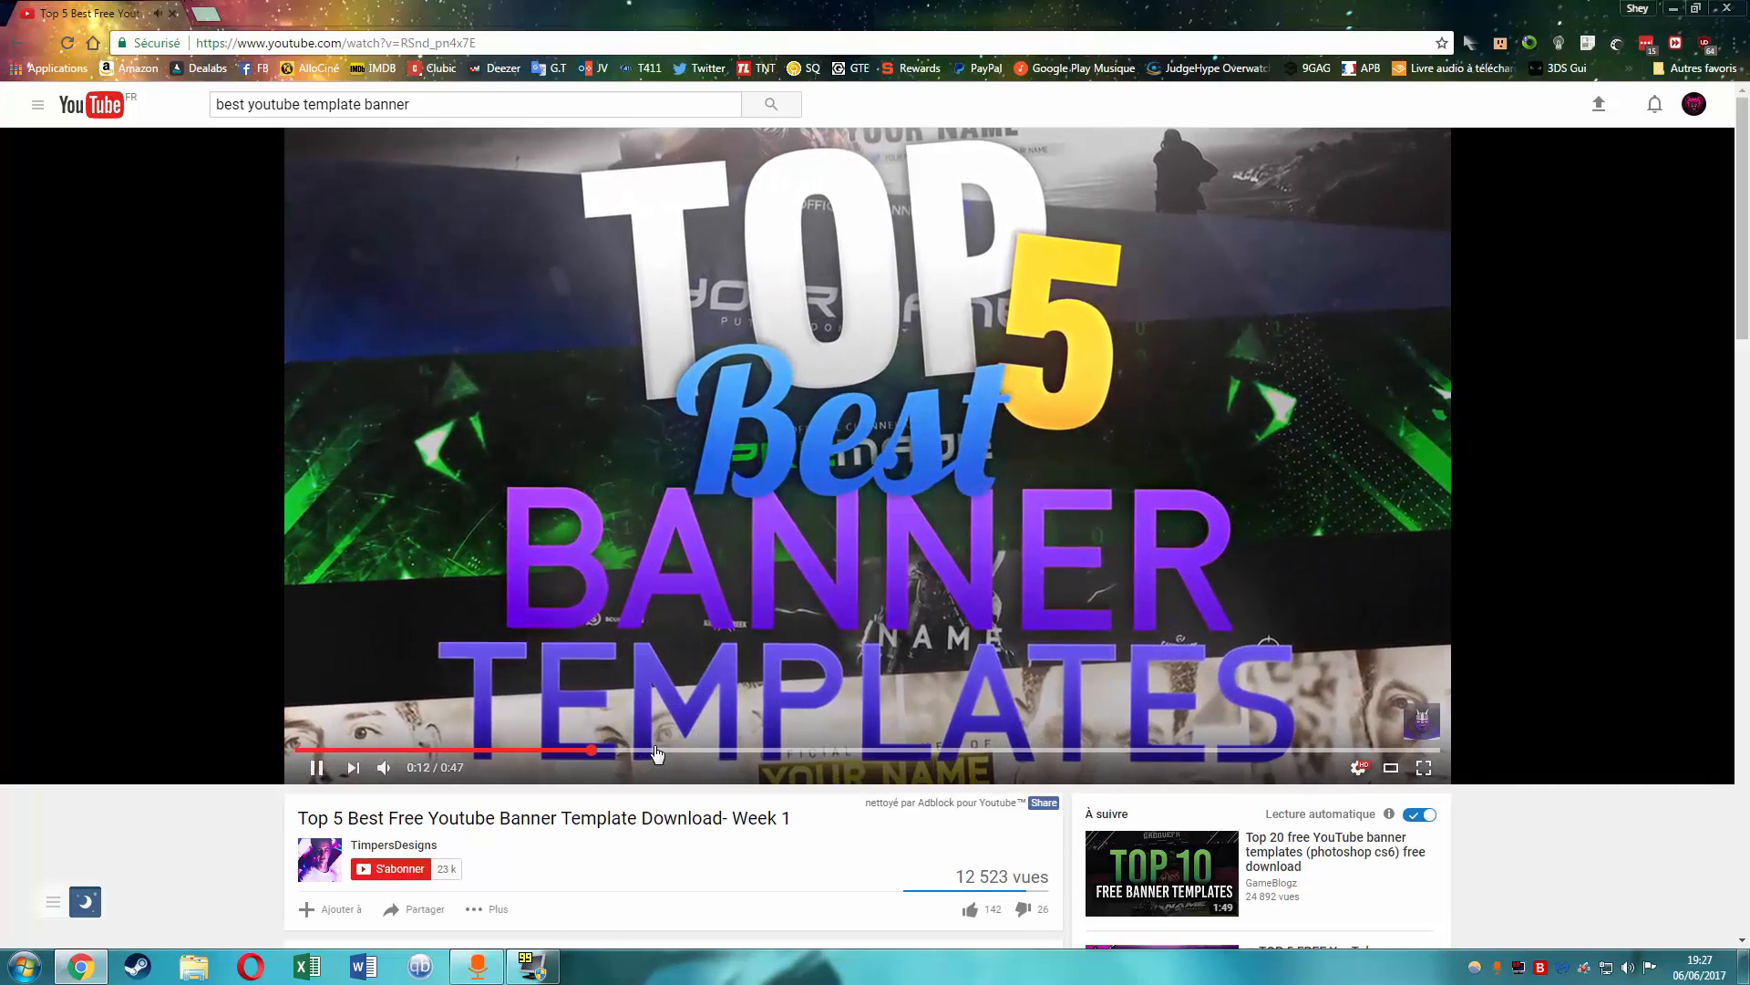
click(716, 749)
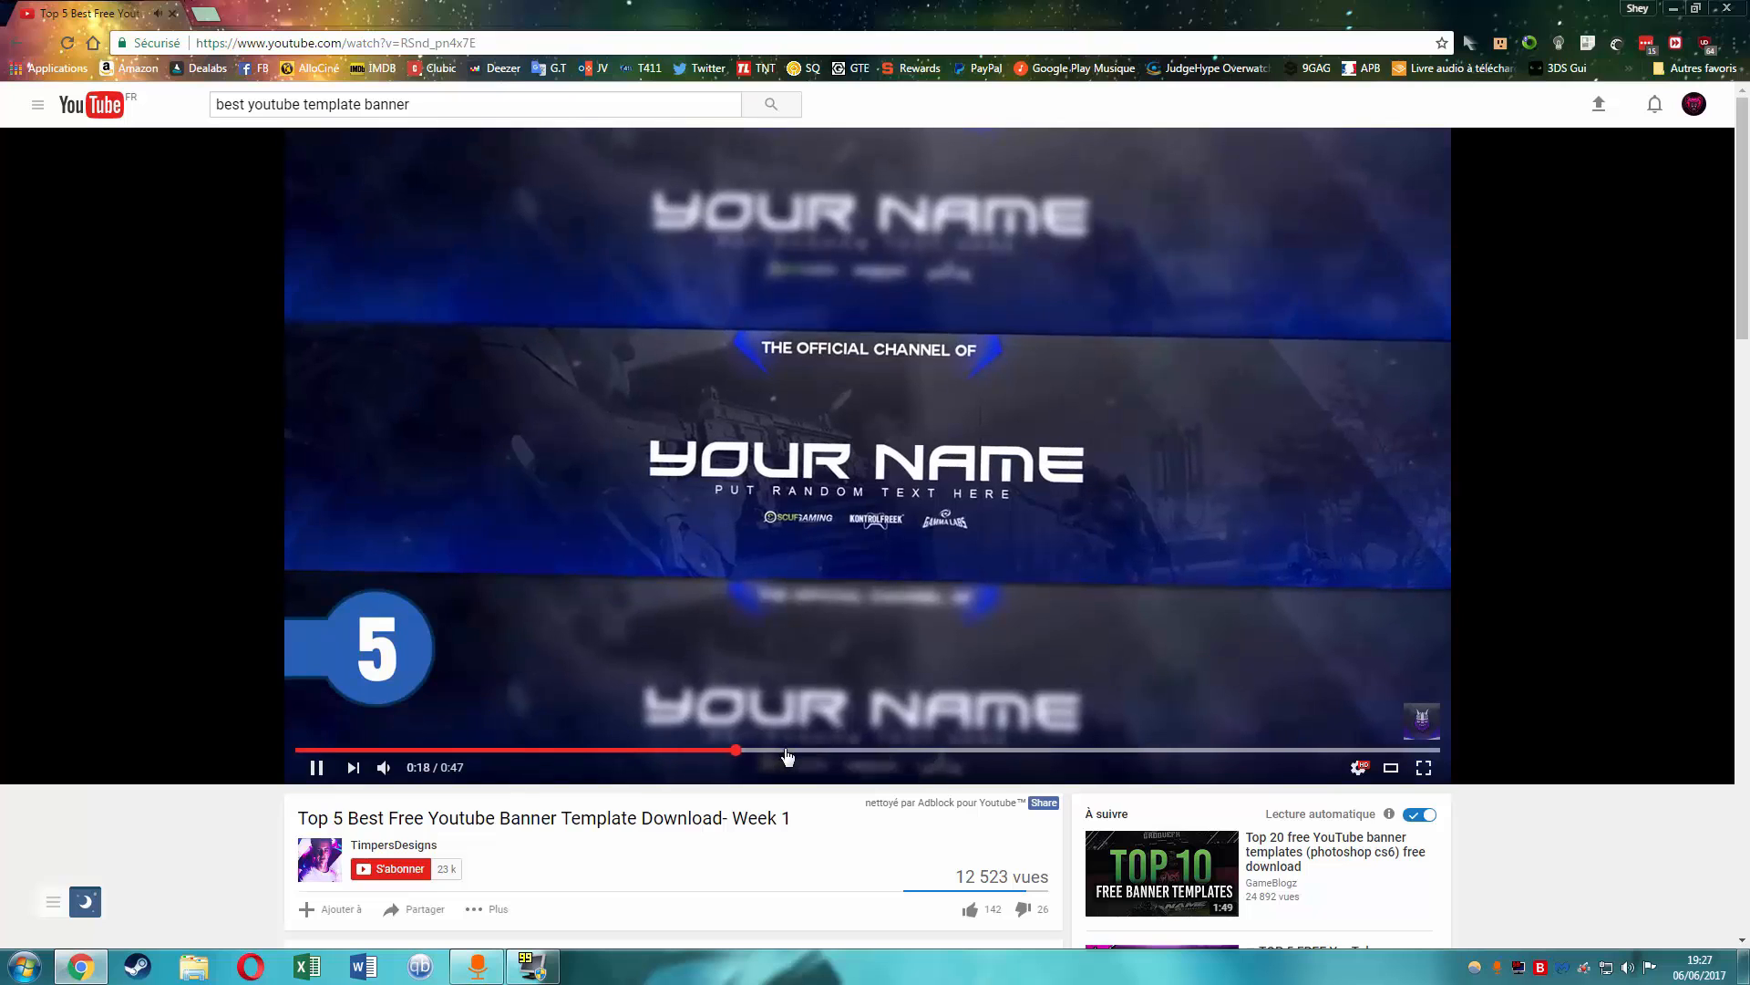
click(786, 749)
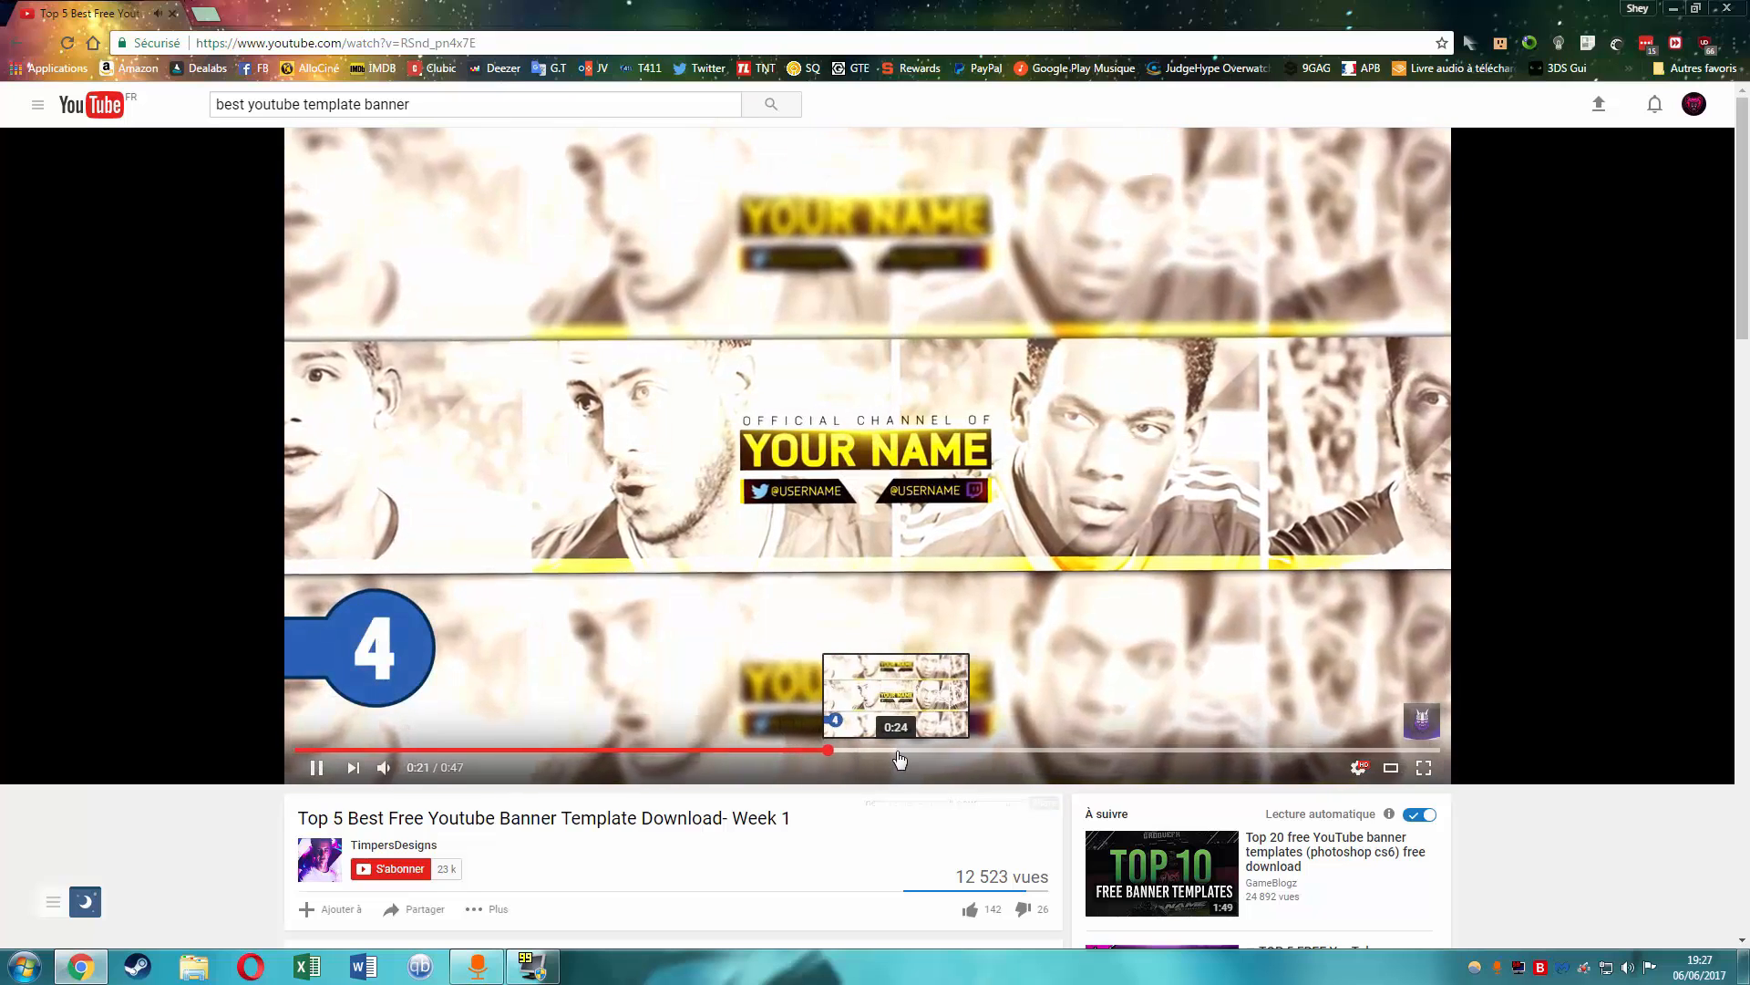
click(1085, 749)
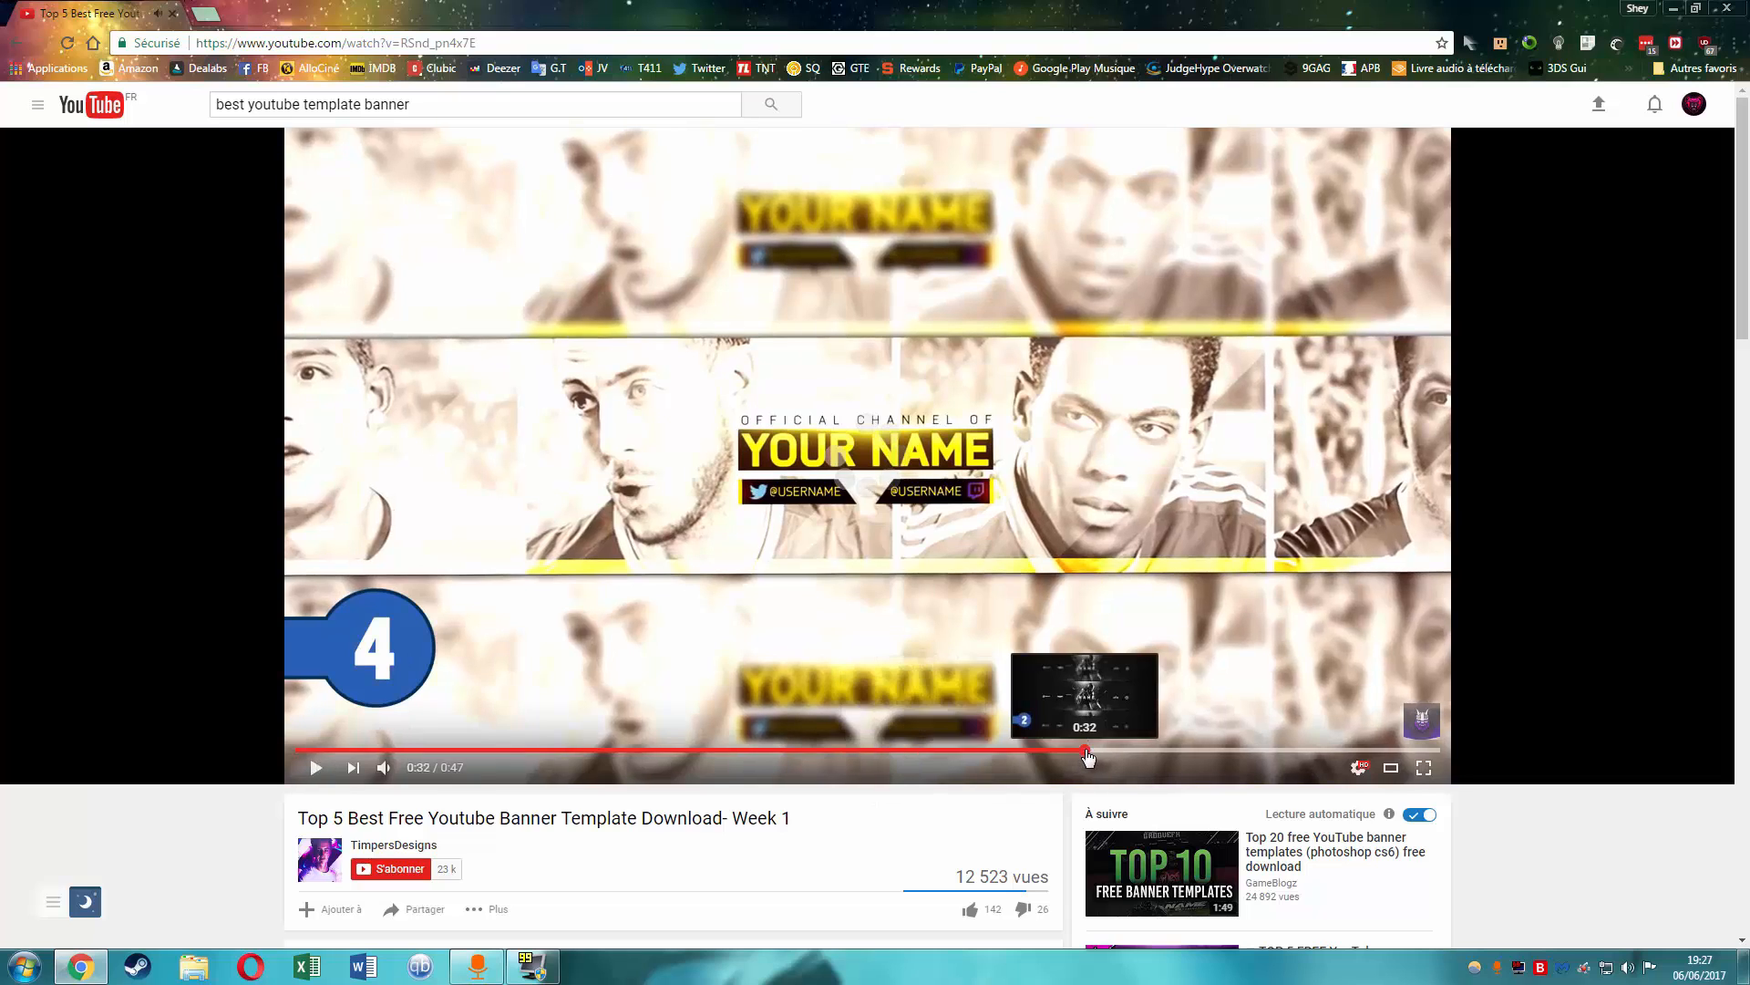
click(1159, 751)
click(1272, 749)
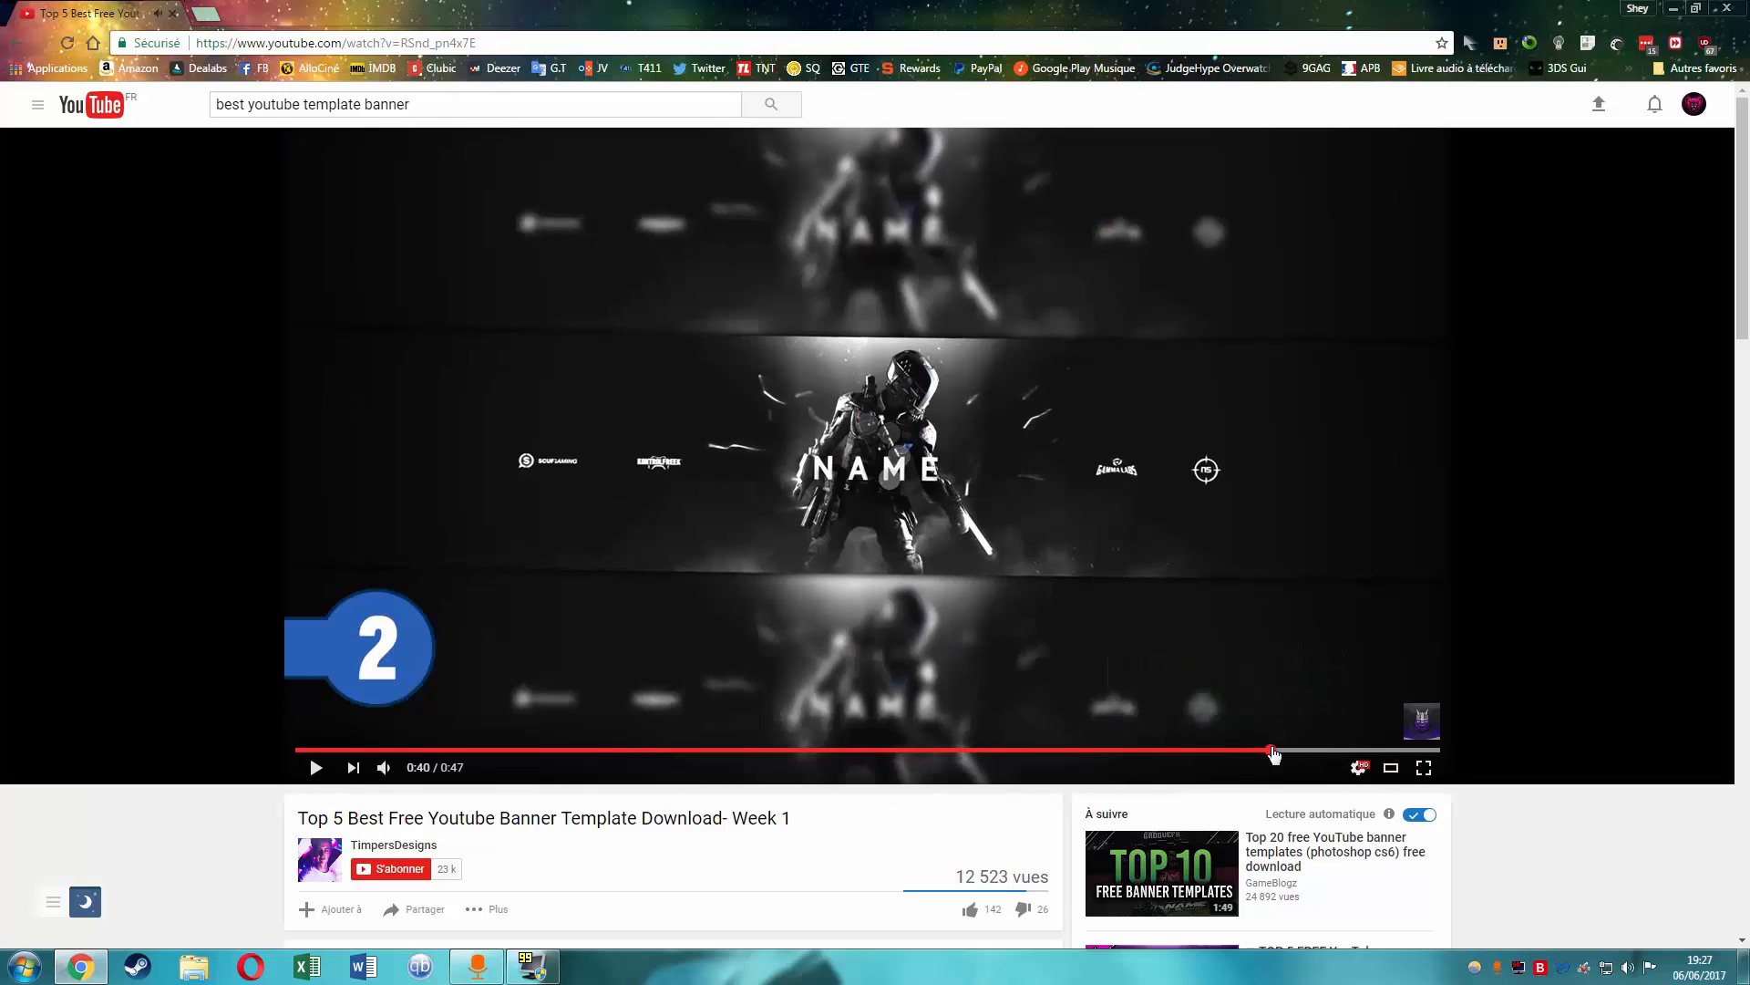
click(1334, 750)
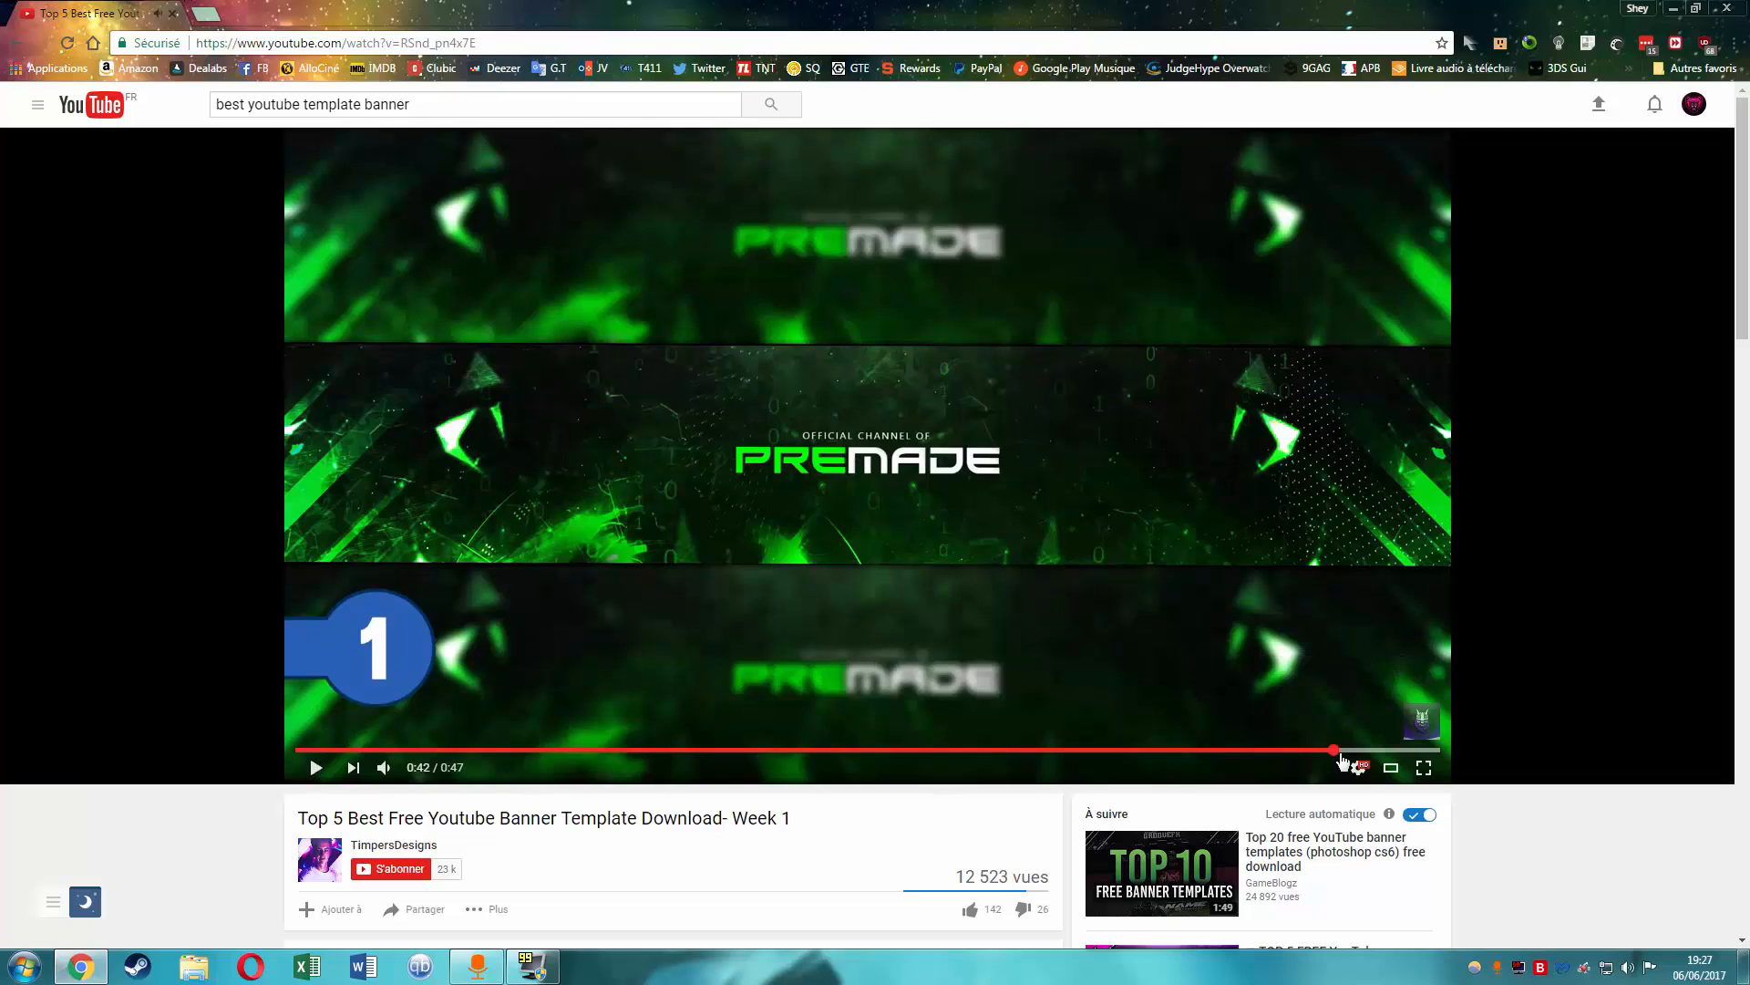
- Go back and open "(BEST) FREE YouTube Banner Template 2015 - Custom Colors", pausing it at the colour-change preview
key(alt+Left)
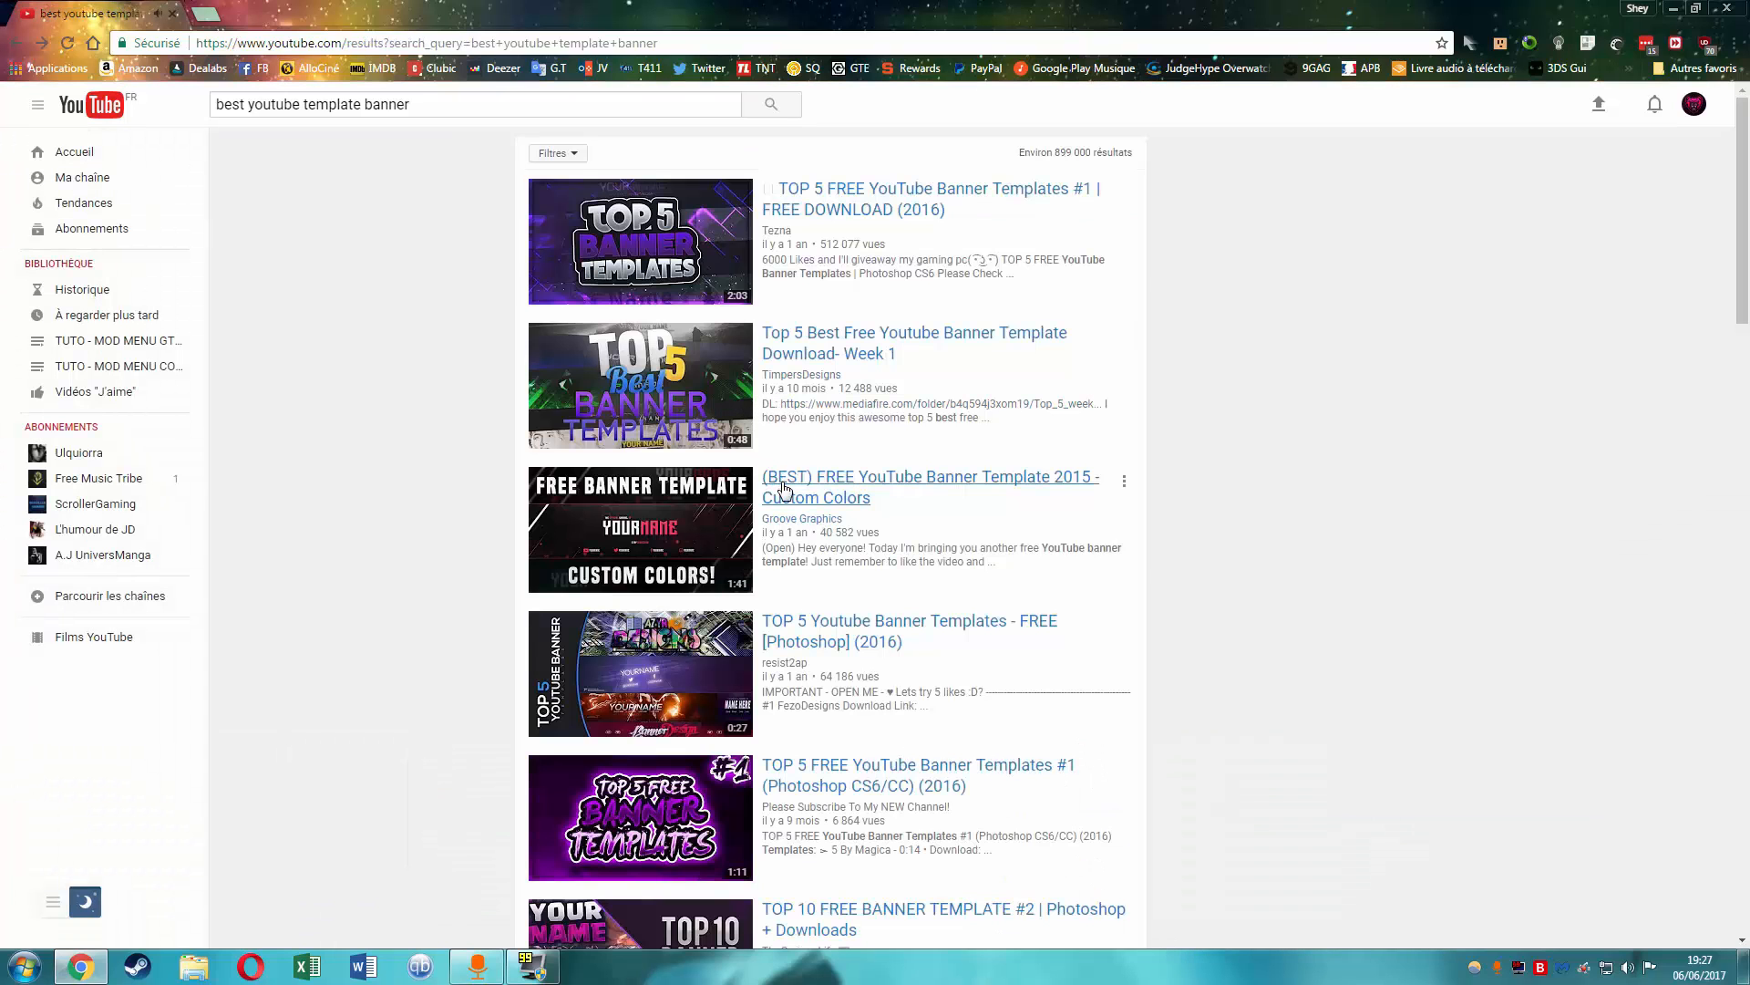
click(784, 488)
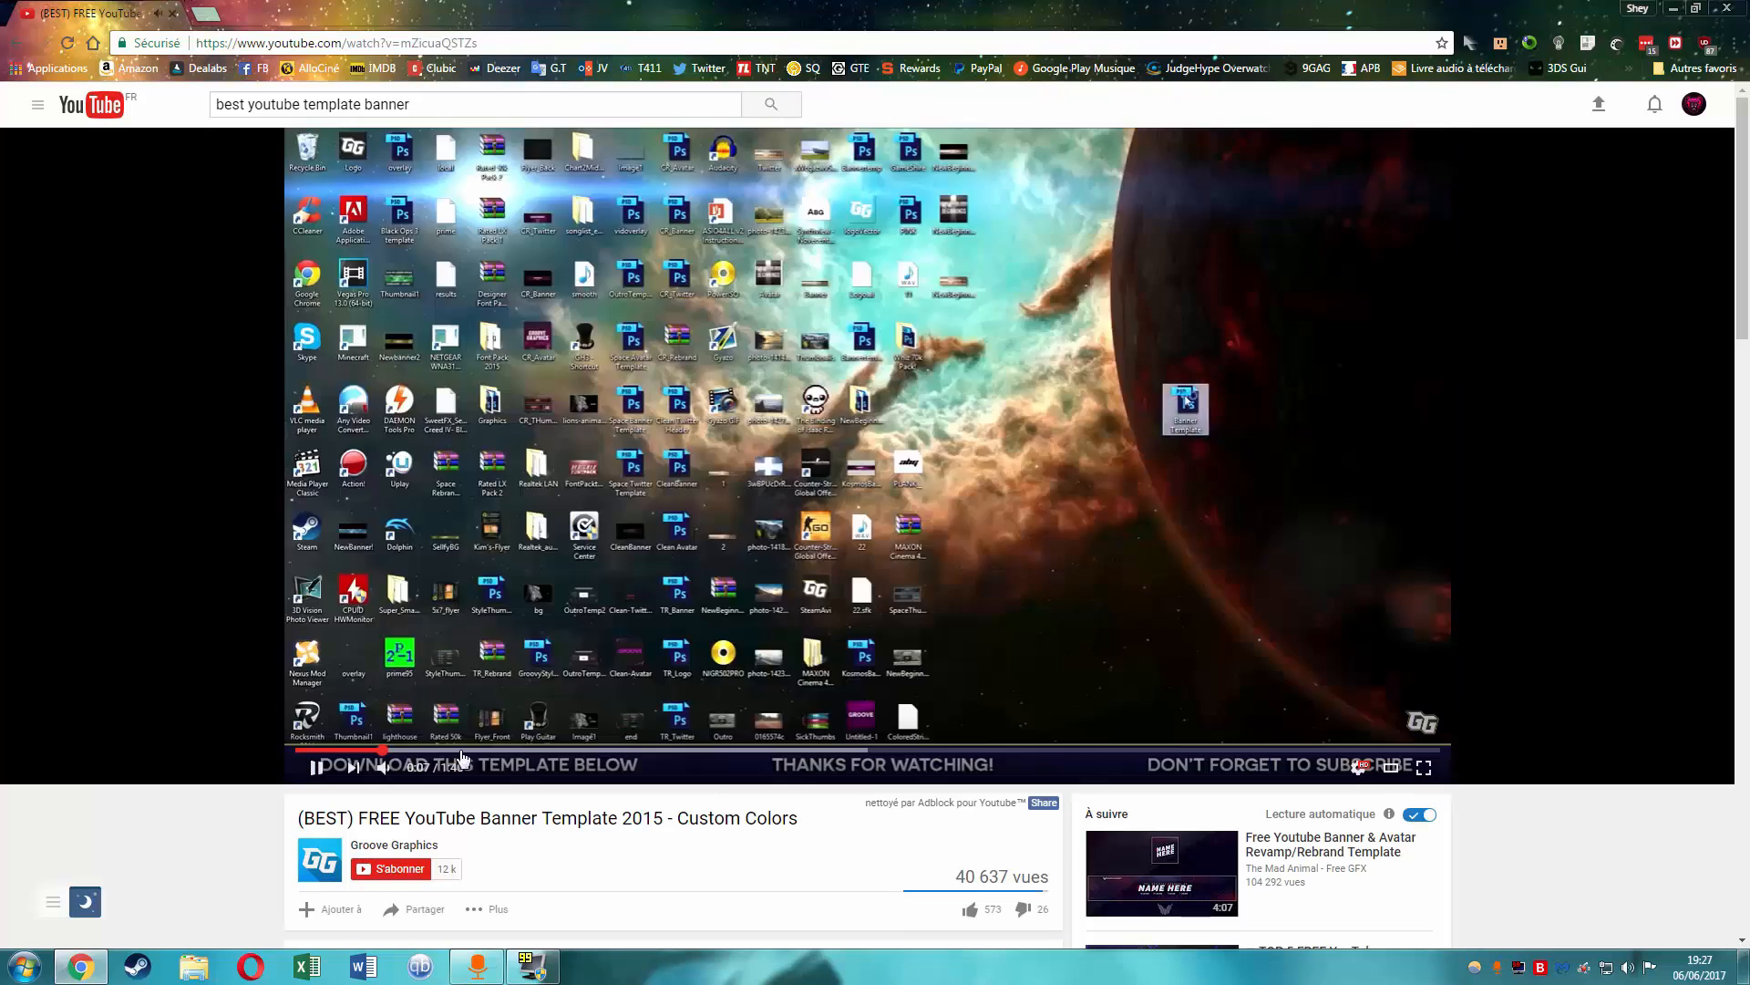
click(524, 750)
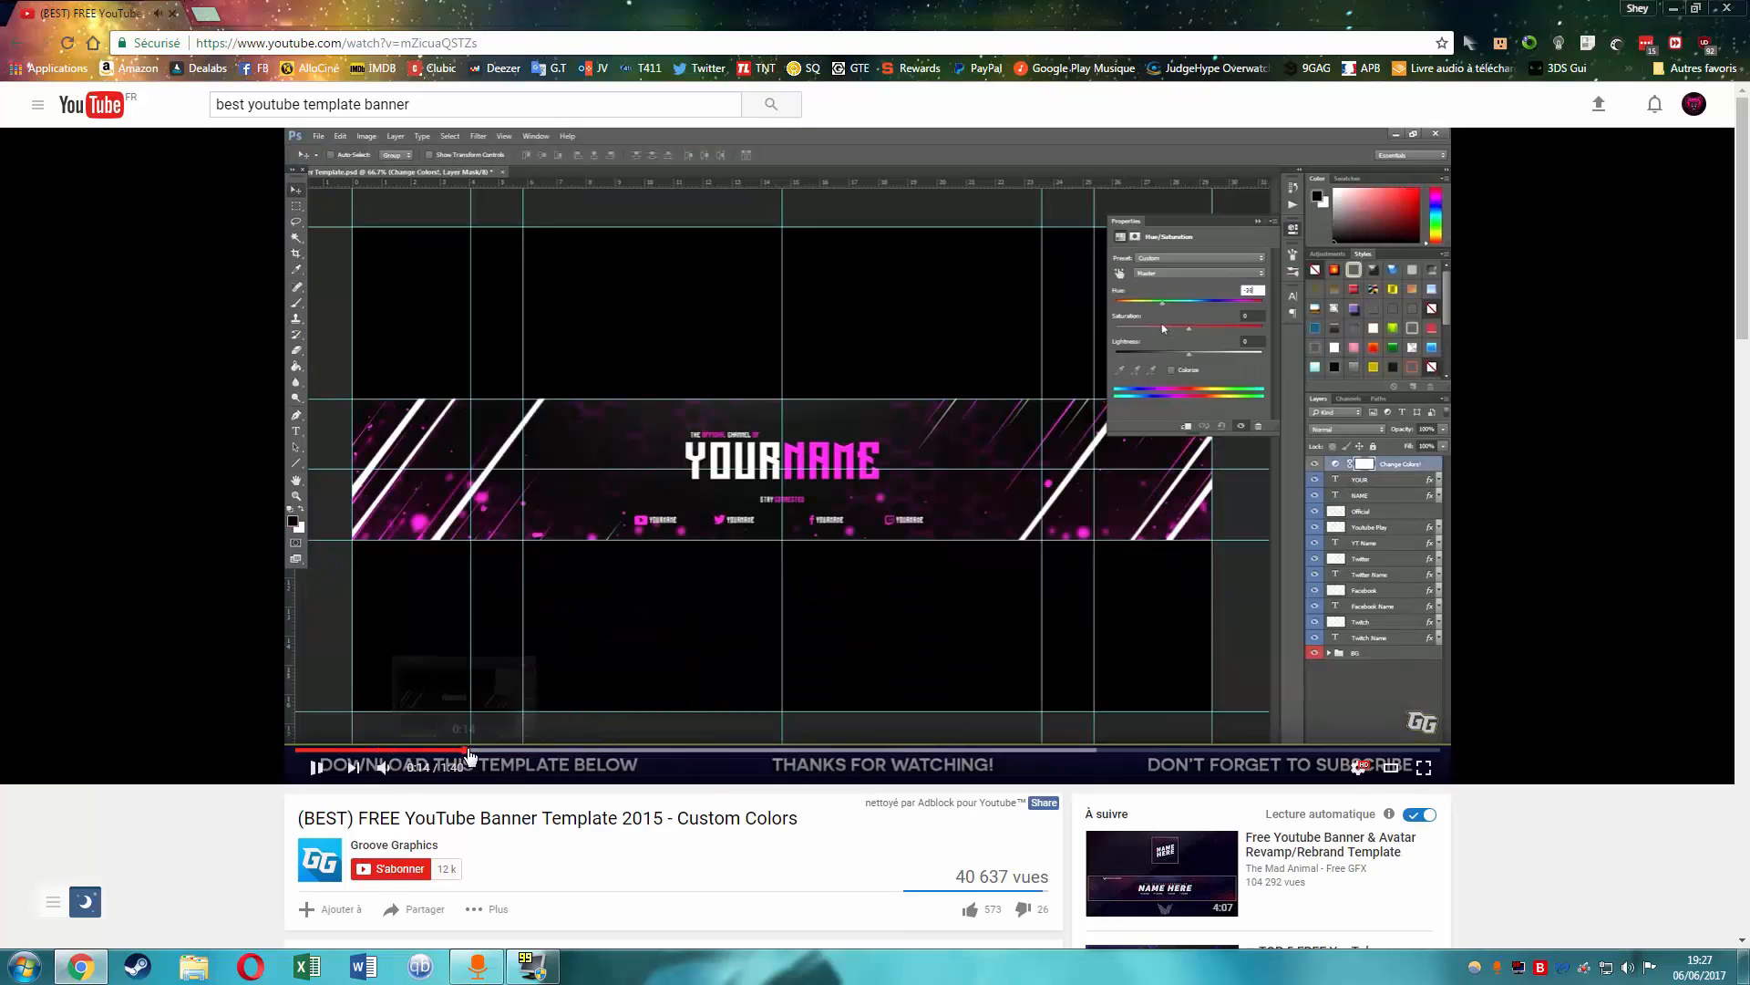
click(465, 750)
click(666, 397)
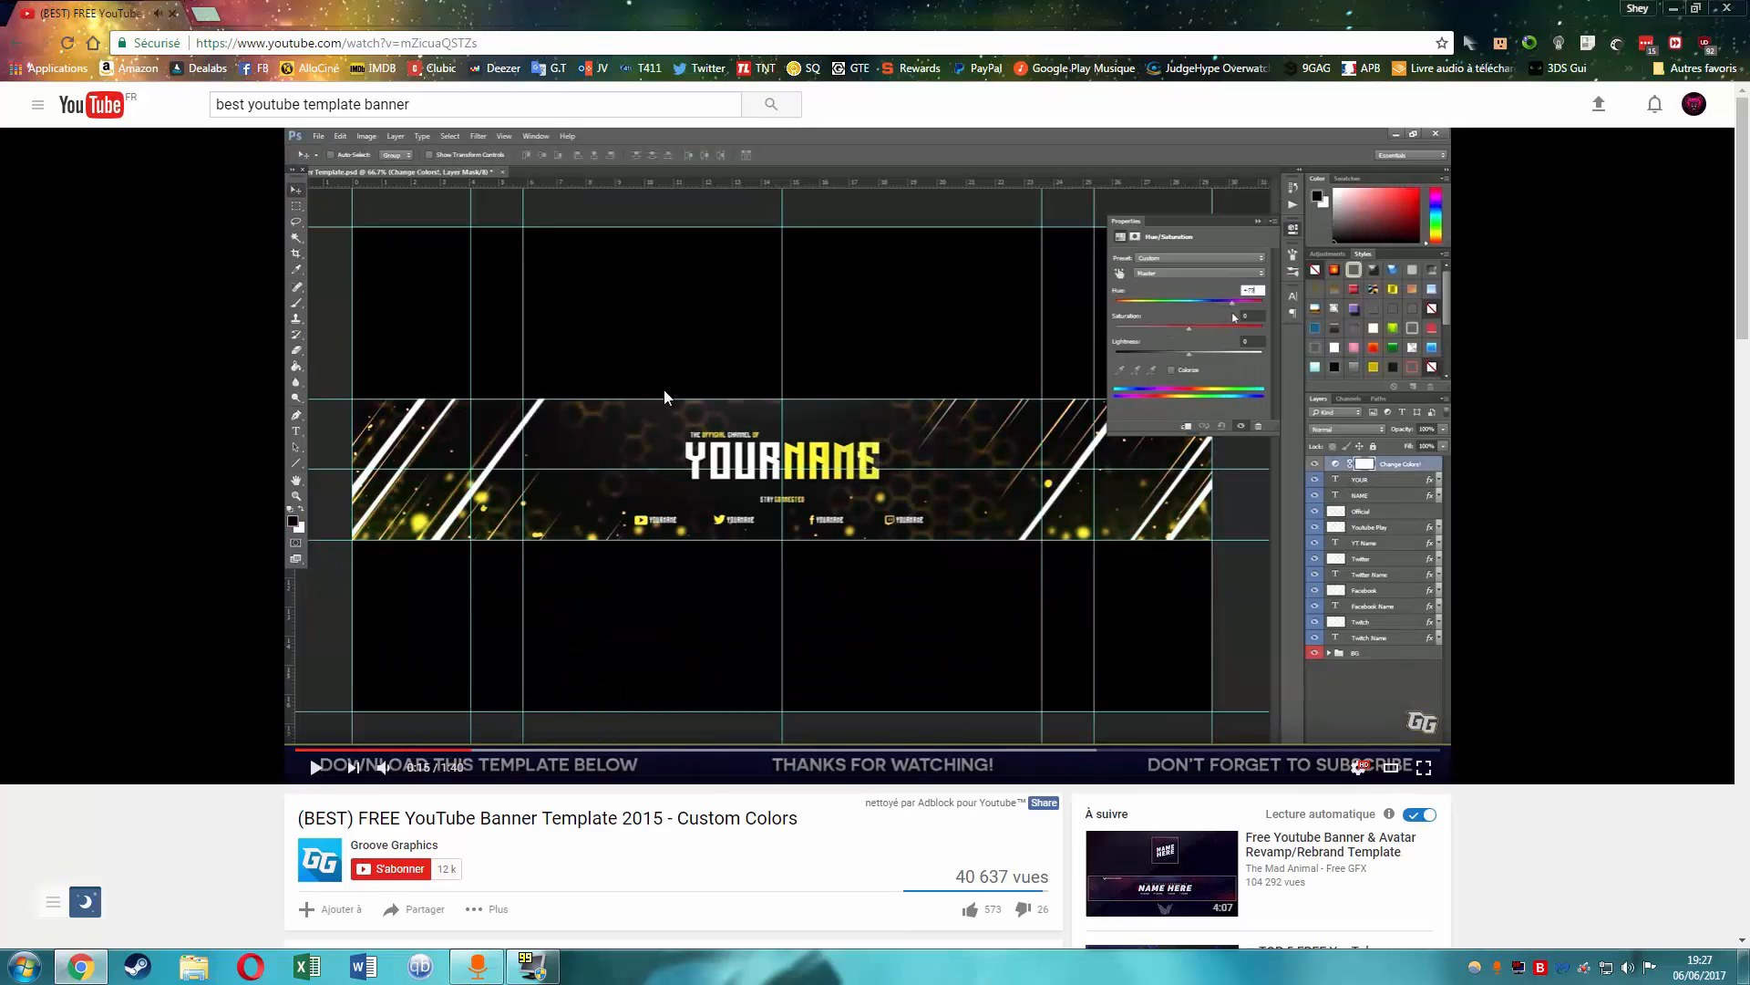
- Skip the paused video ahead to 0:57 and expand its full description down to the template links
scroll(718, 461, down, 3)
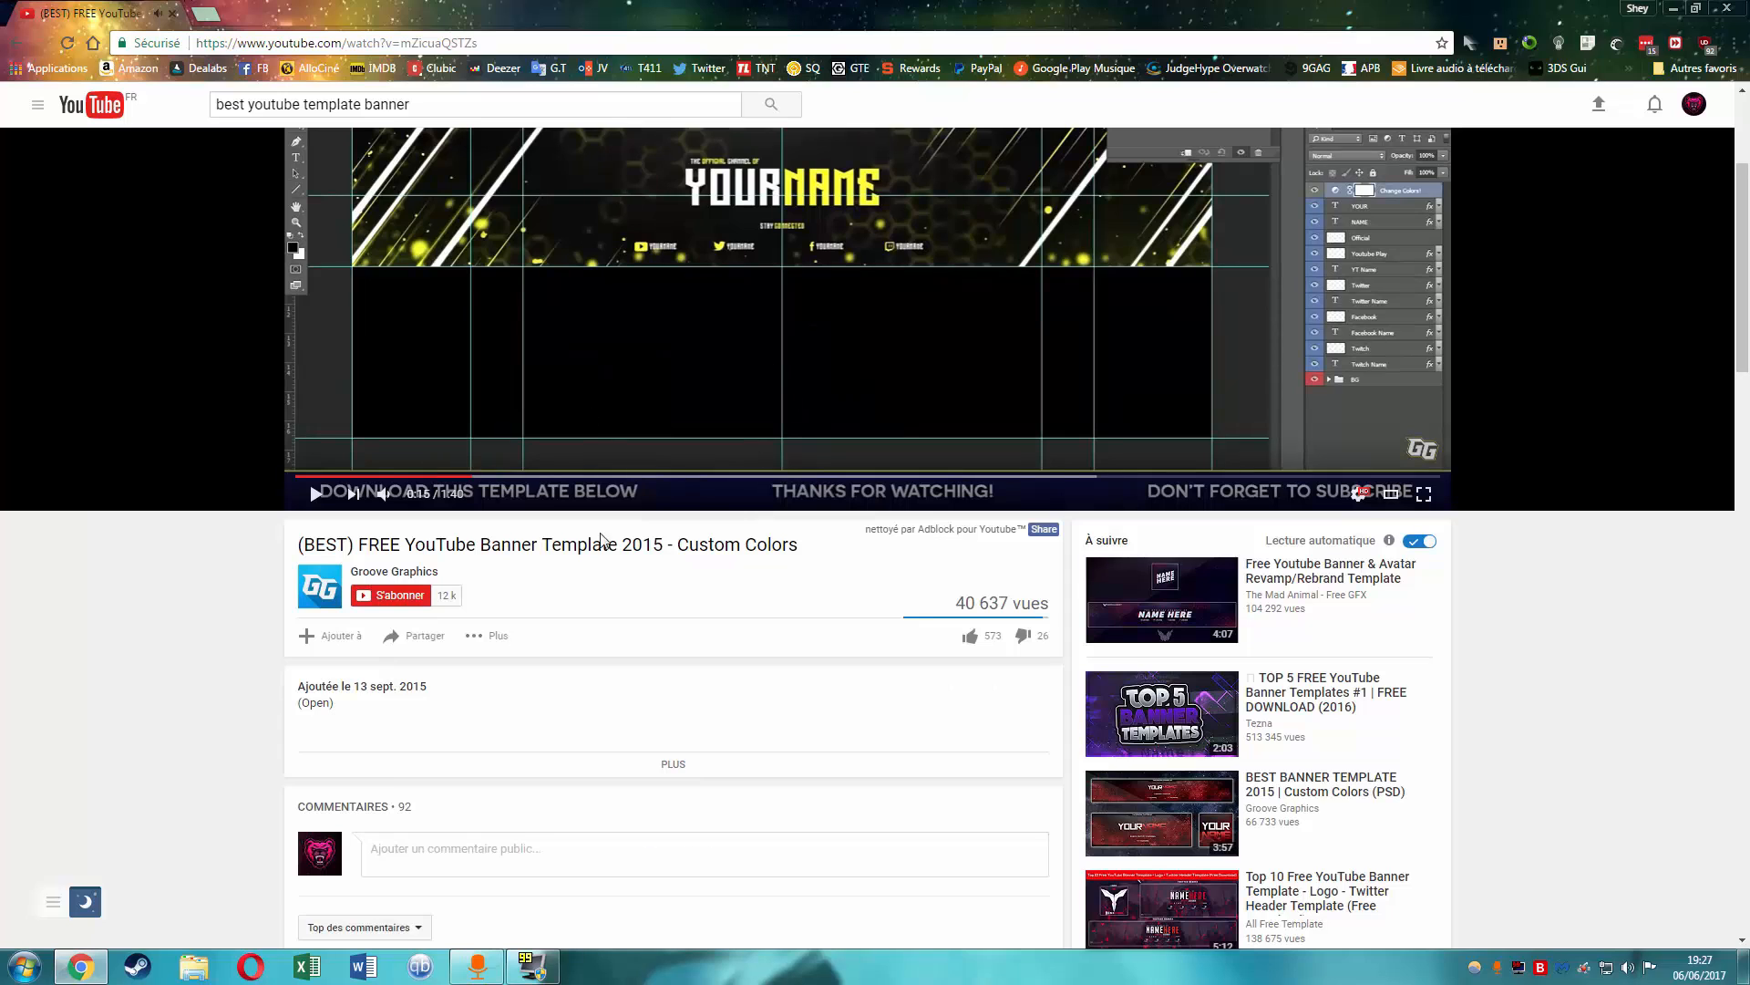
click(544, 475)
click(951, 489)
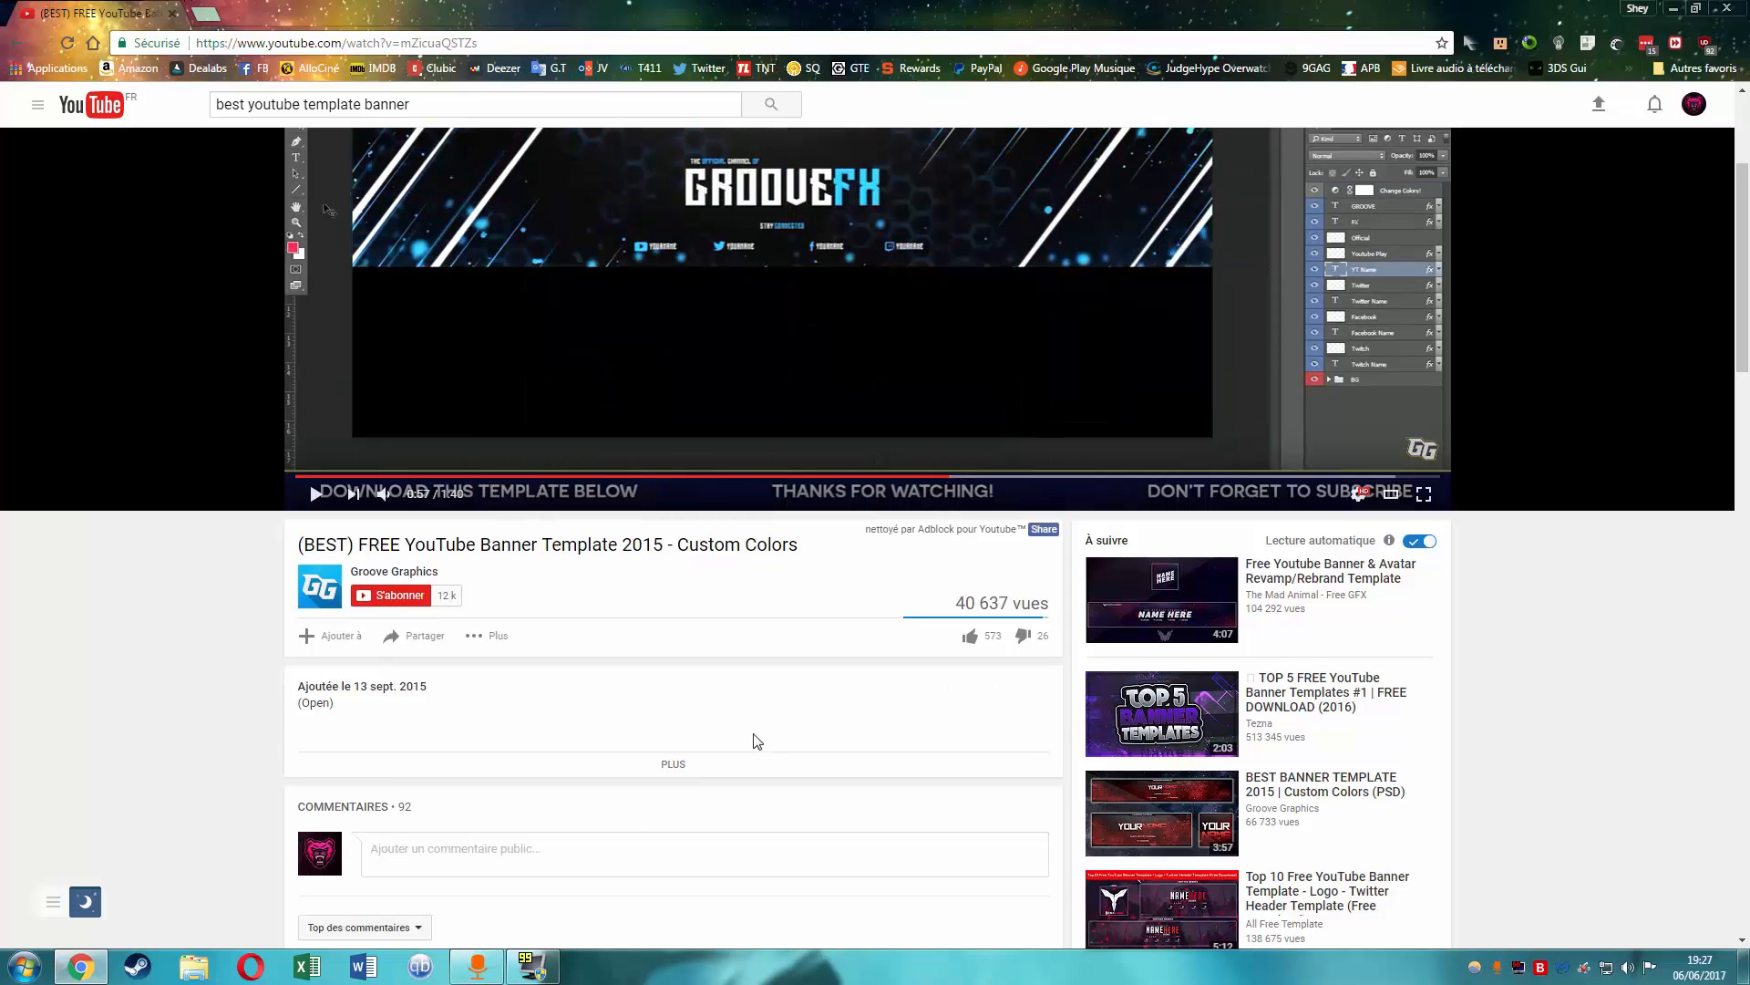
click(691, 770)
scroll(628, 670, down, 3)
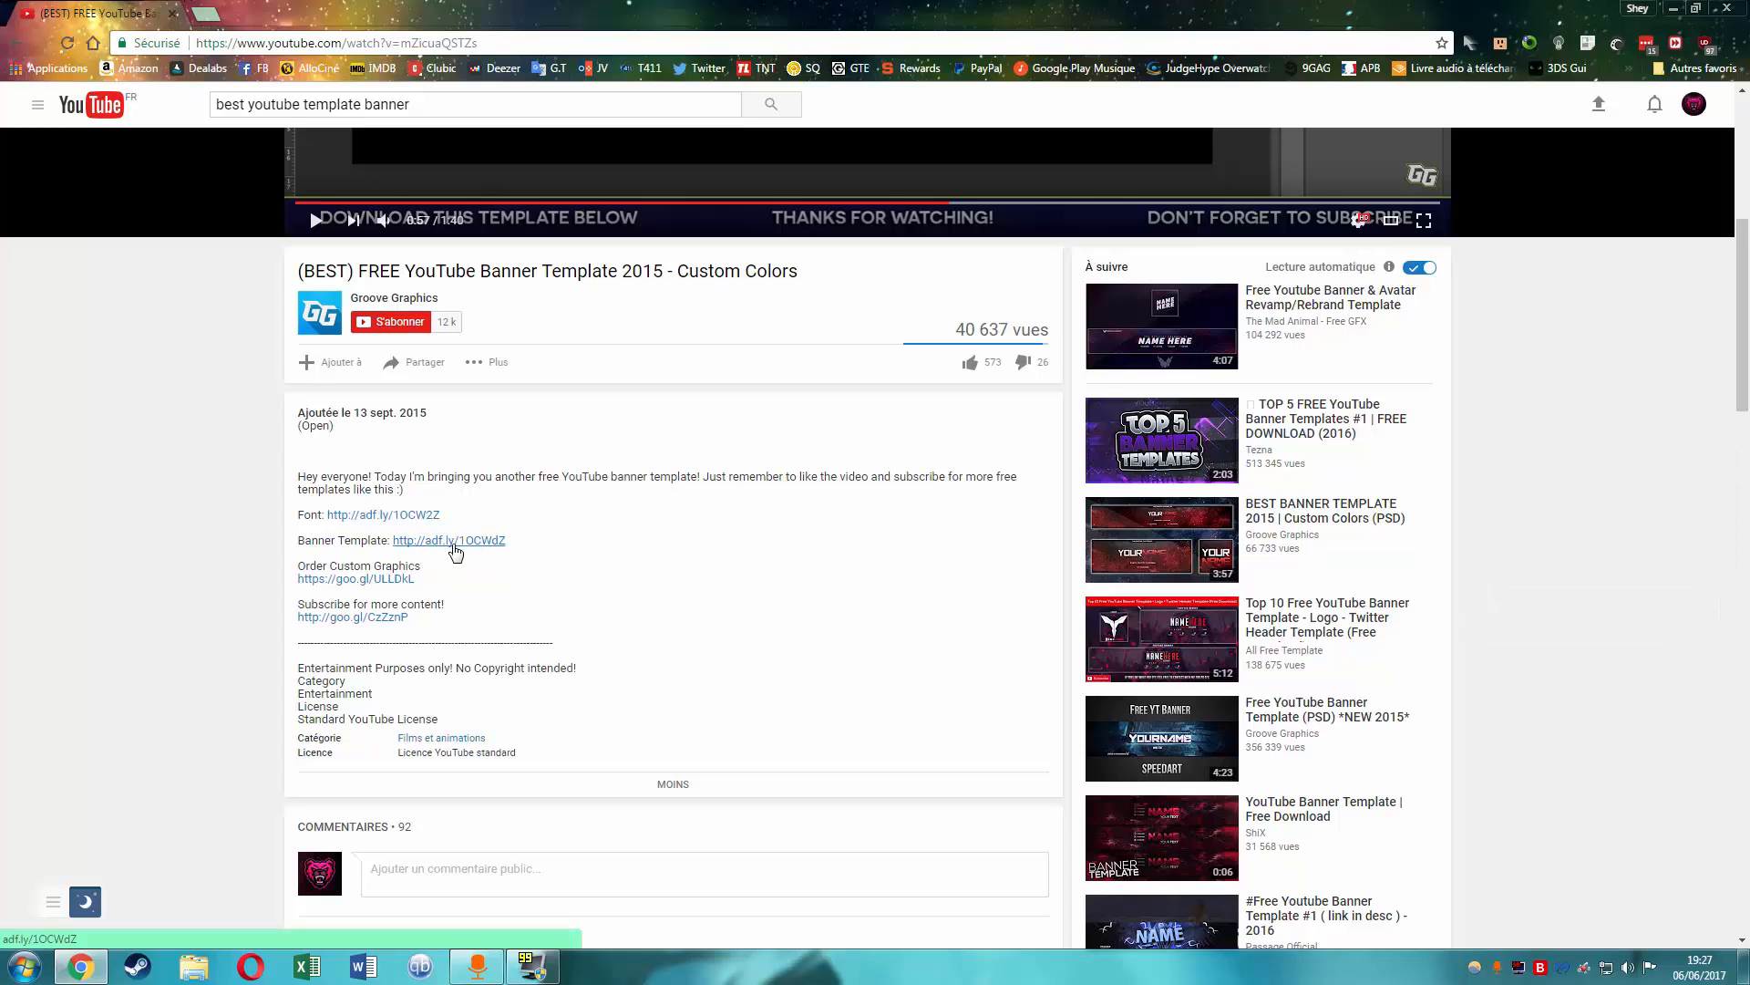
- Follow the description's Banner Template link and download Banner Template.psd from MediaFire
middle_click(454, 547)
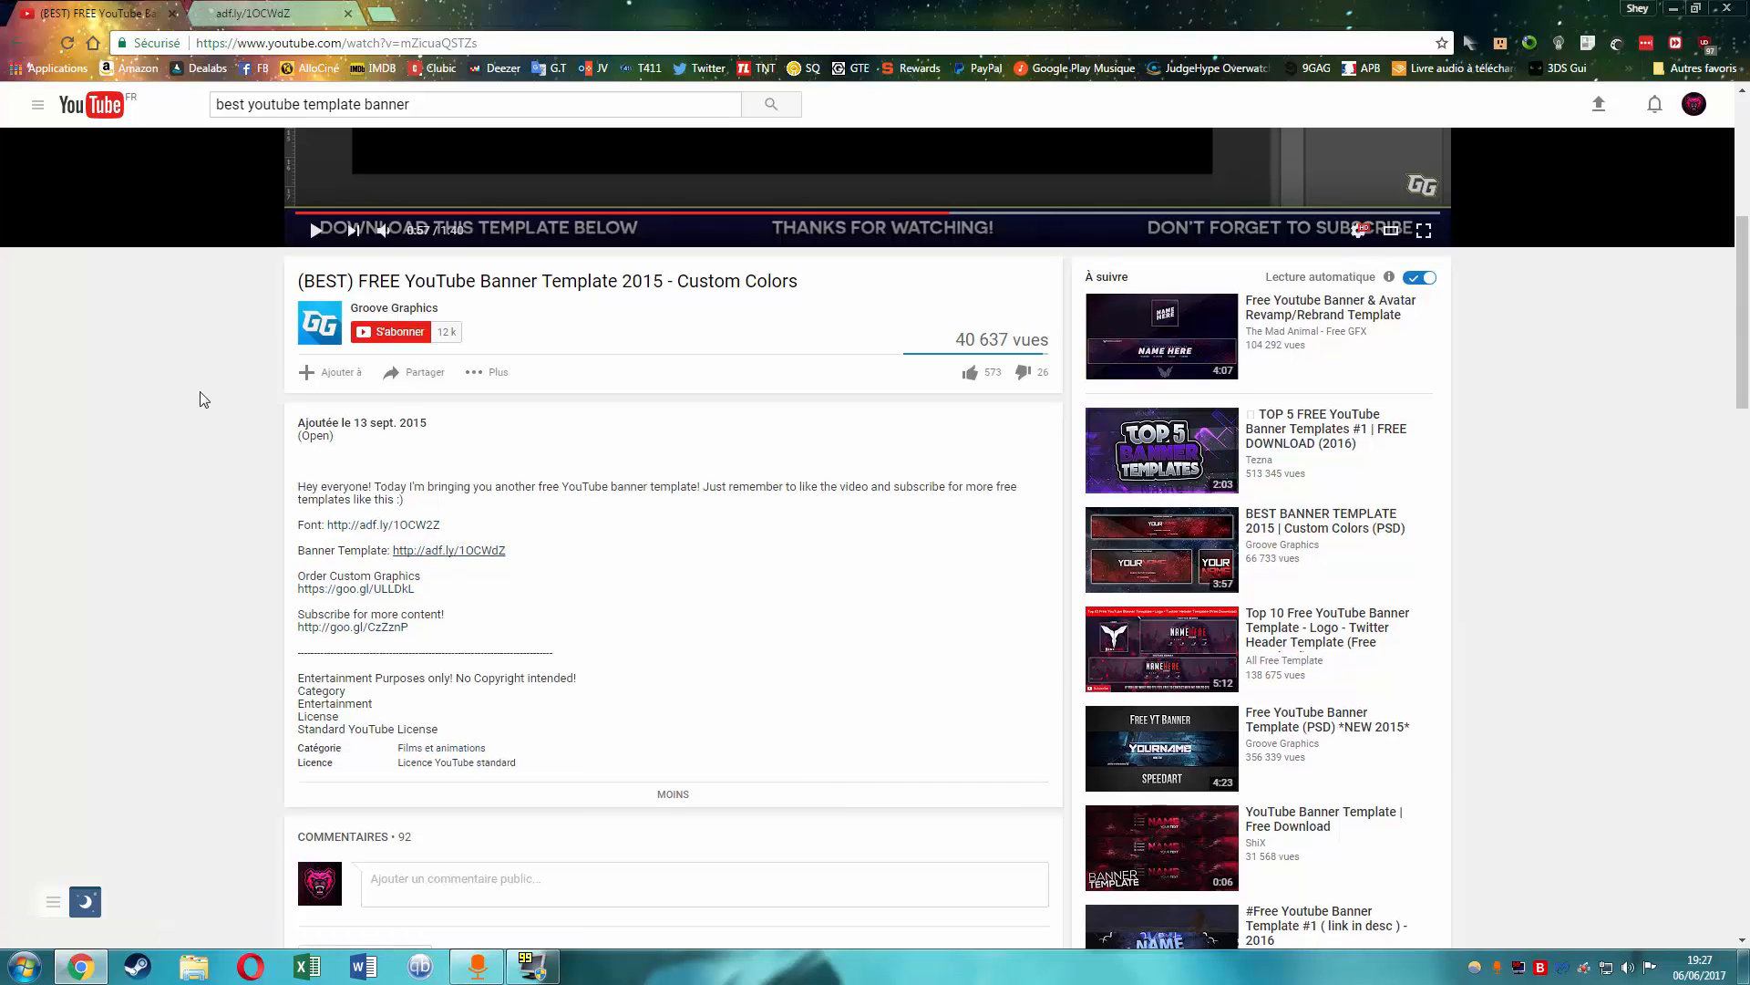
scroll(202, 400, up, 5)
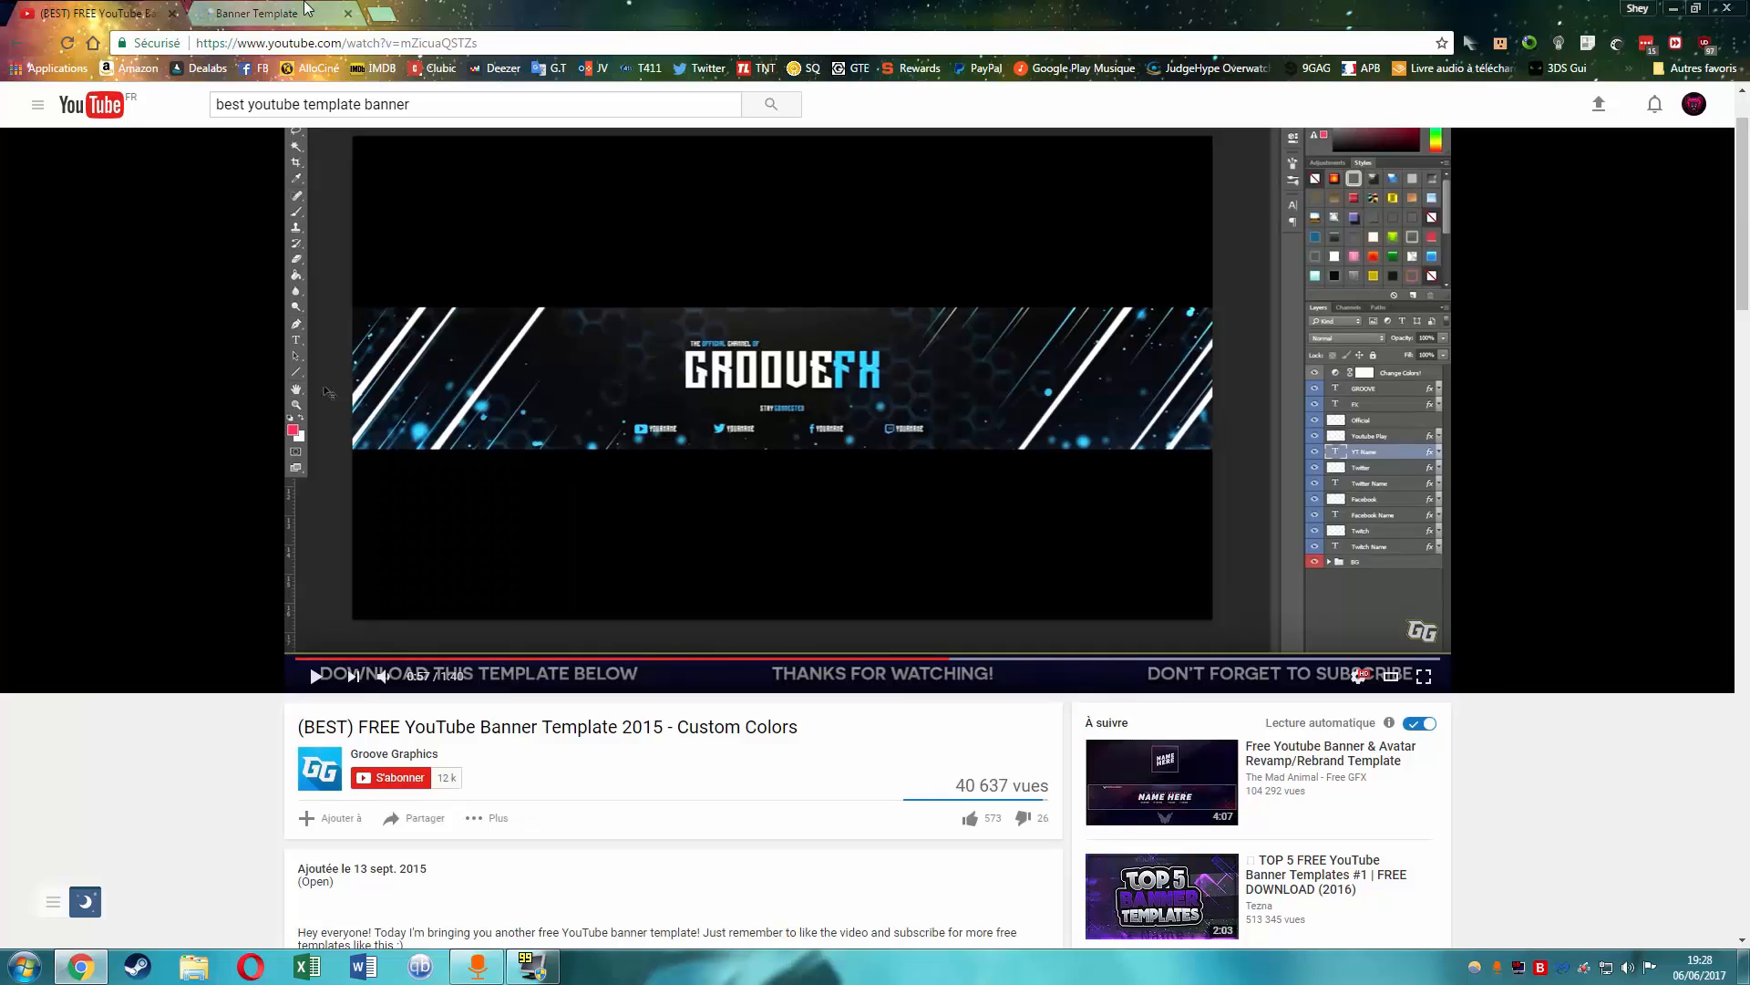
click(264, 13)
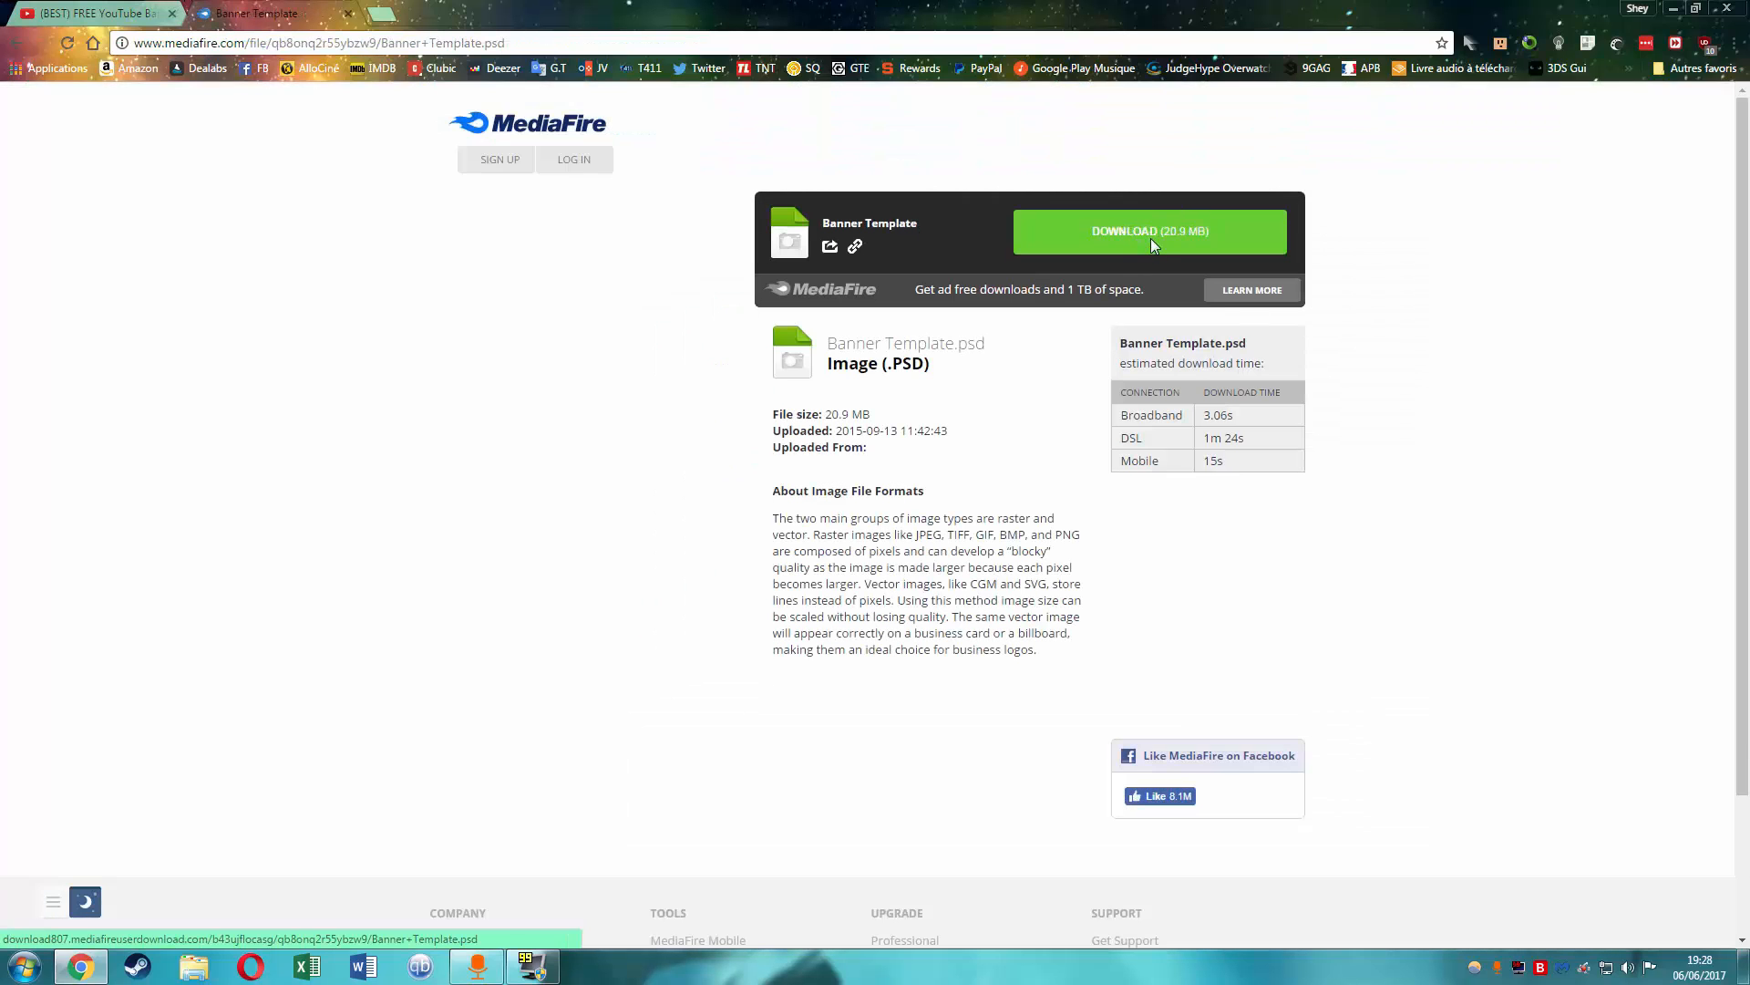
click(1152, 240)
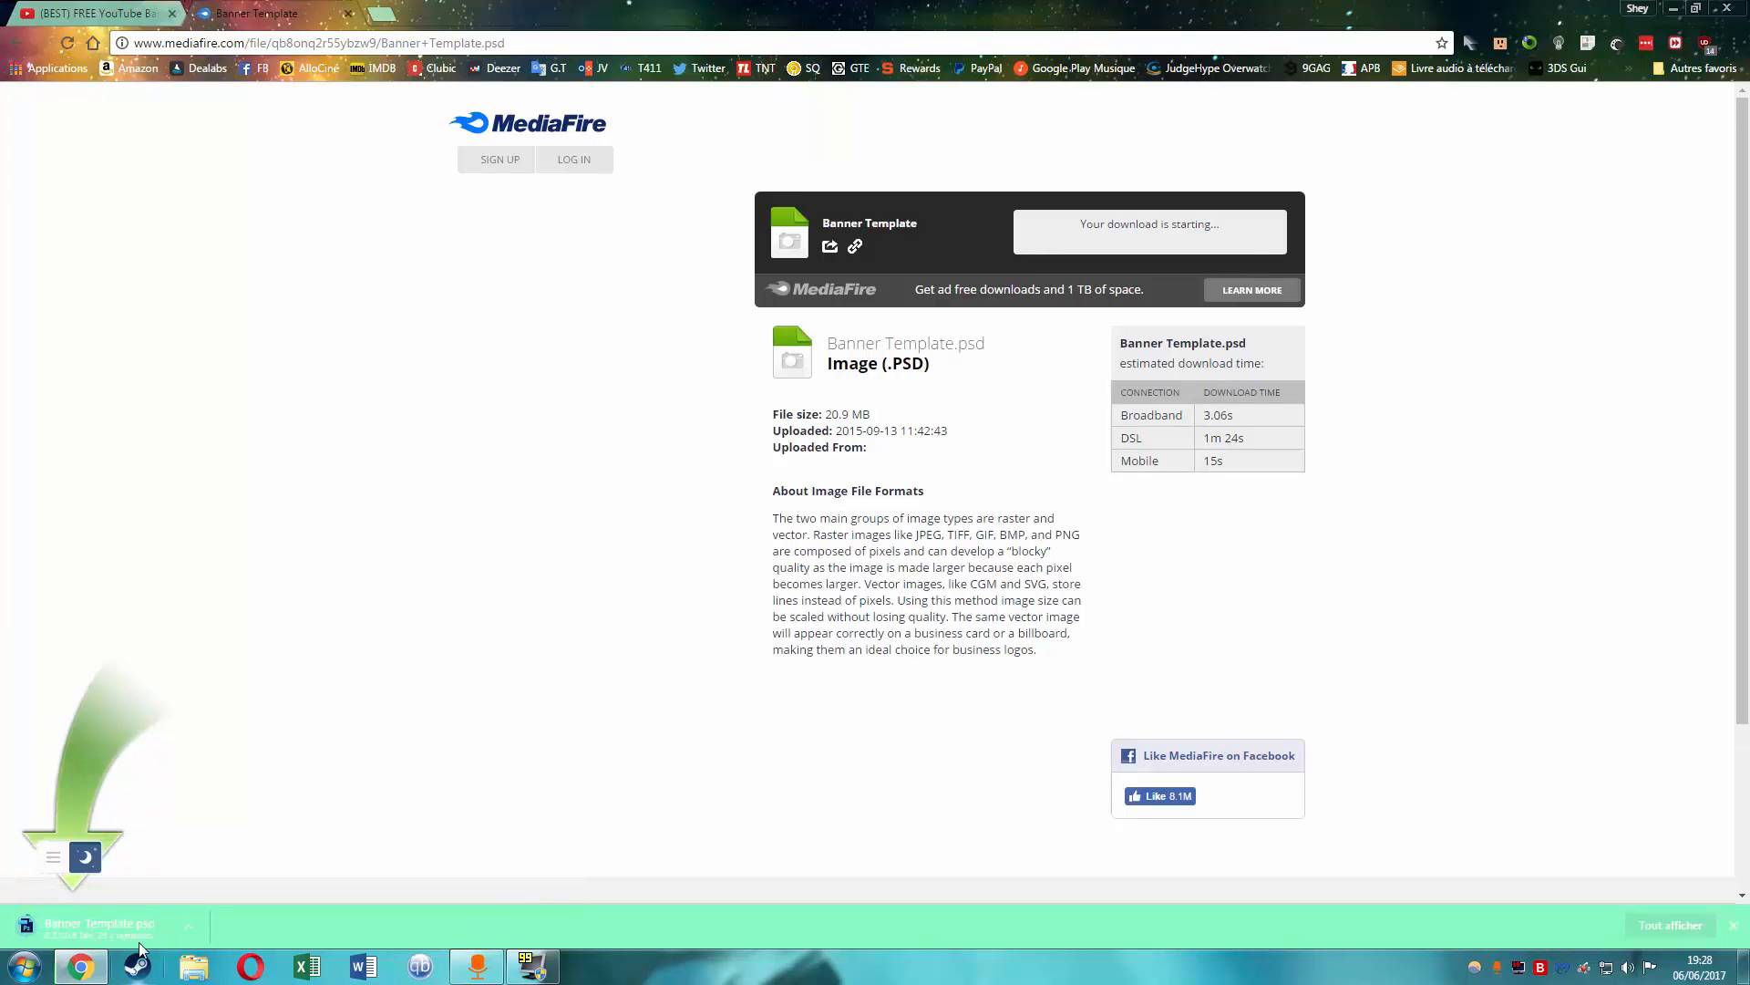
click(190, 928)
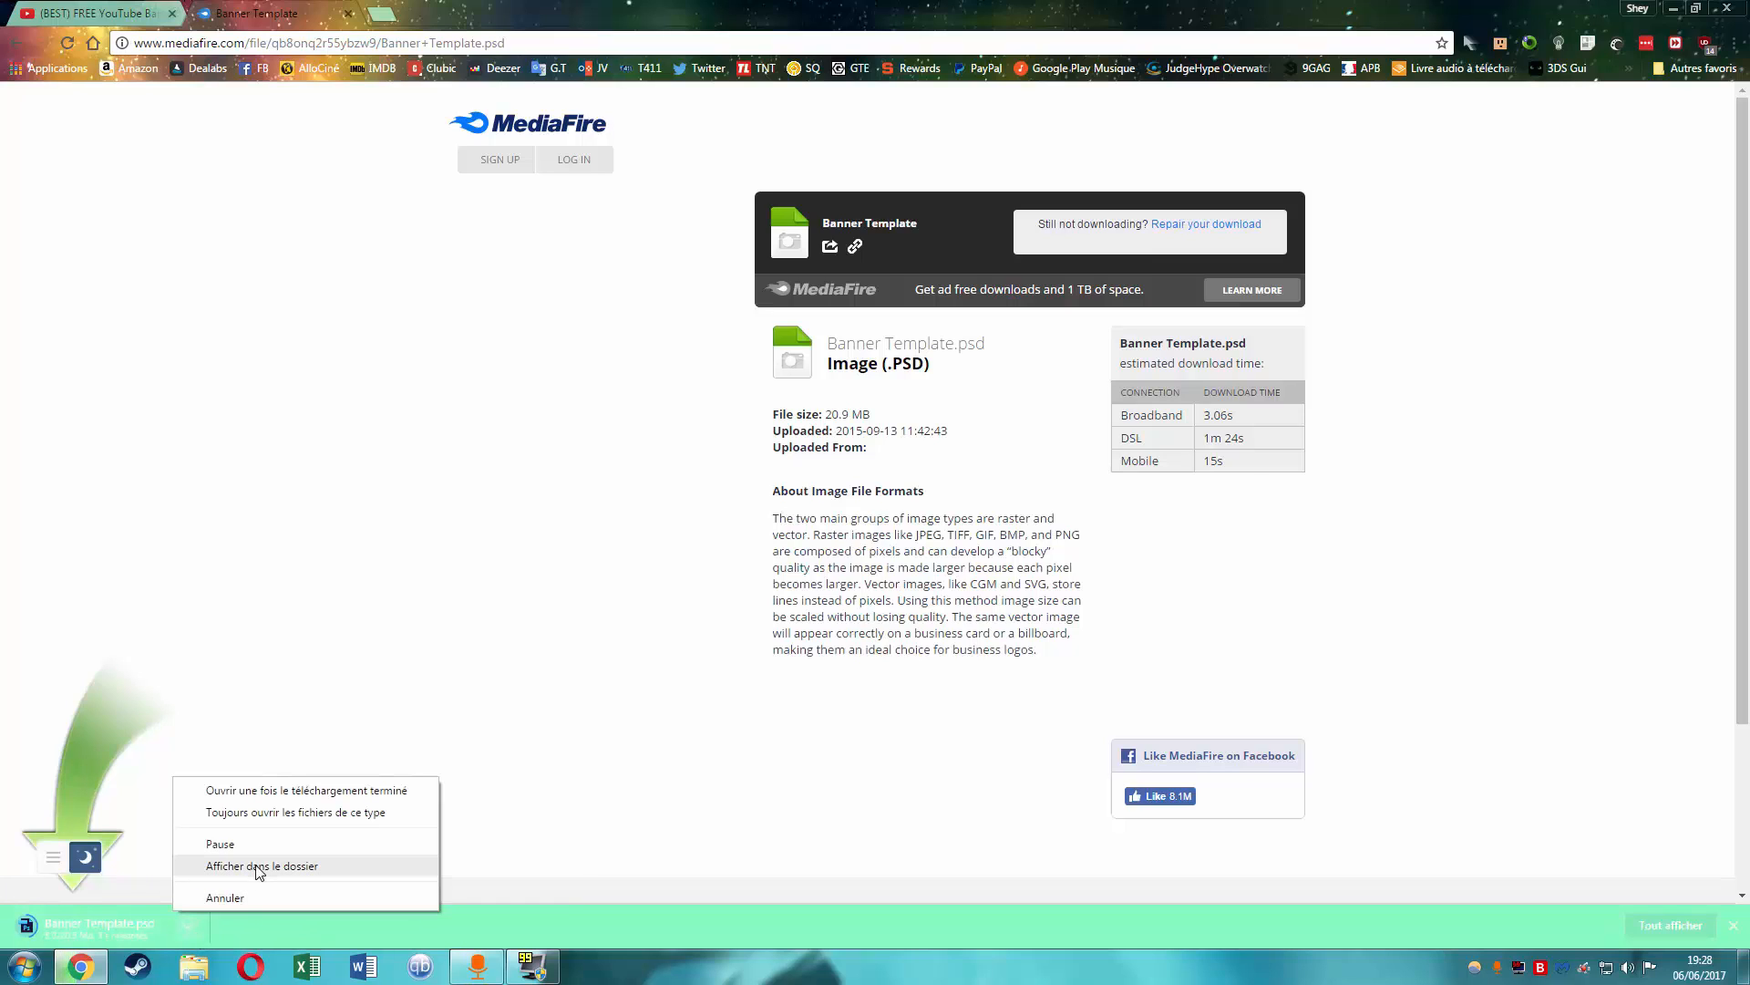
click(95, 928)
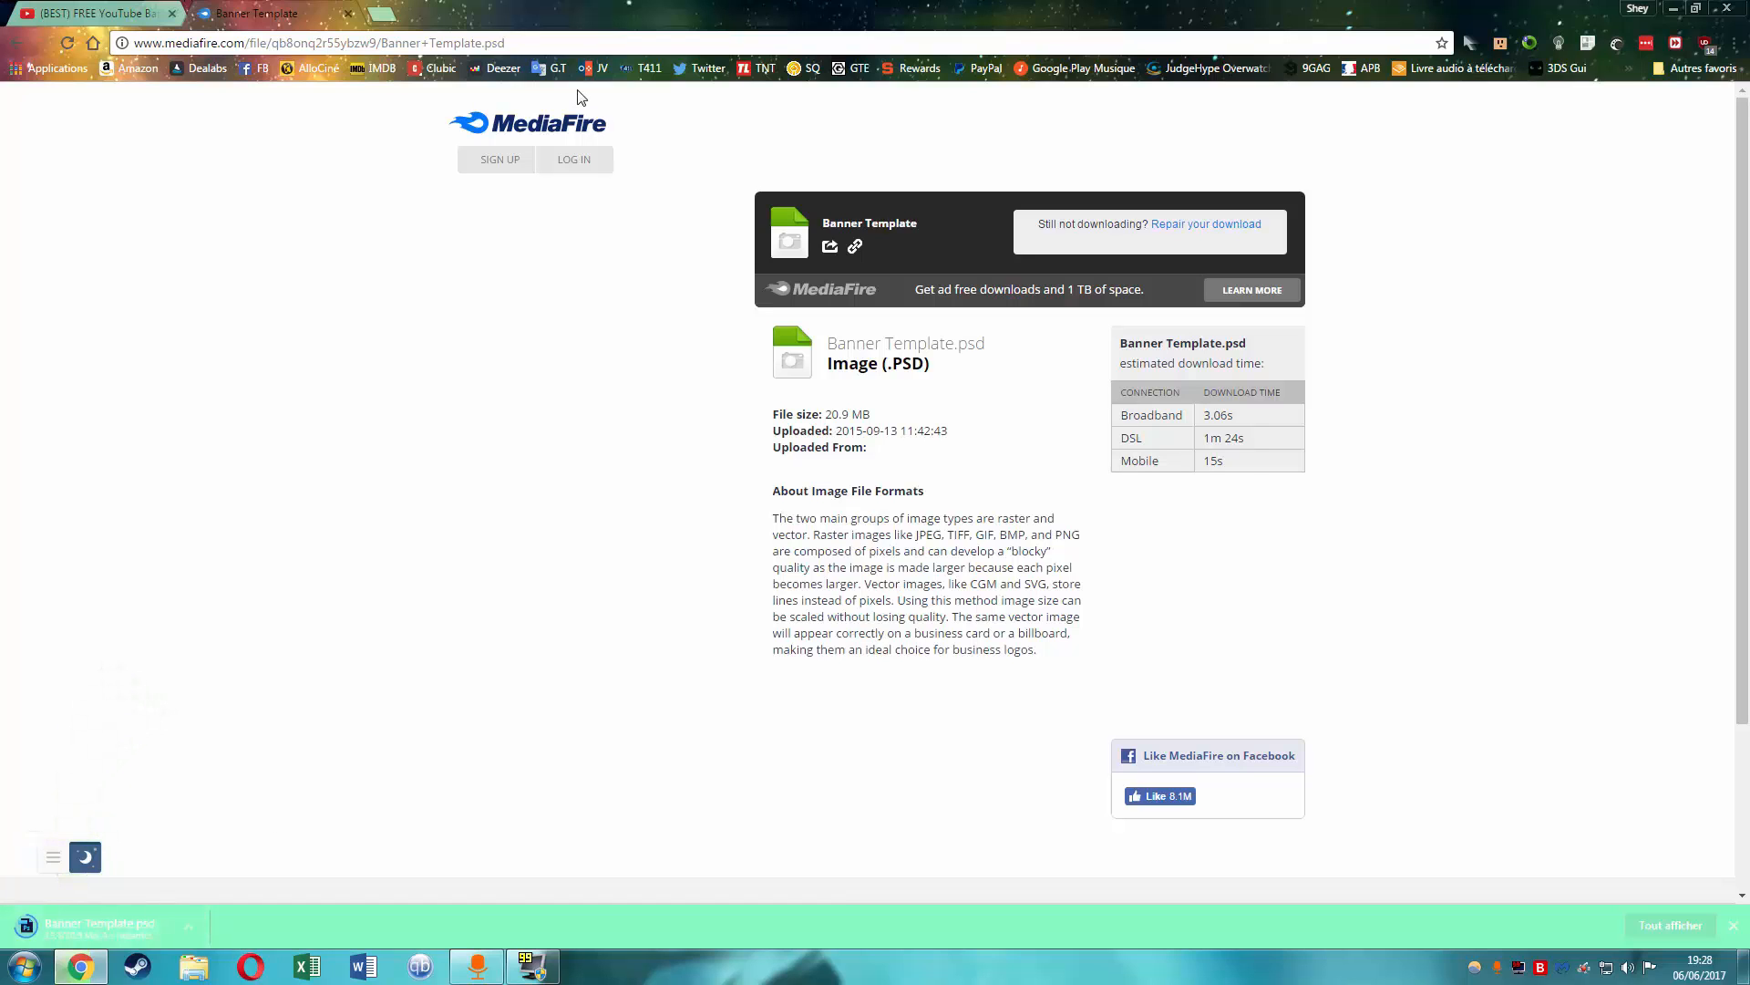
- Open the downloaded Banner Template.psd in Photoshop and cancel the offer to create a new Creative Cloud library
click(137, 11)
scroll(525, 632, down, 2)
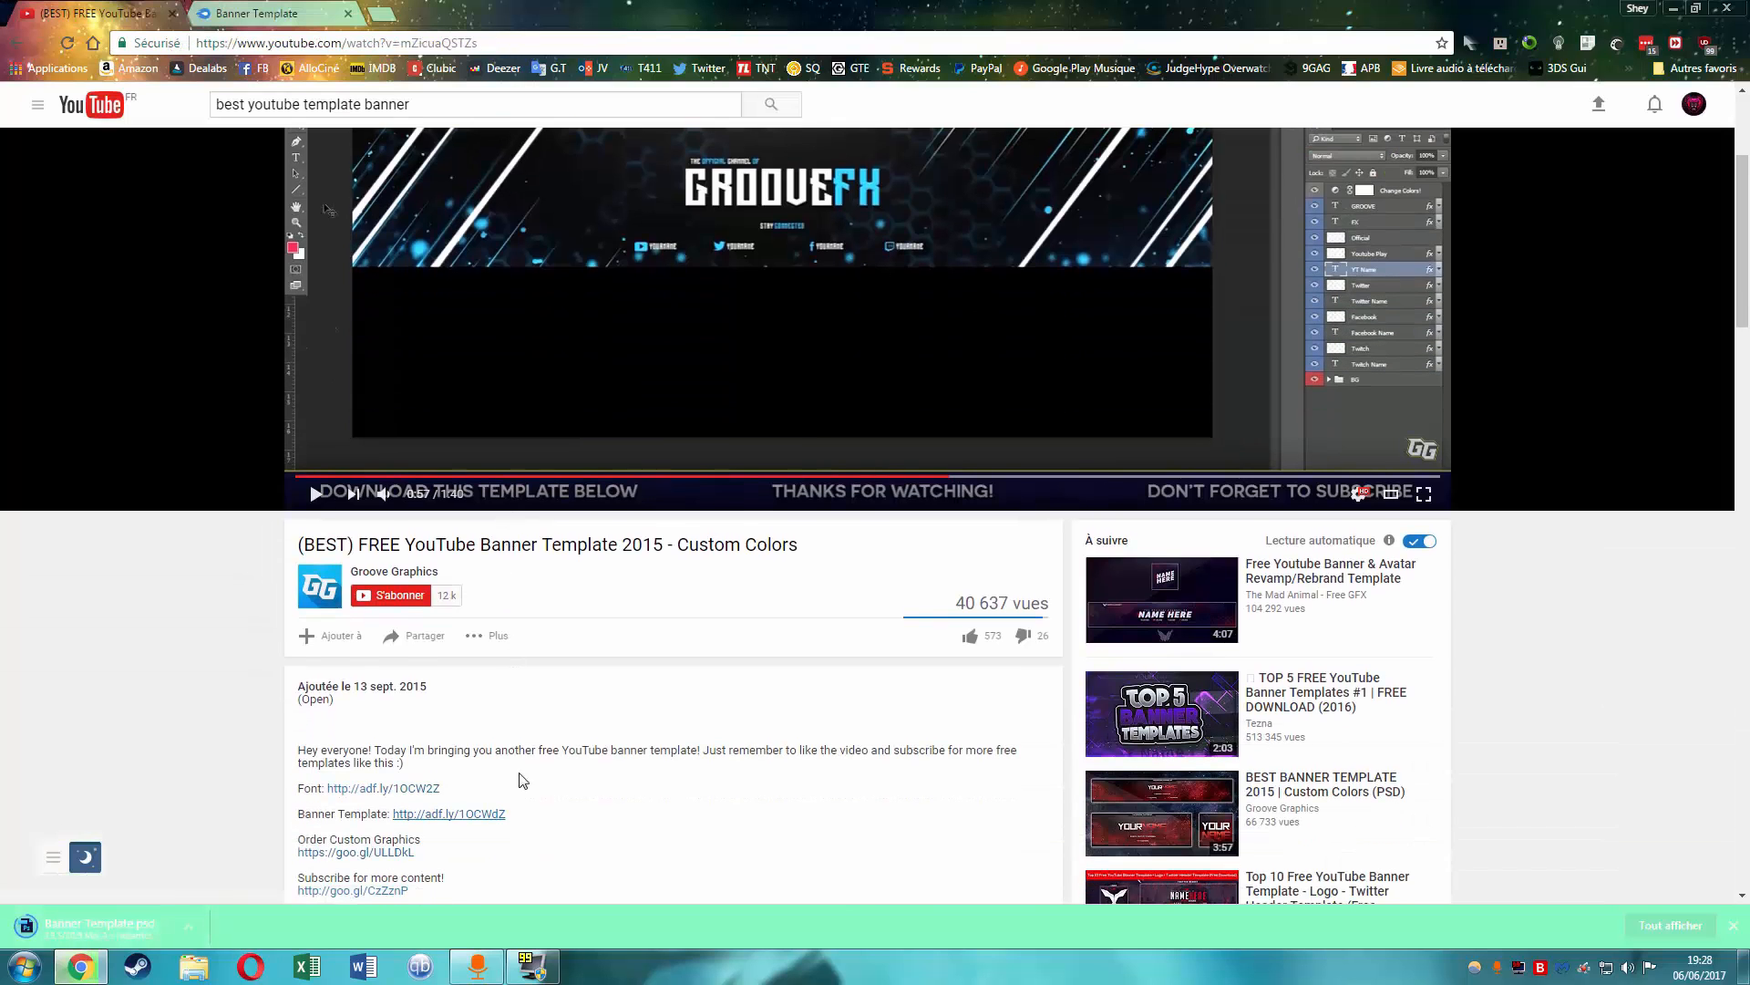
scroll(483, 818, down, 2)
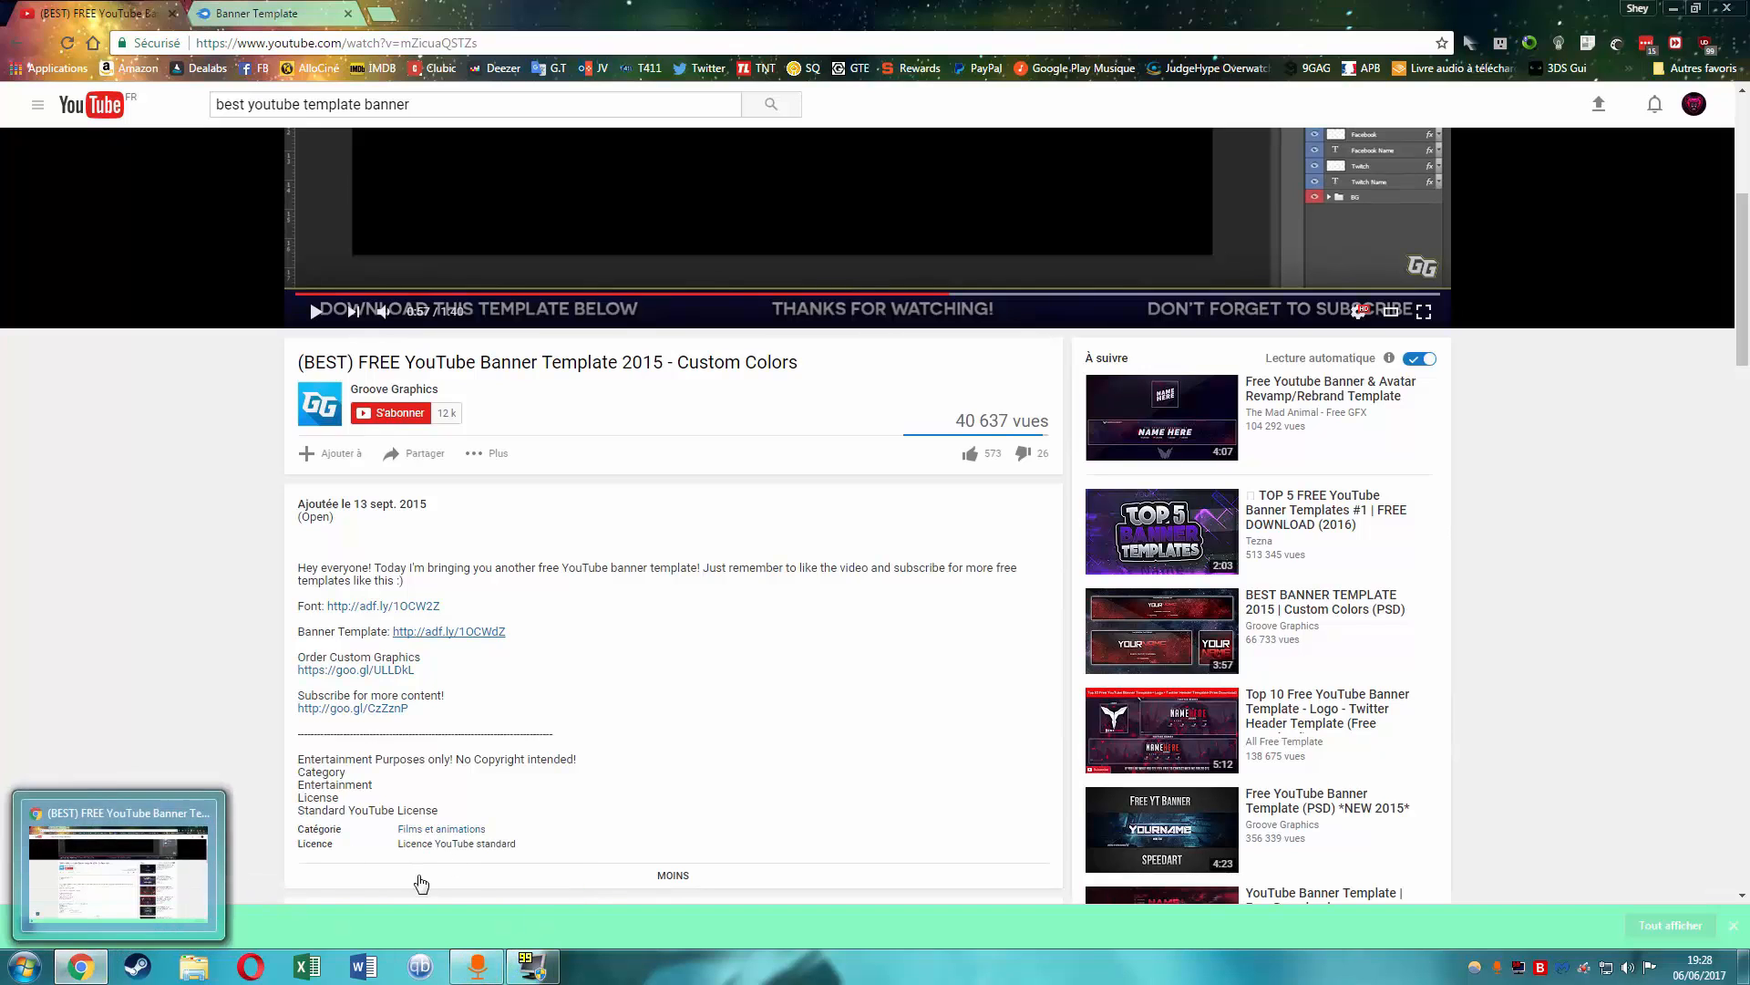
click(134, 928)
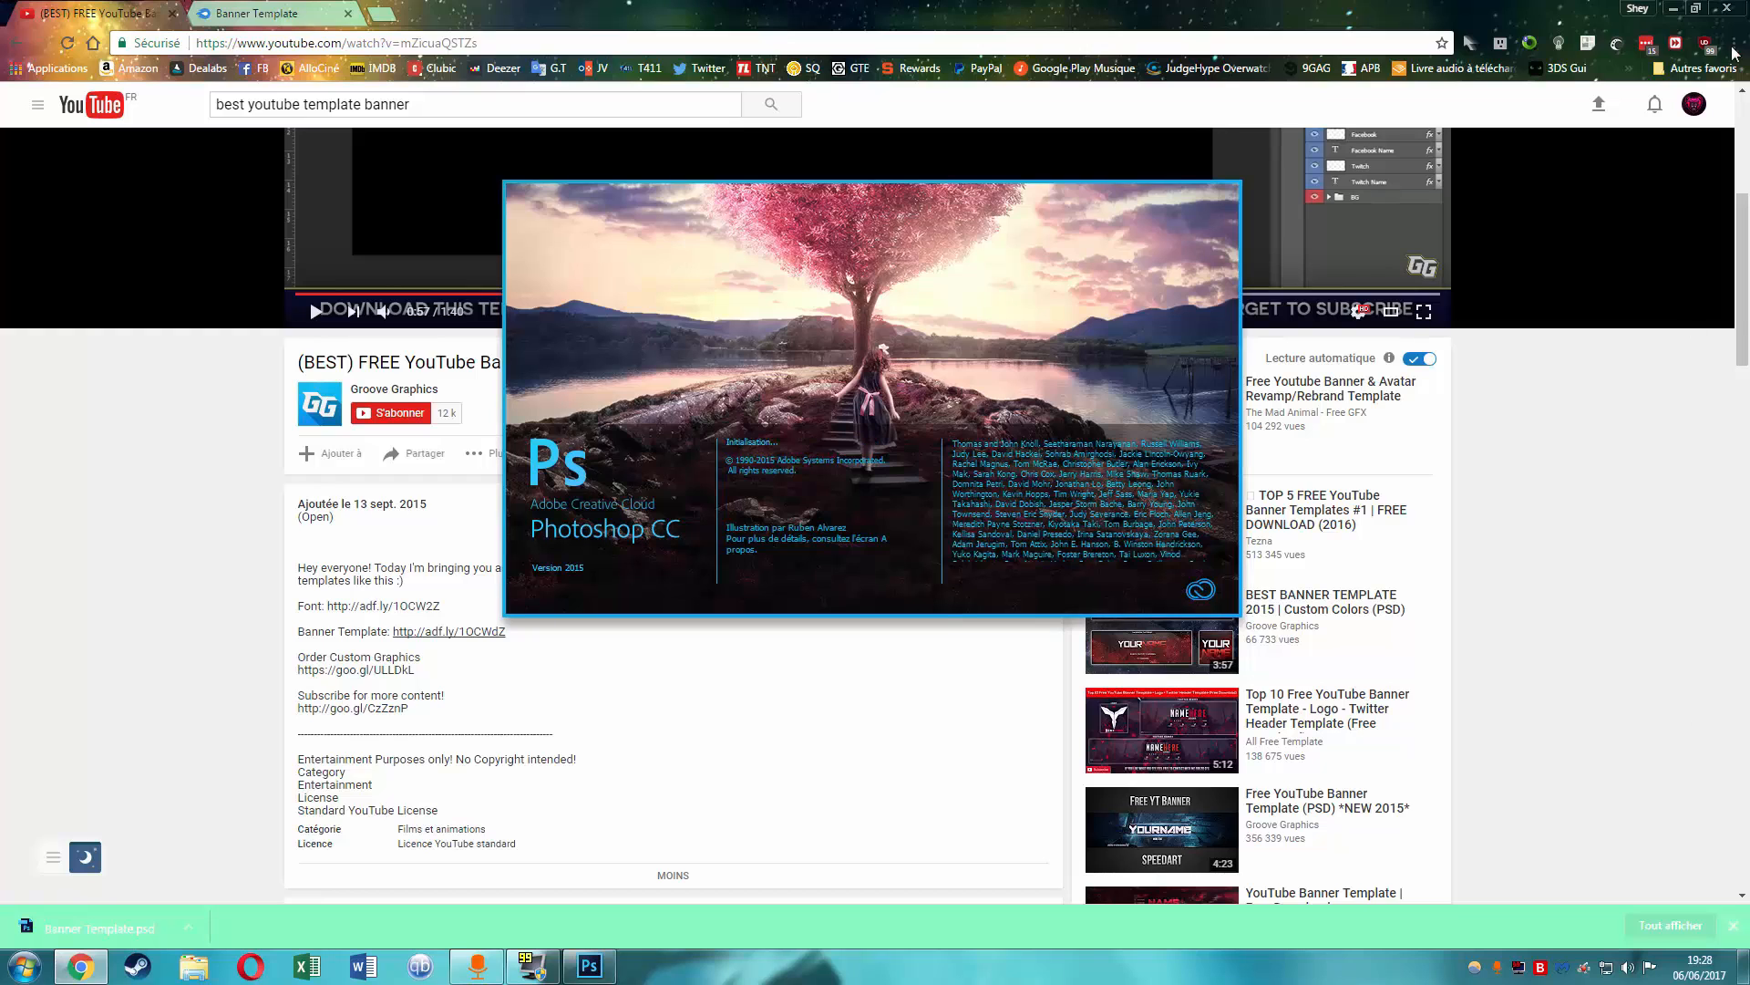
click(1675, 5)
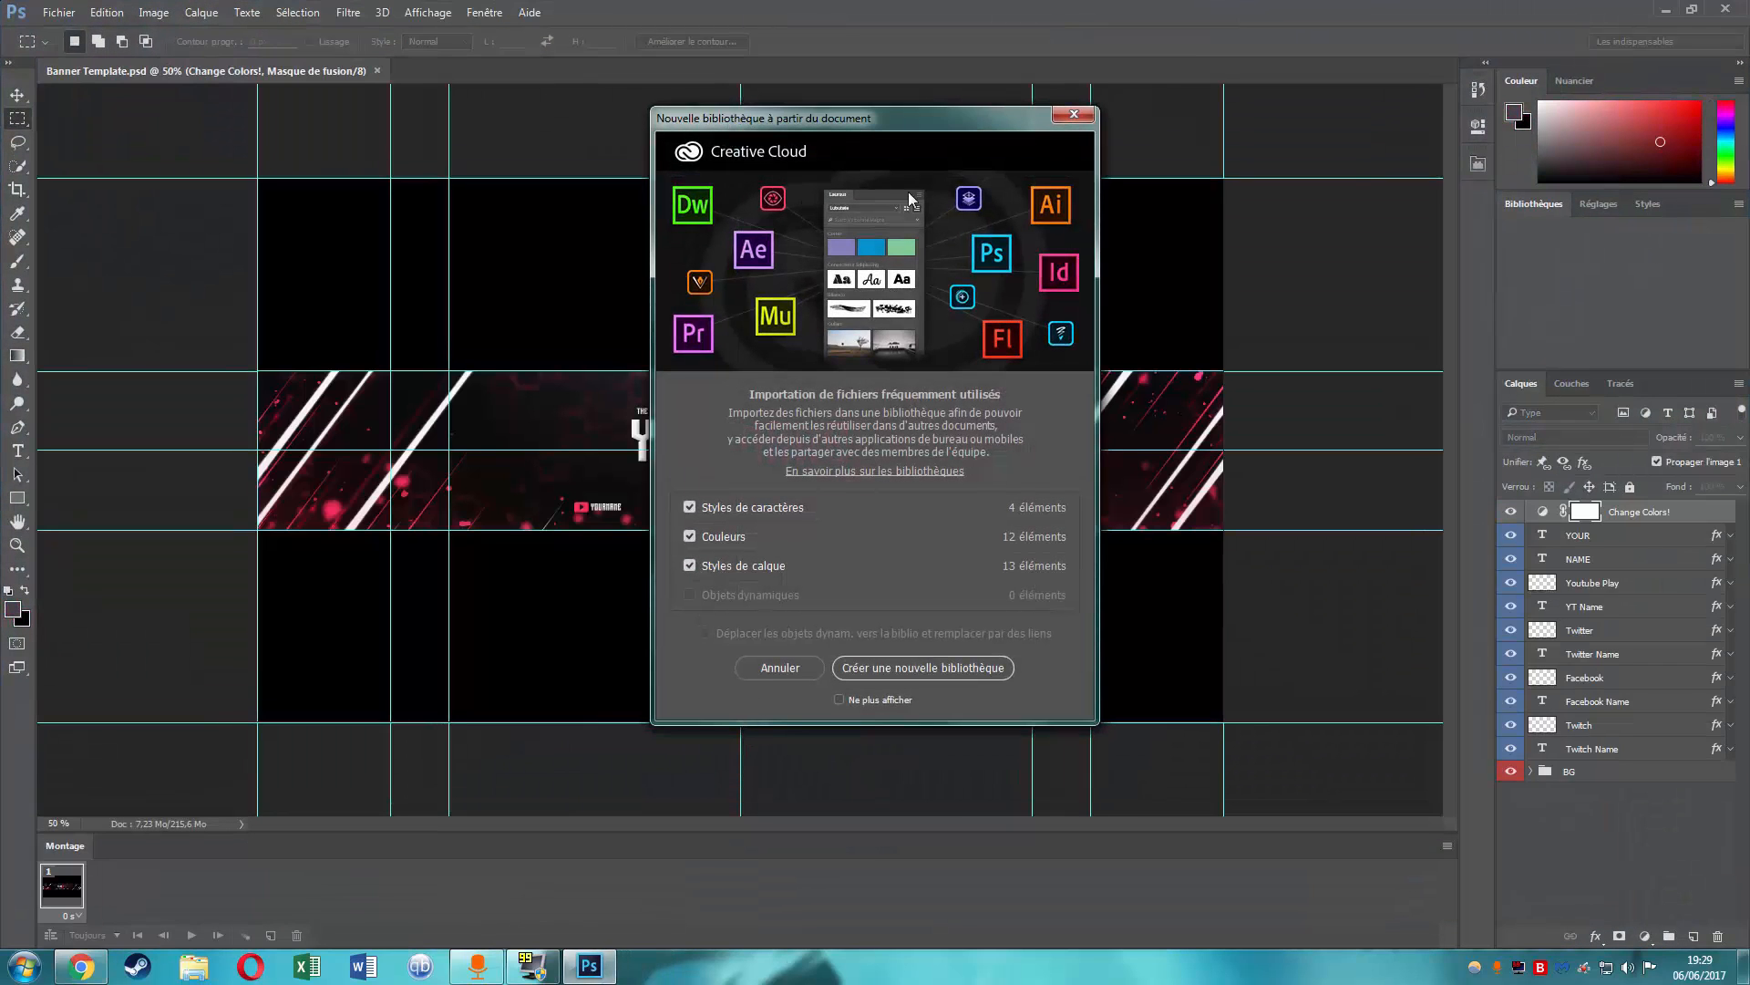
drag(937, 122, 702, 171)
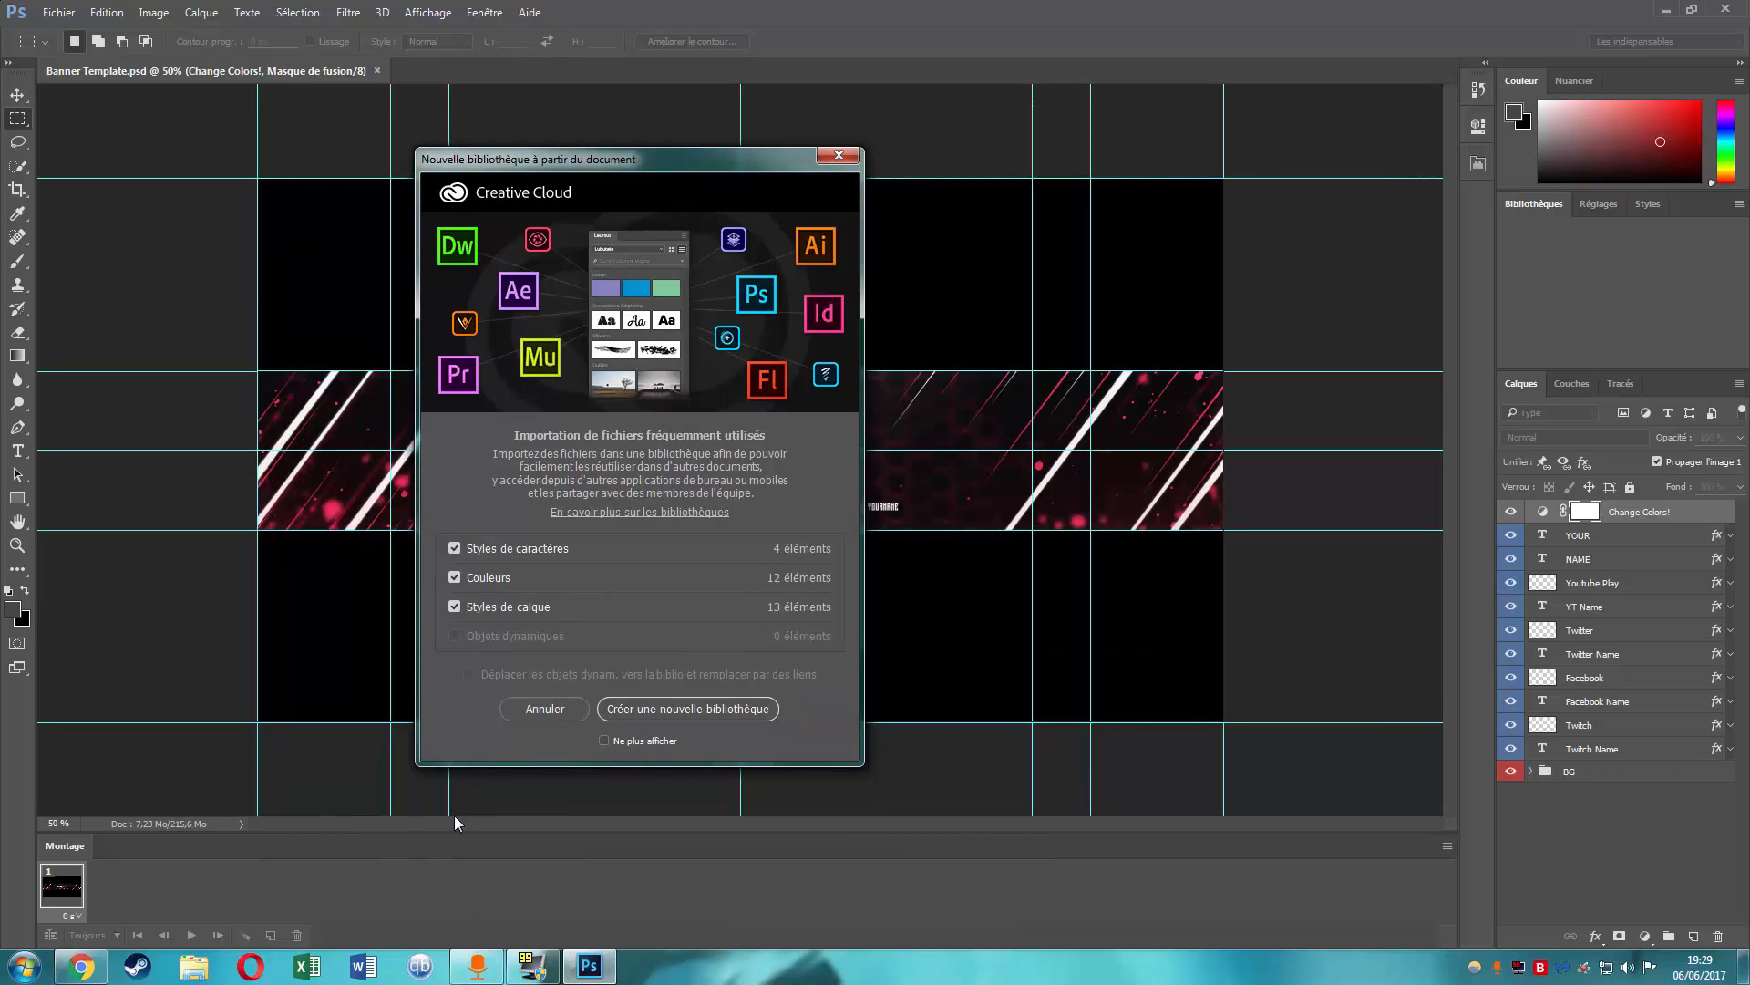
click(558, 708)
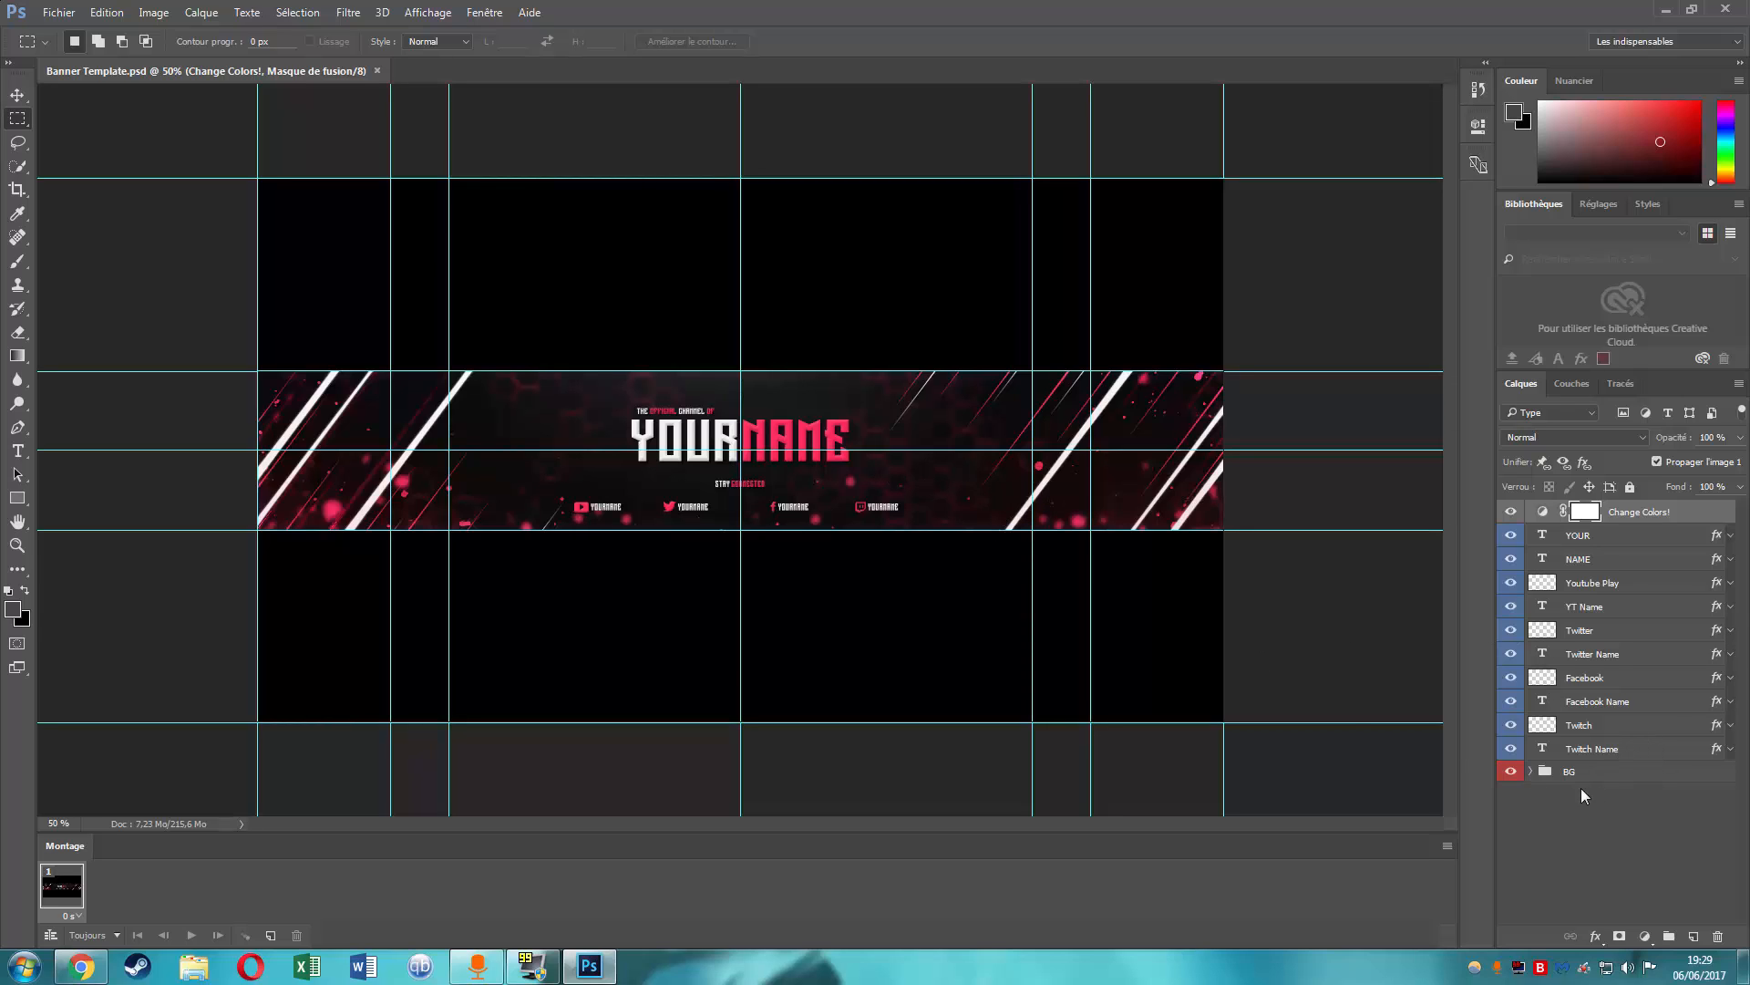
- Hide the Twitch icon layer and the Twitch Name text layer in the banner
click(1511, 724)
click(1512, 749)
- Switch to Fraps to view its movie capture settings and minimize its window
click(1518, 969)
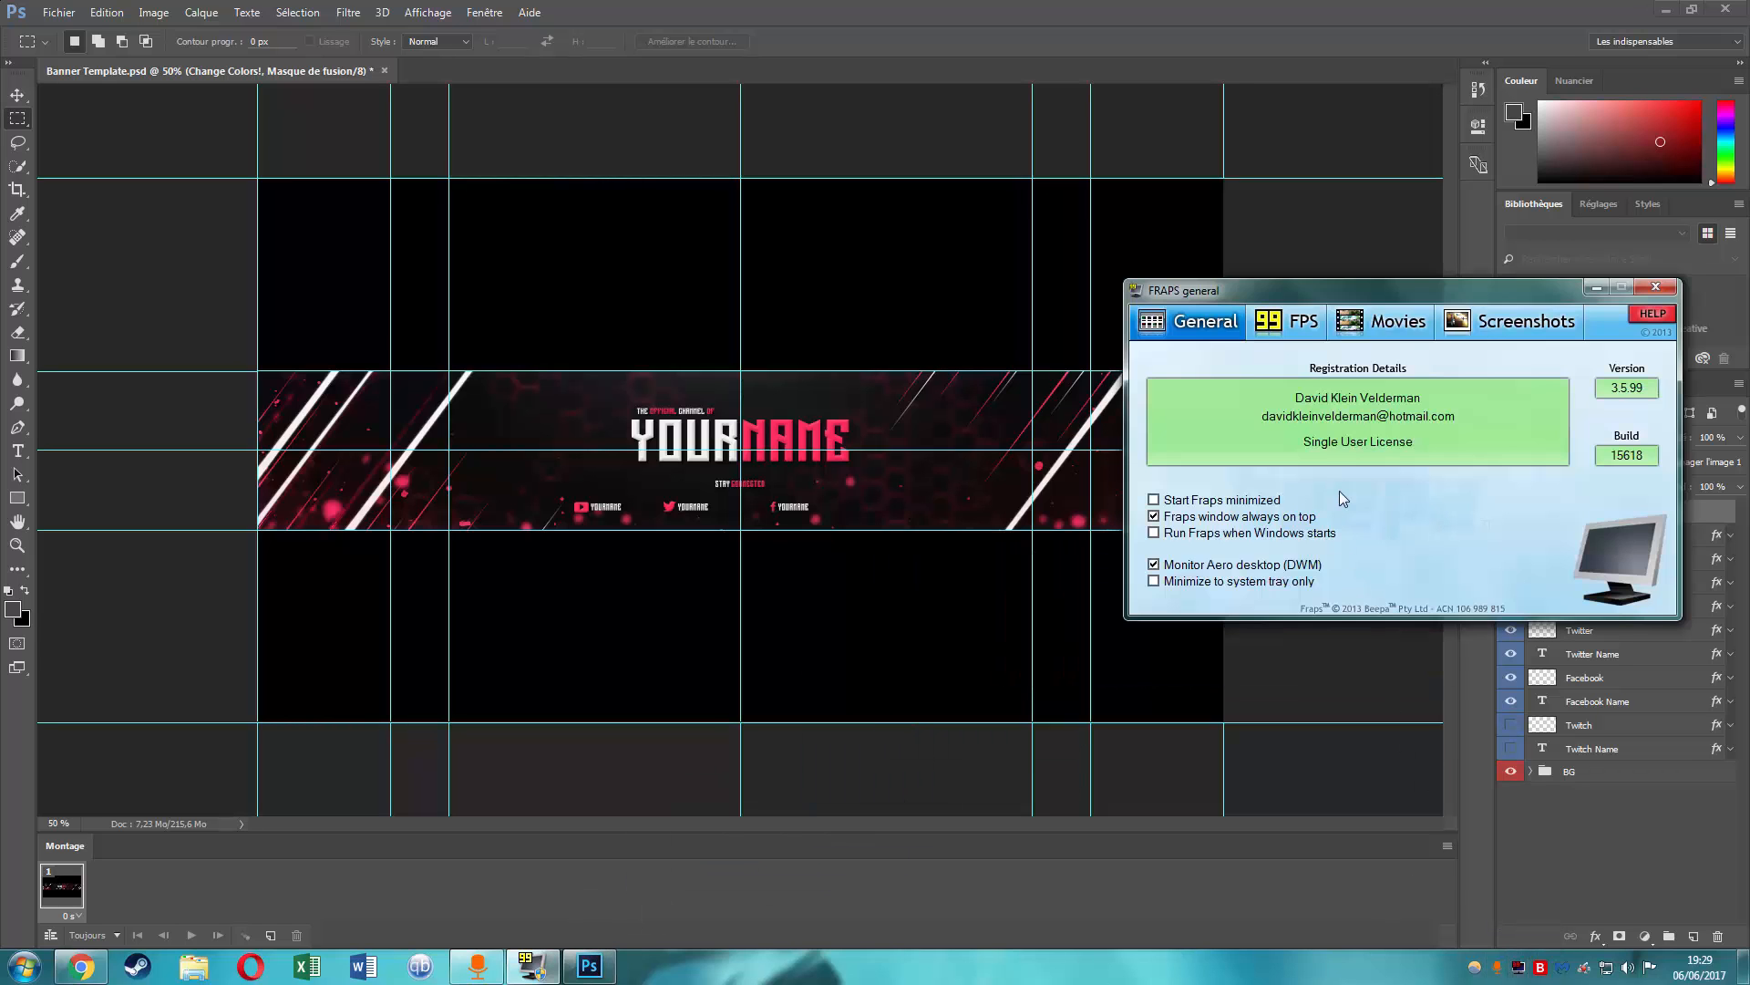
click(1413, 318)
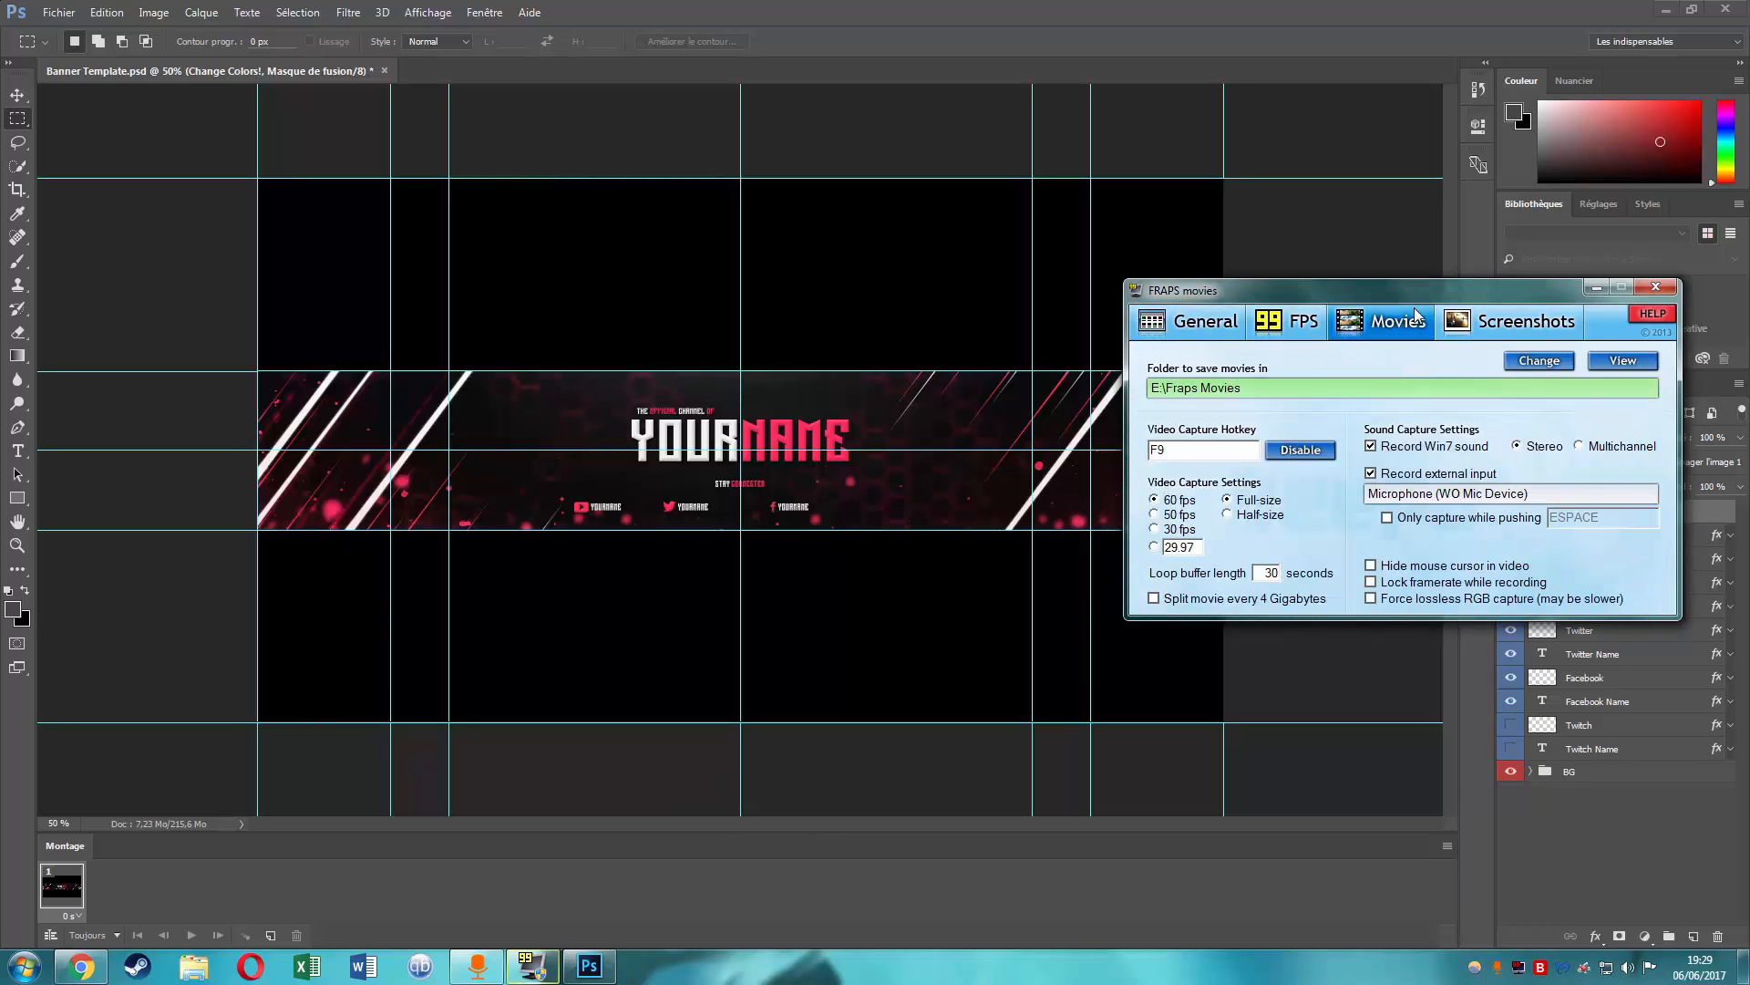
click(1597, 288)
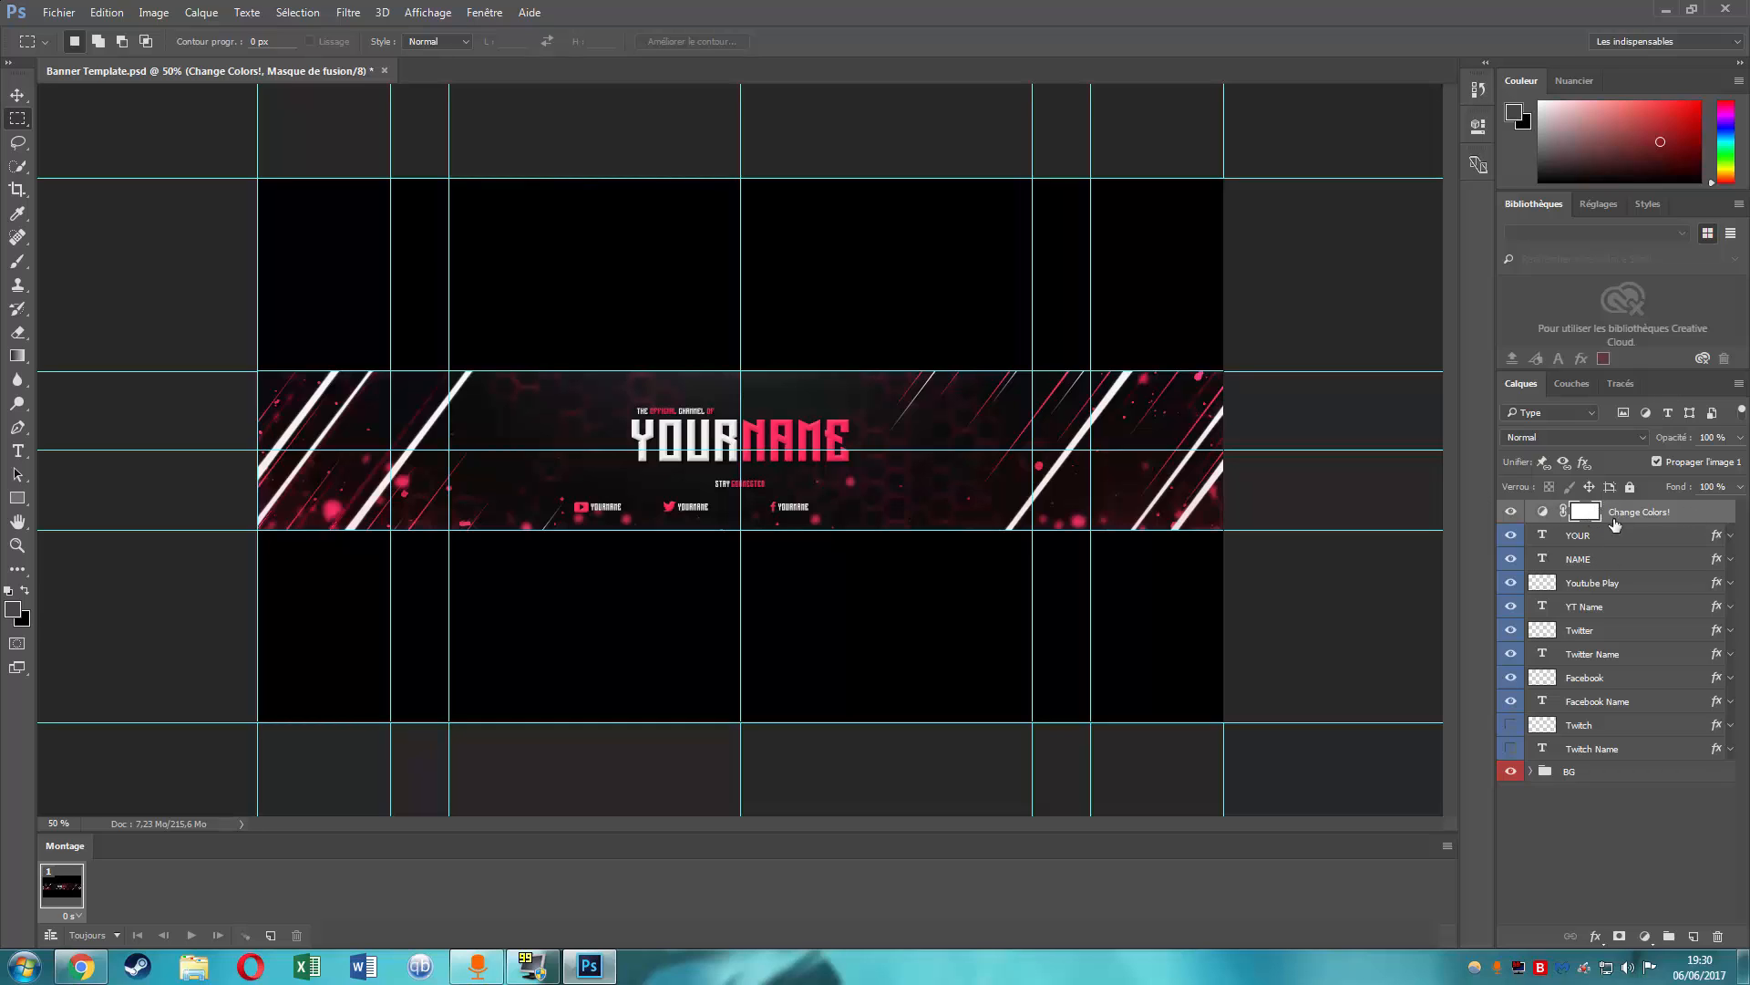
- View the mask properties of the Change Colors! adjustment layer and close them again
double_click(1588, 513)
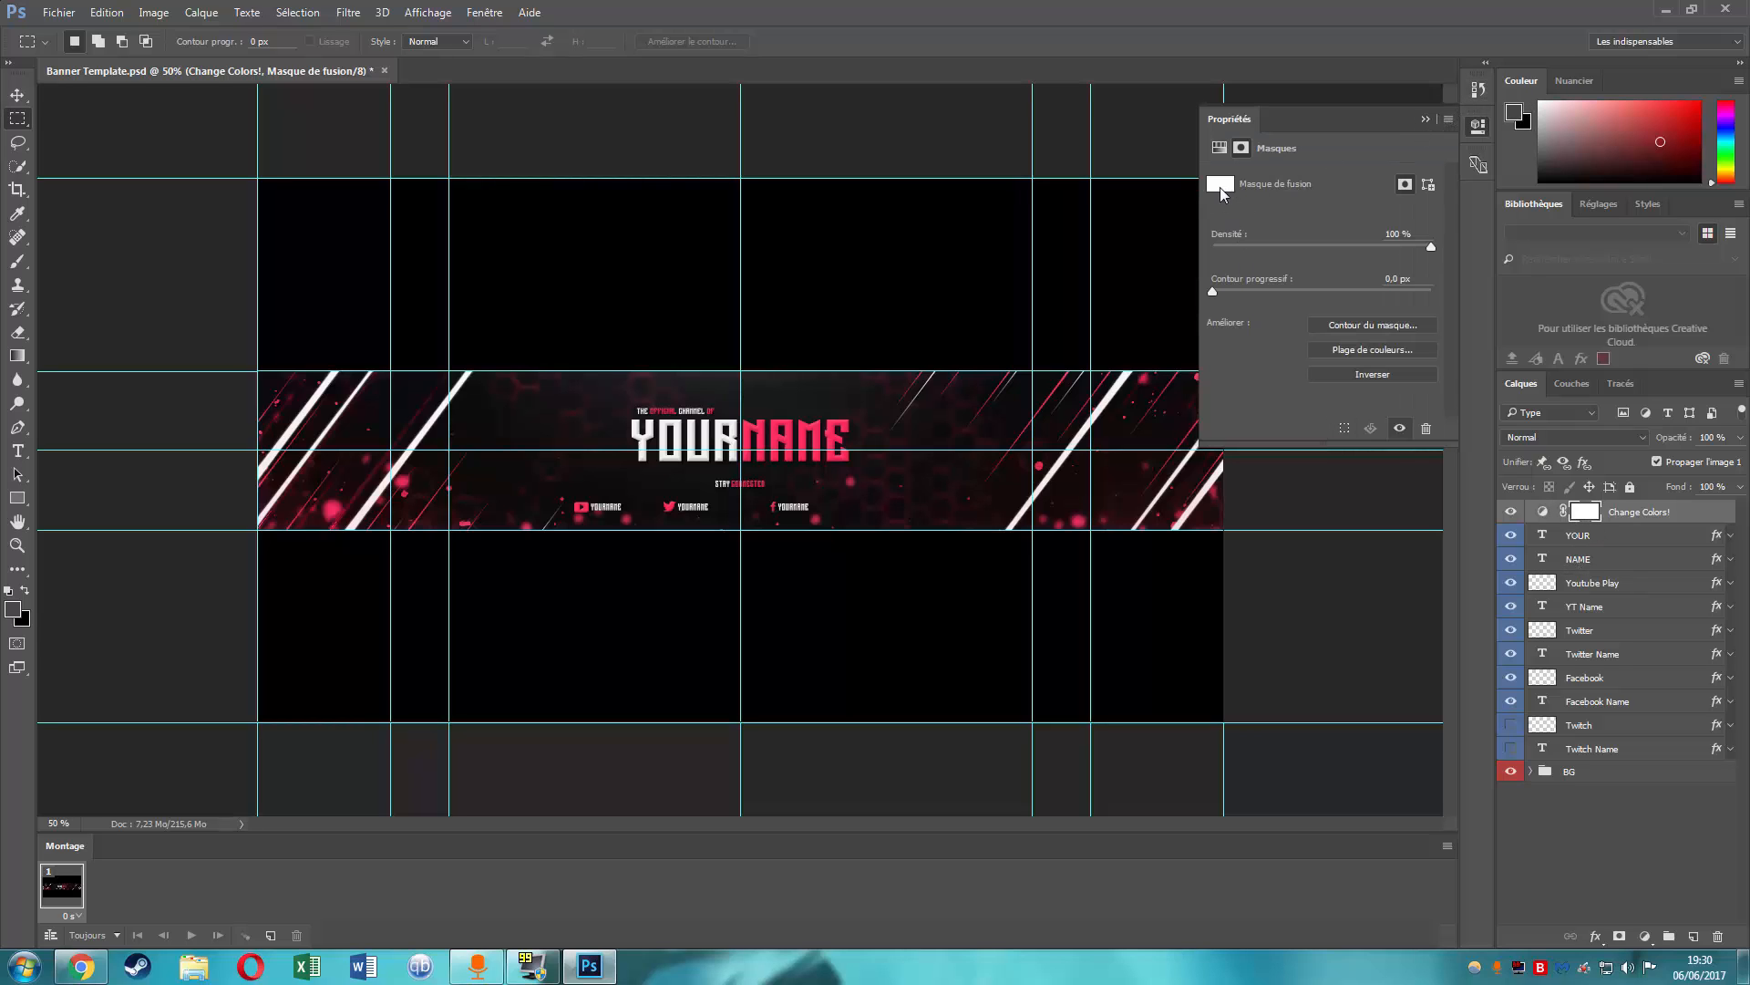
click(1424, 120)
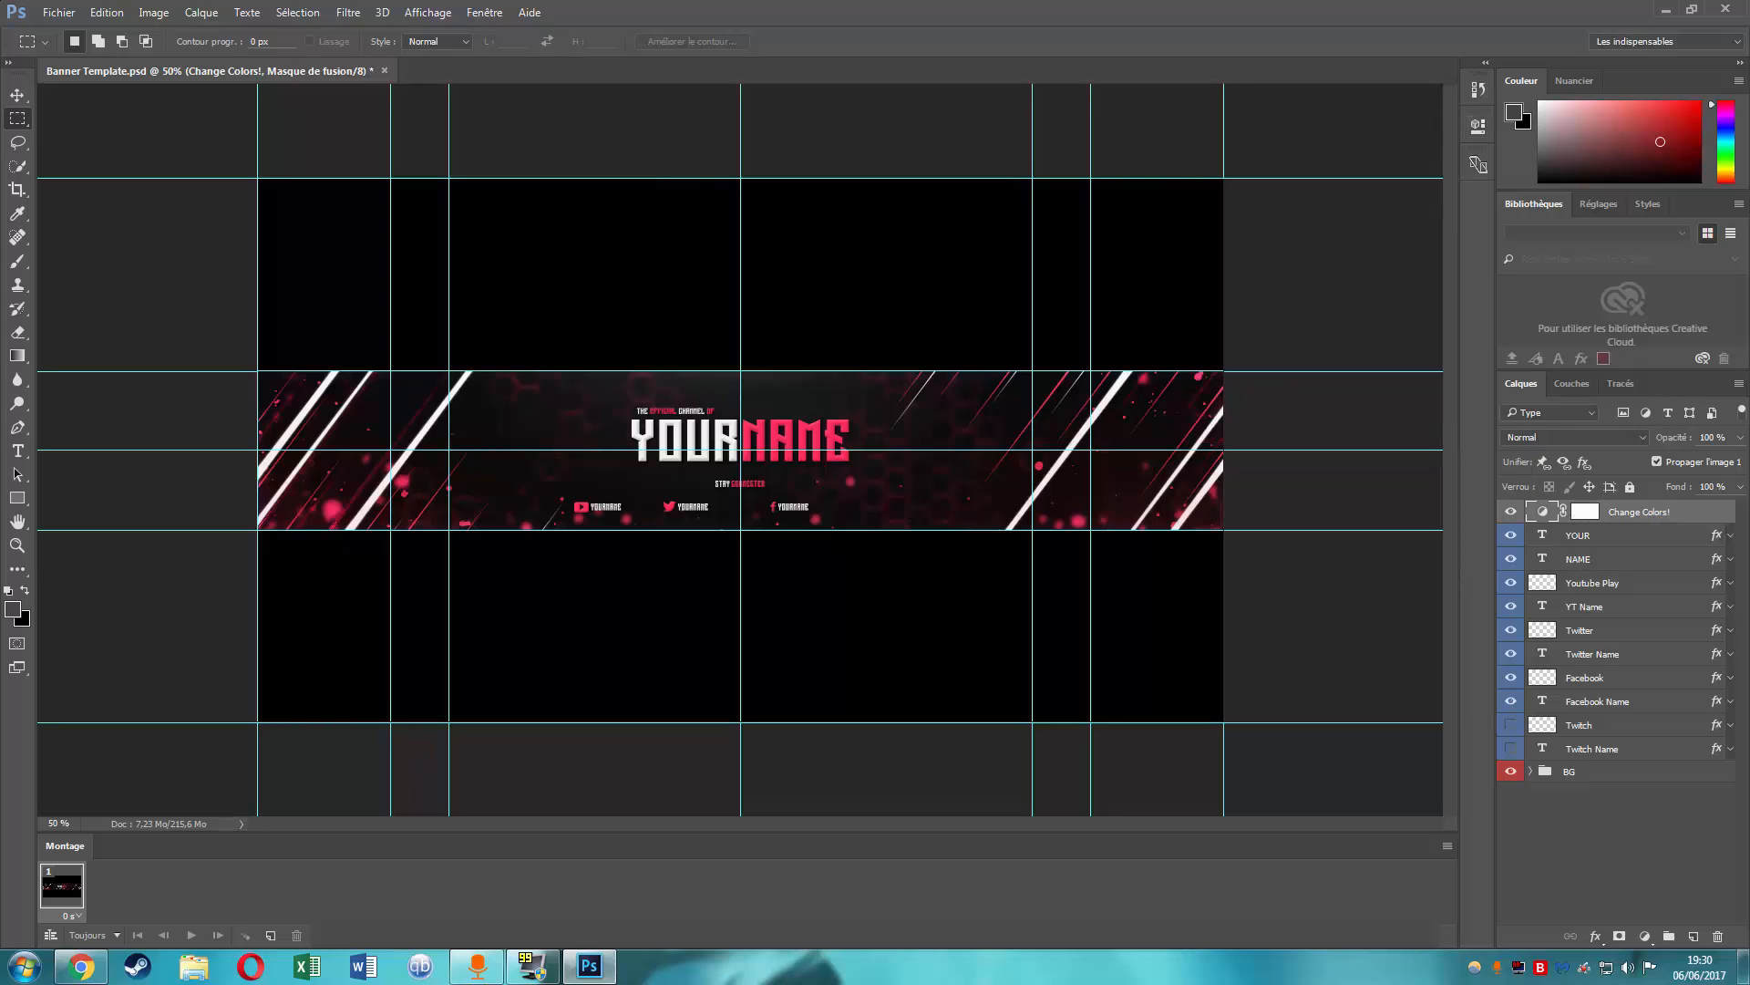
double_click(1585, 512)
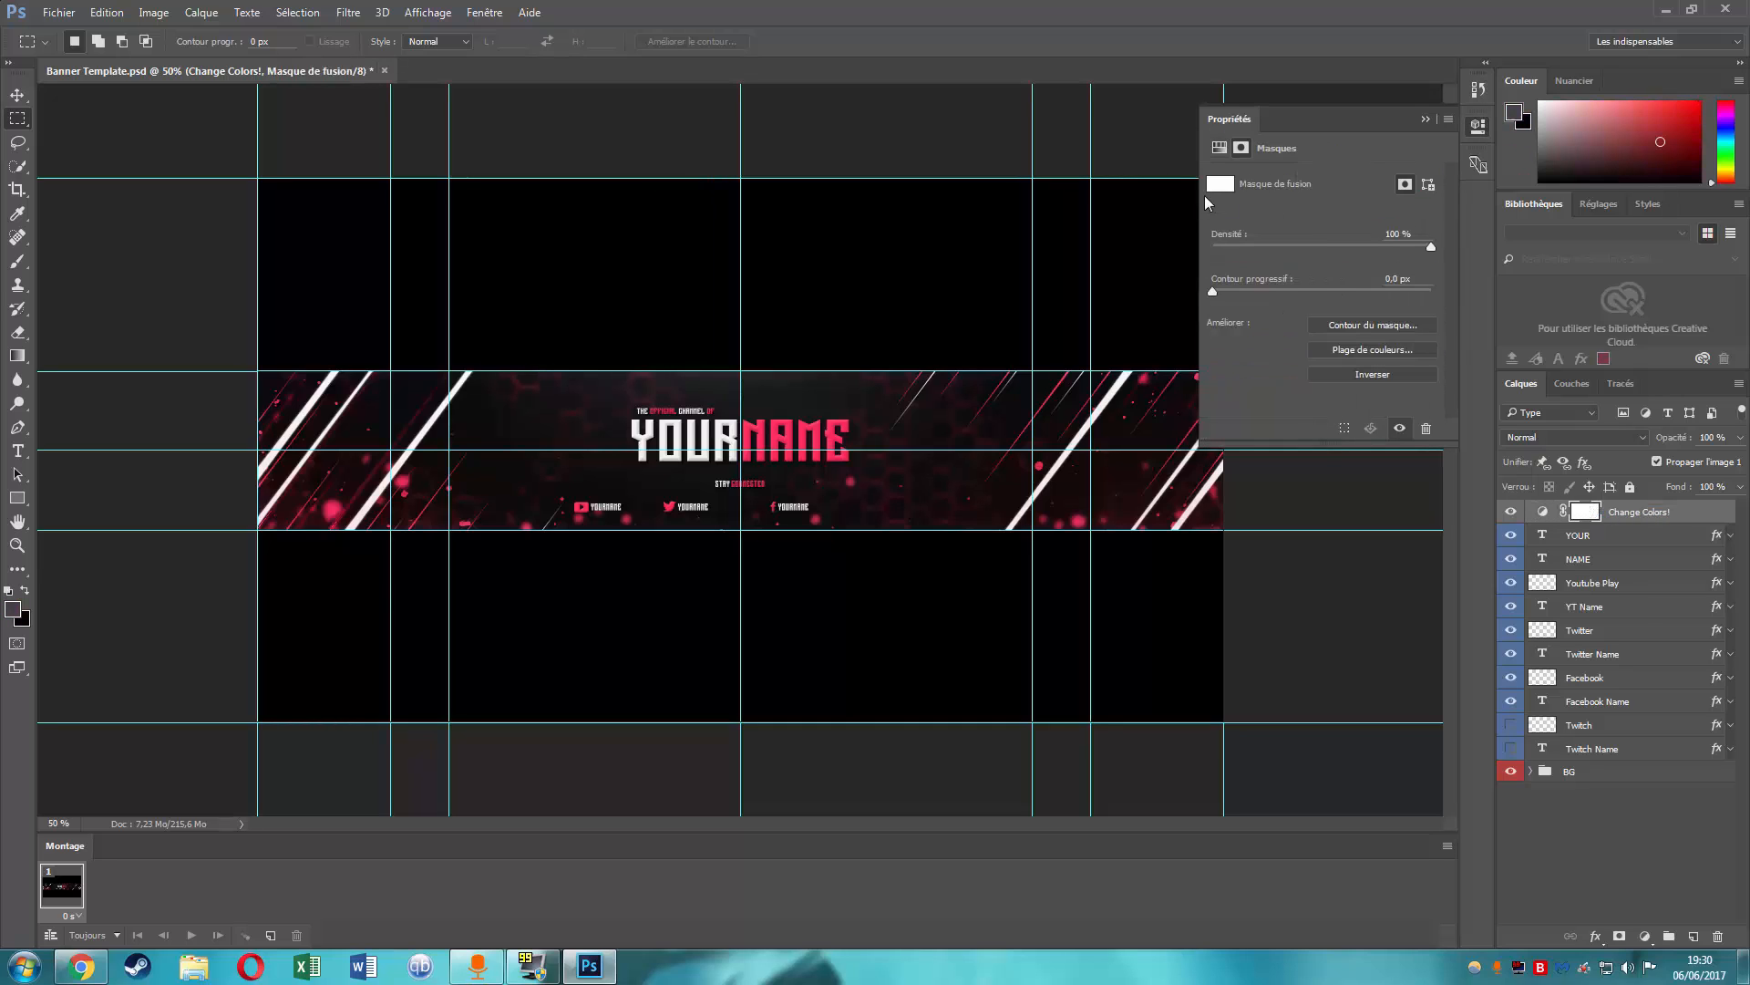
click(1429, 121)
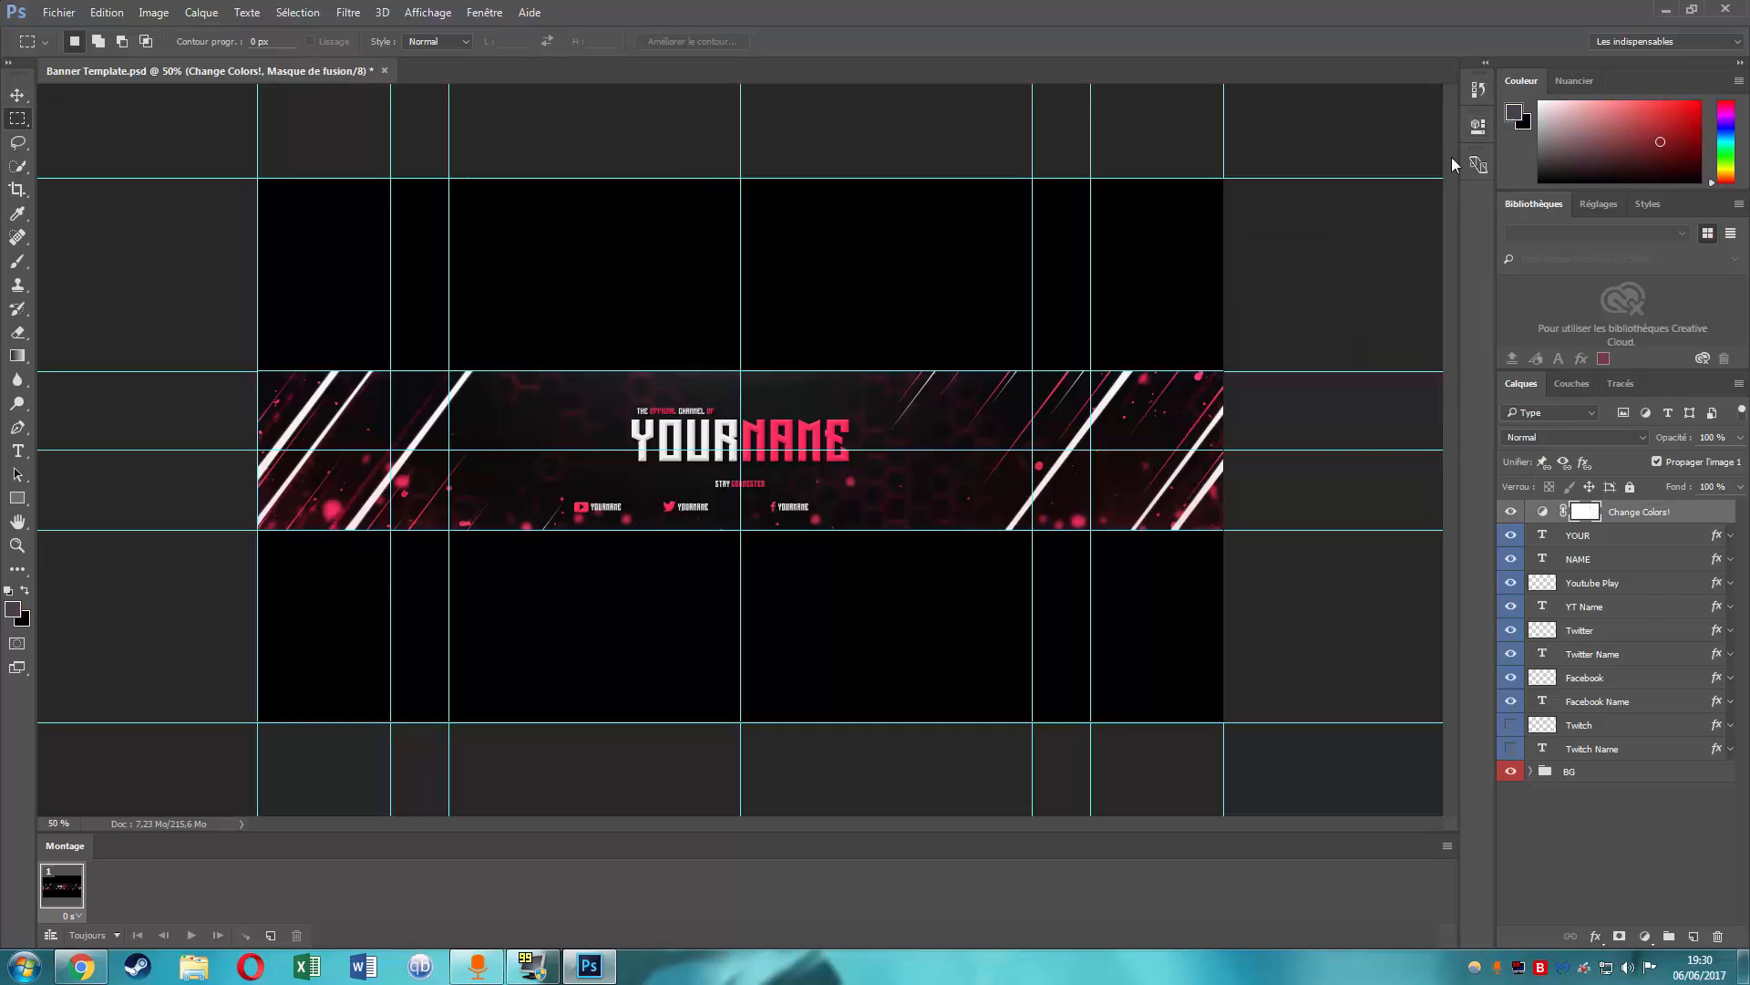
- Replace the banner's white title text YOUR with STAR
double_click(1544, 535)
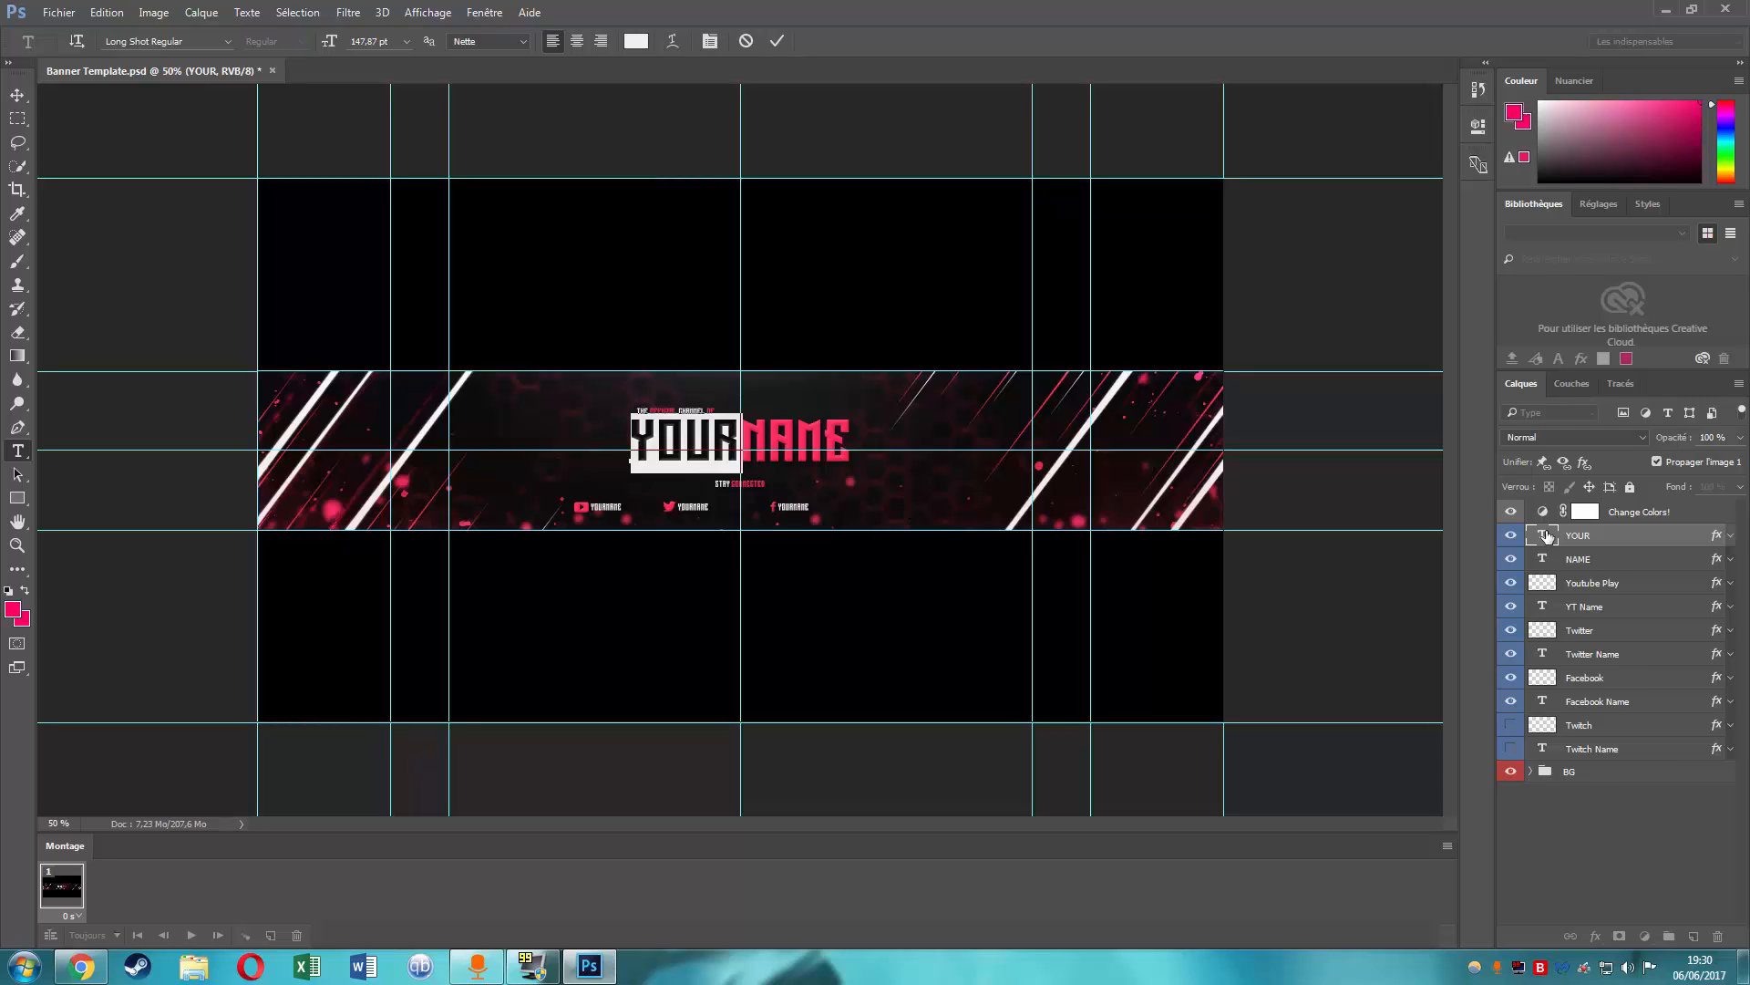
text(B)
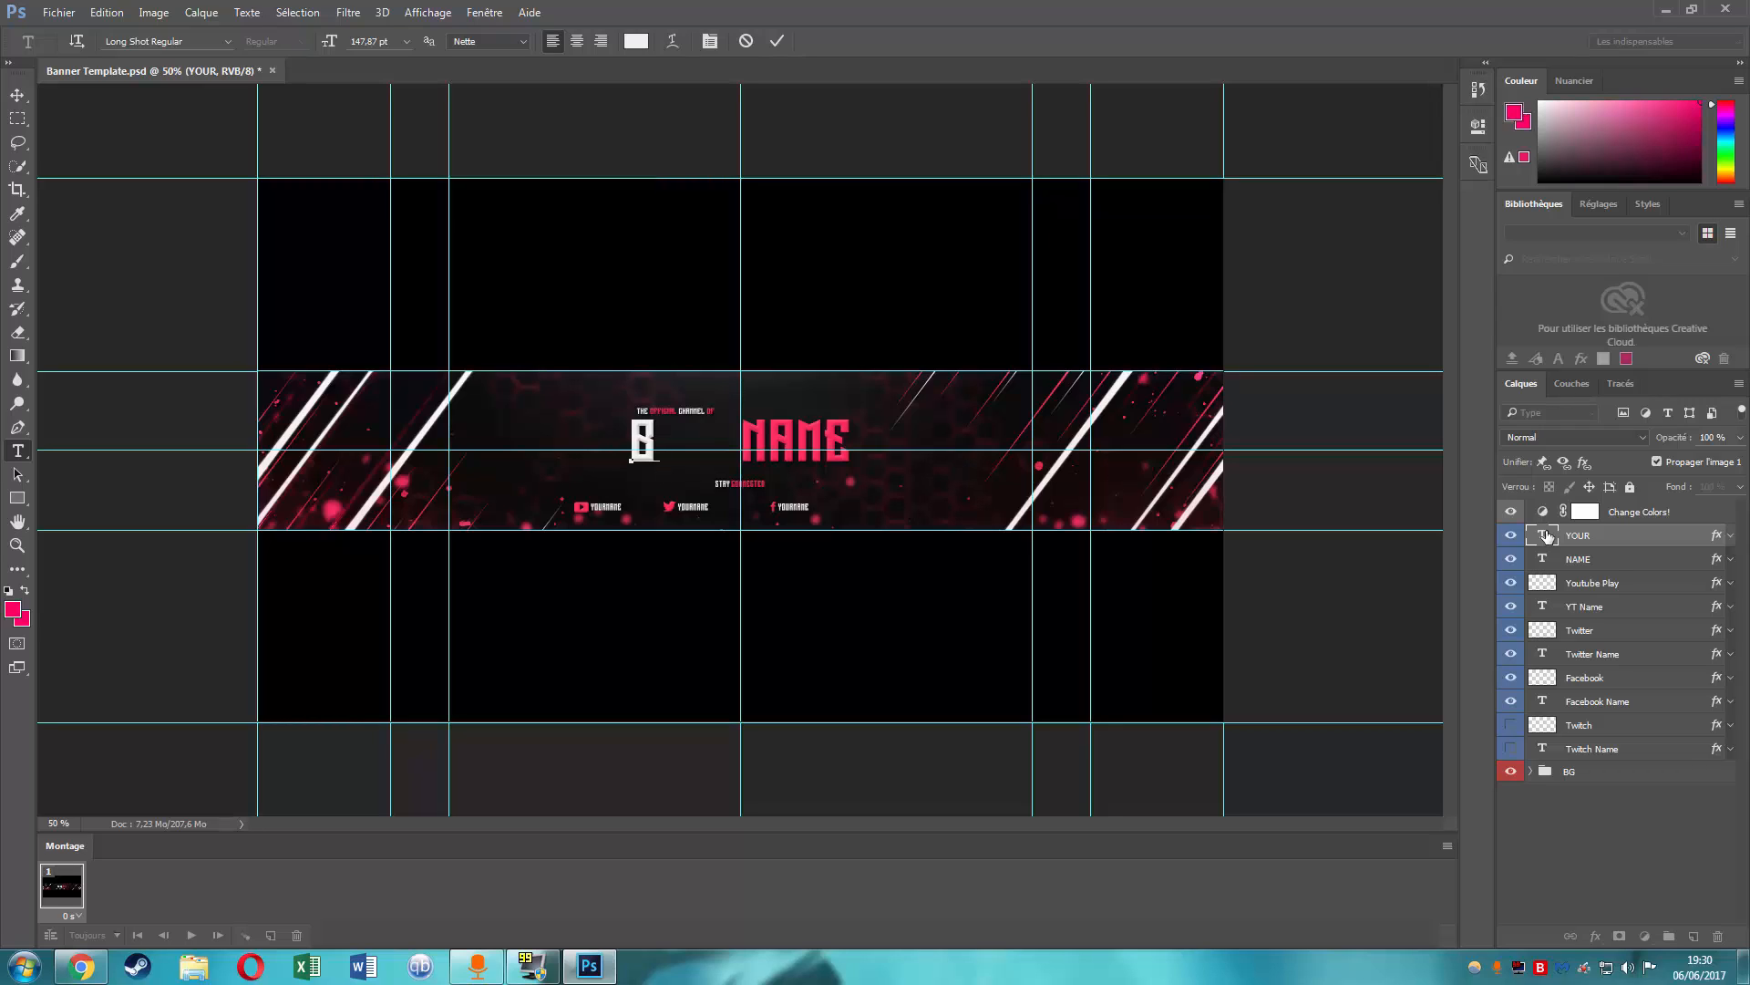
key(BackSpace)
text(STAR)
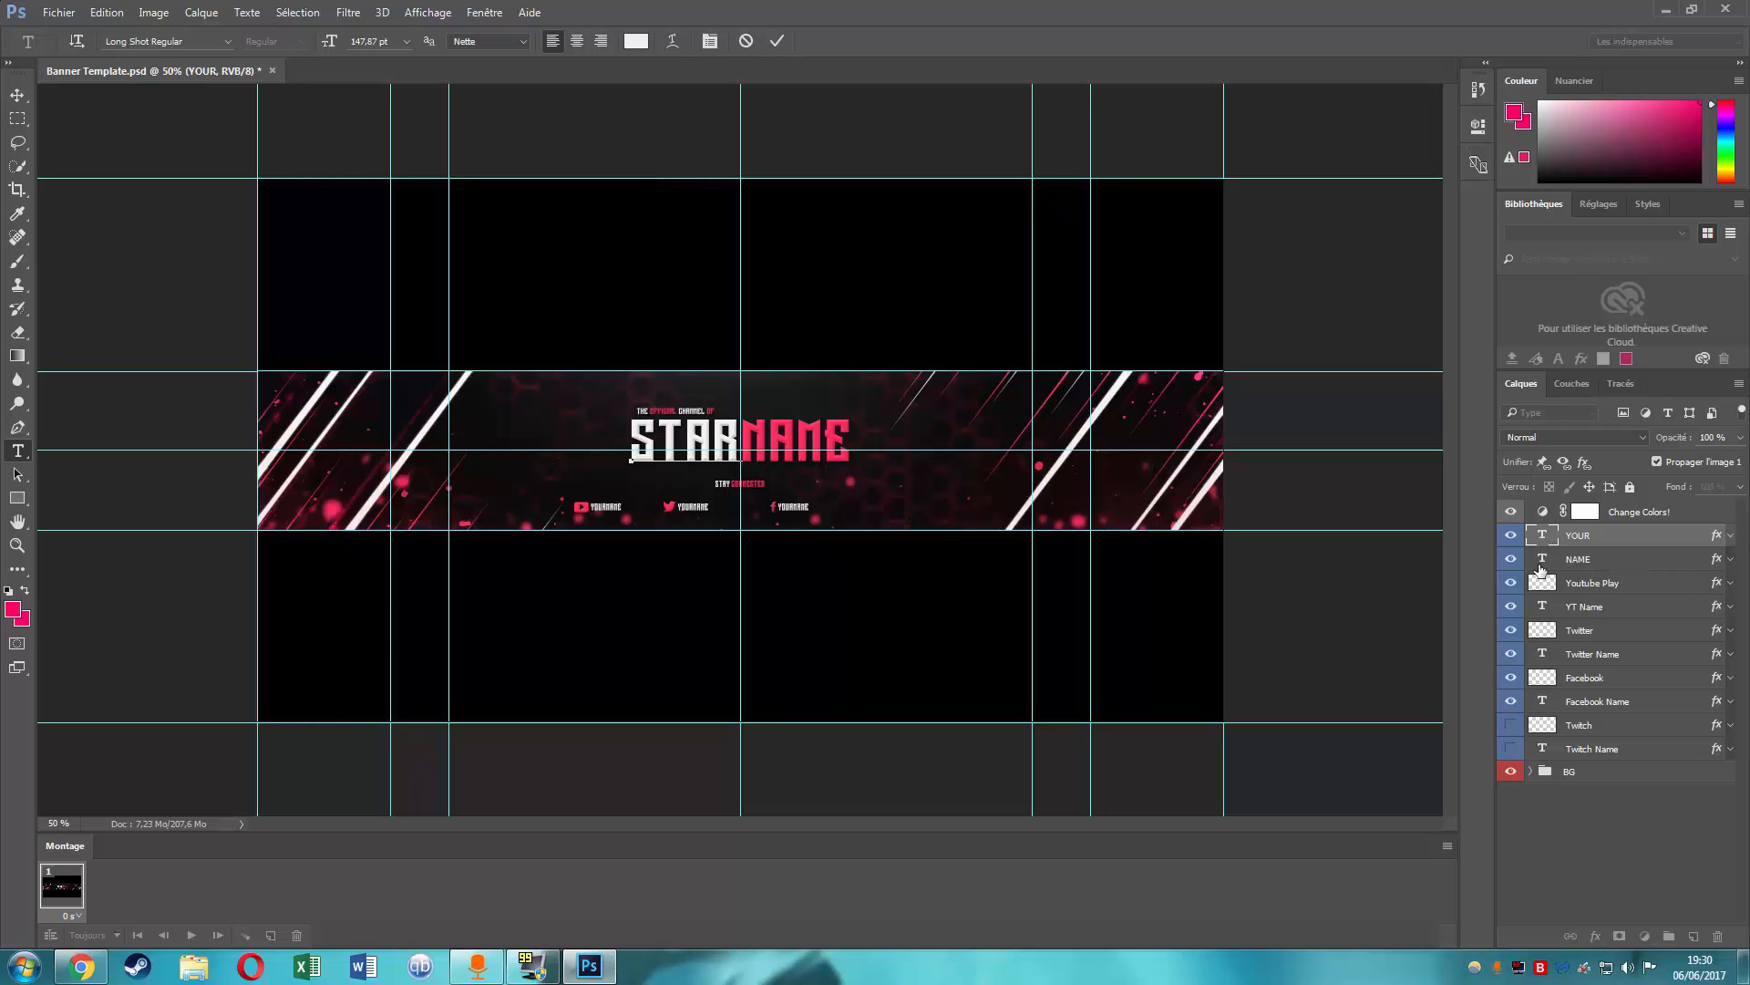
- Replace the red title text NAME with WARS, adding a leading space to separate it from STAR
double_click(1540, 561)
text(WA)
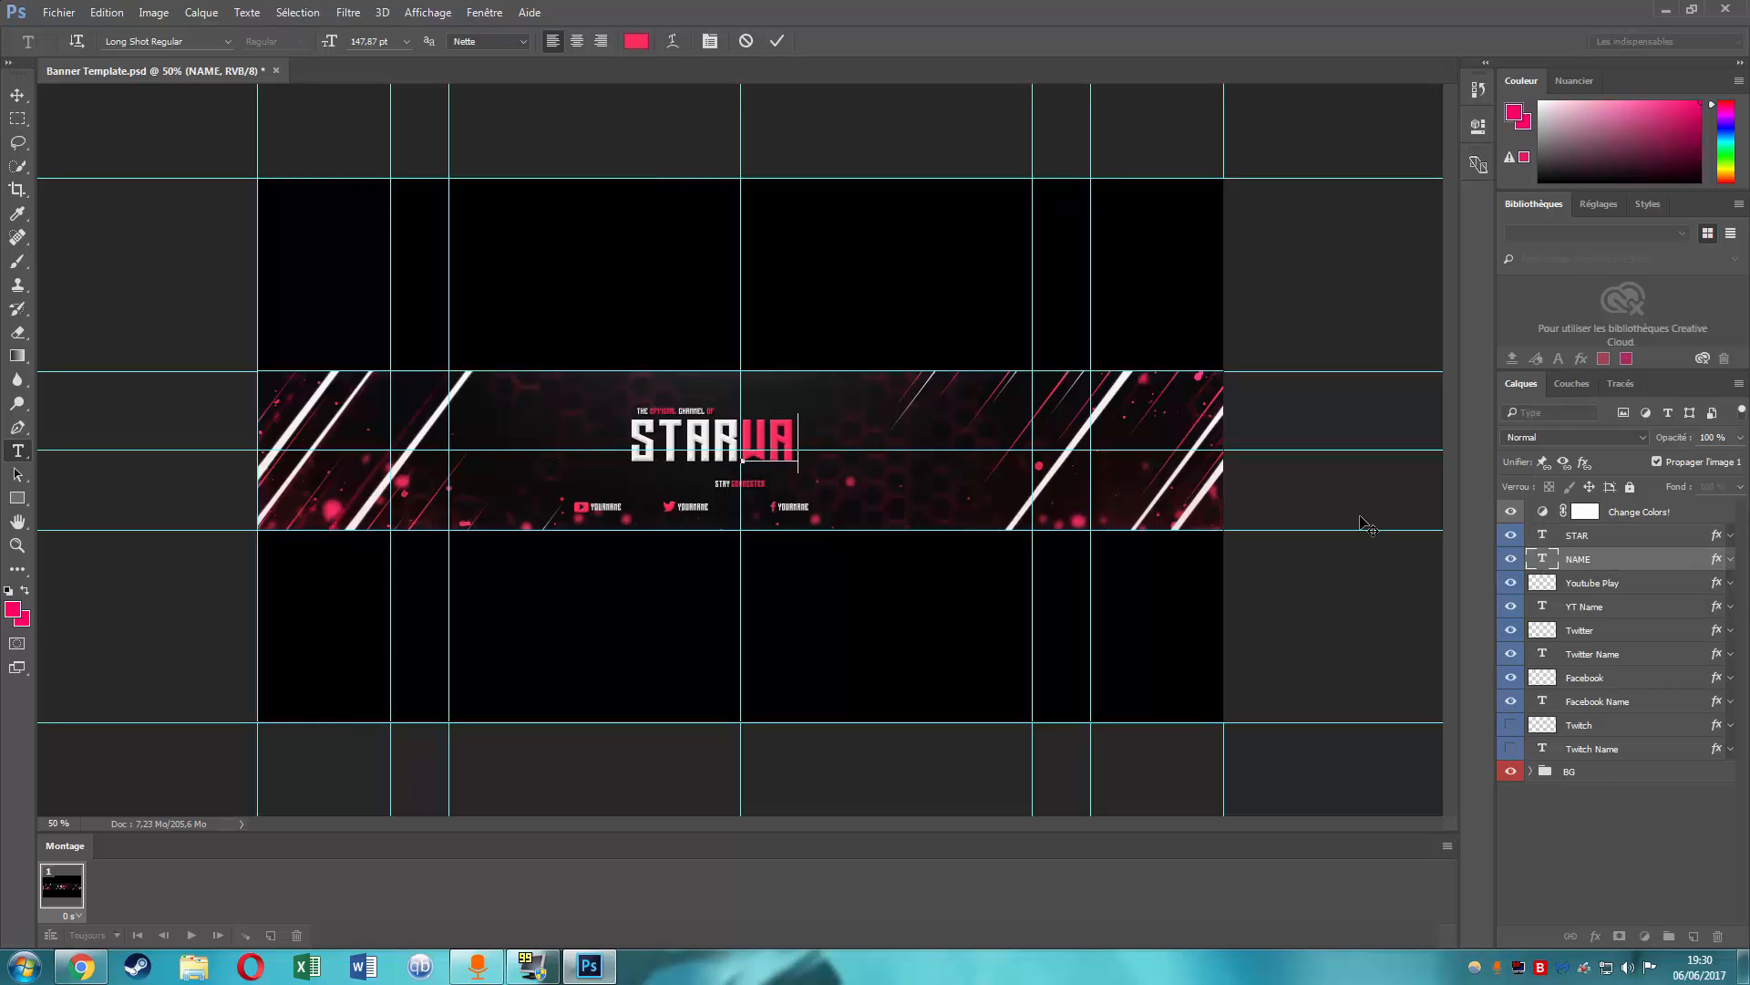
text(RS)
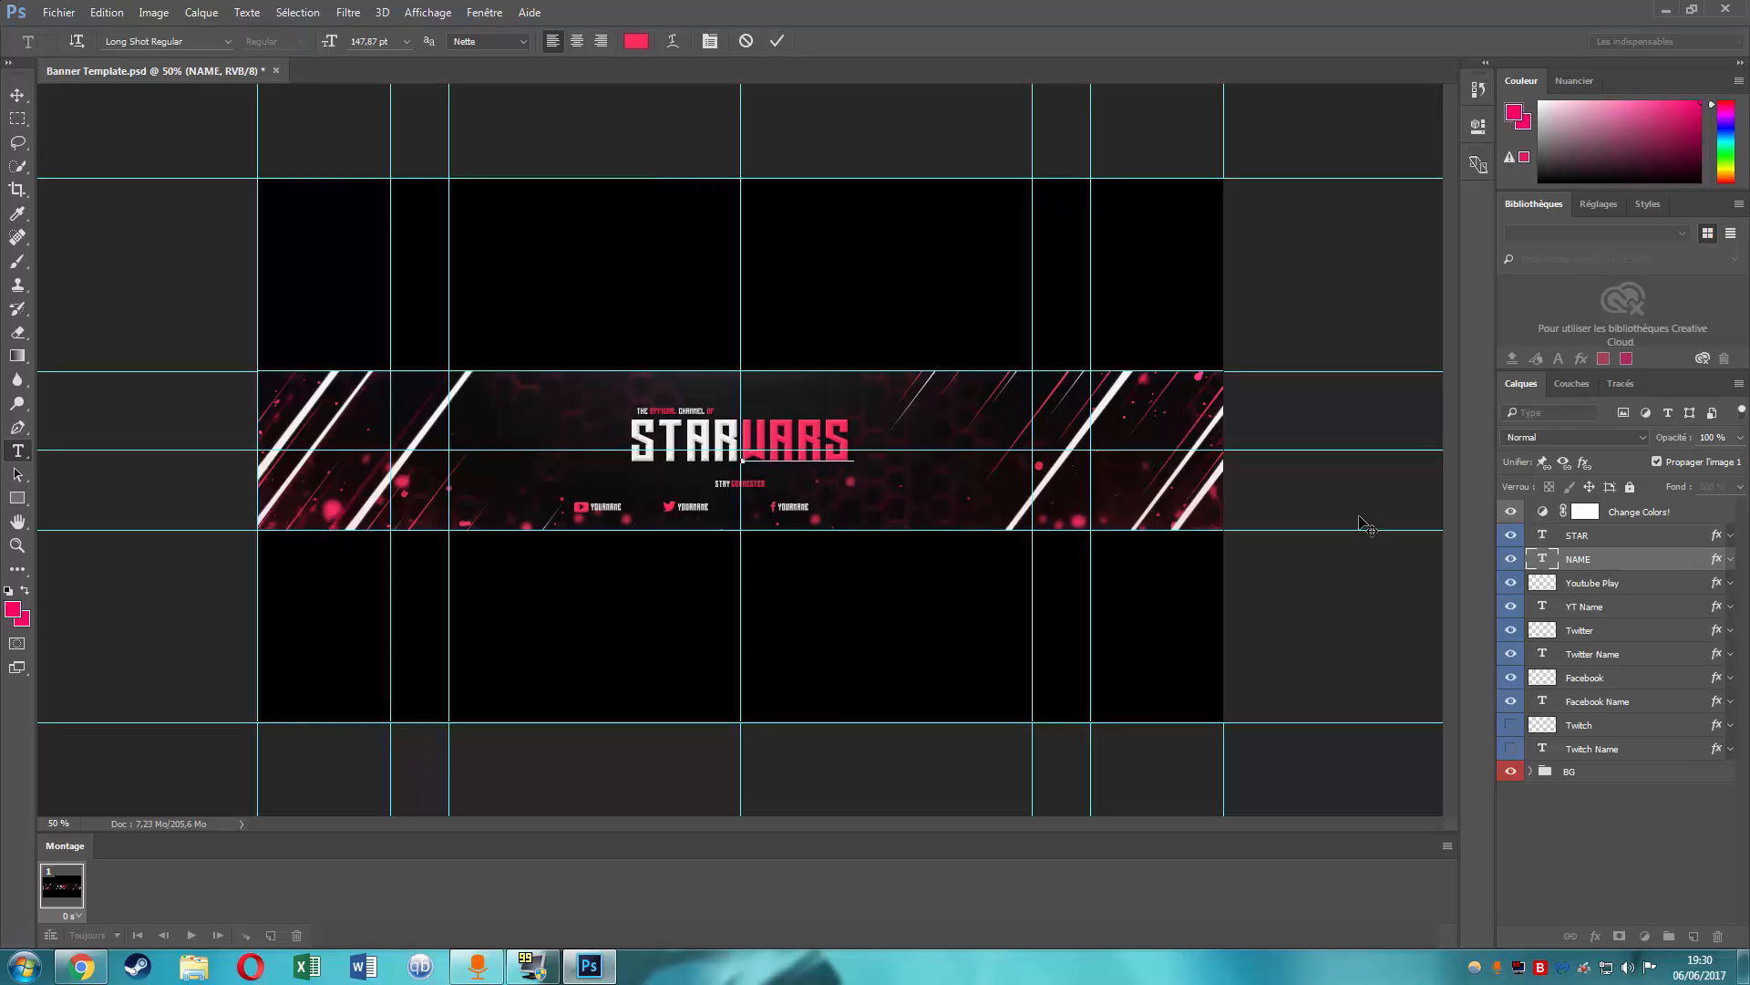
double_click(1555, 565)
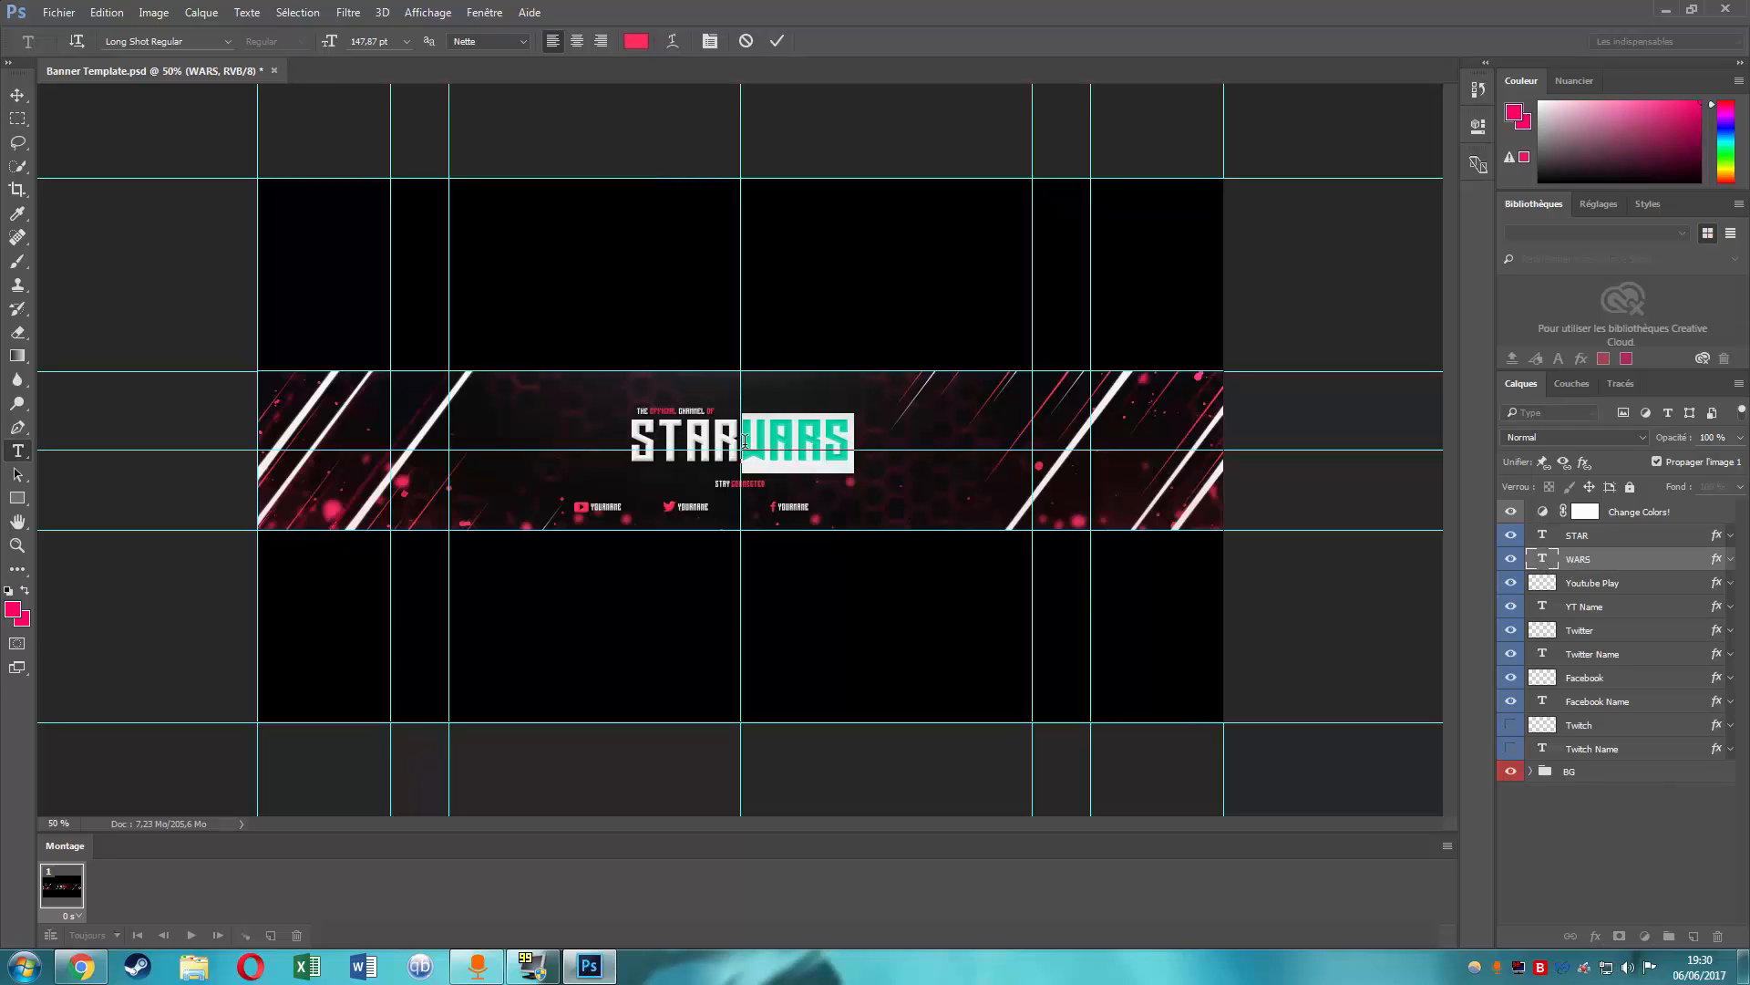
click(745, 442)
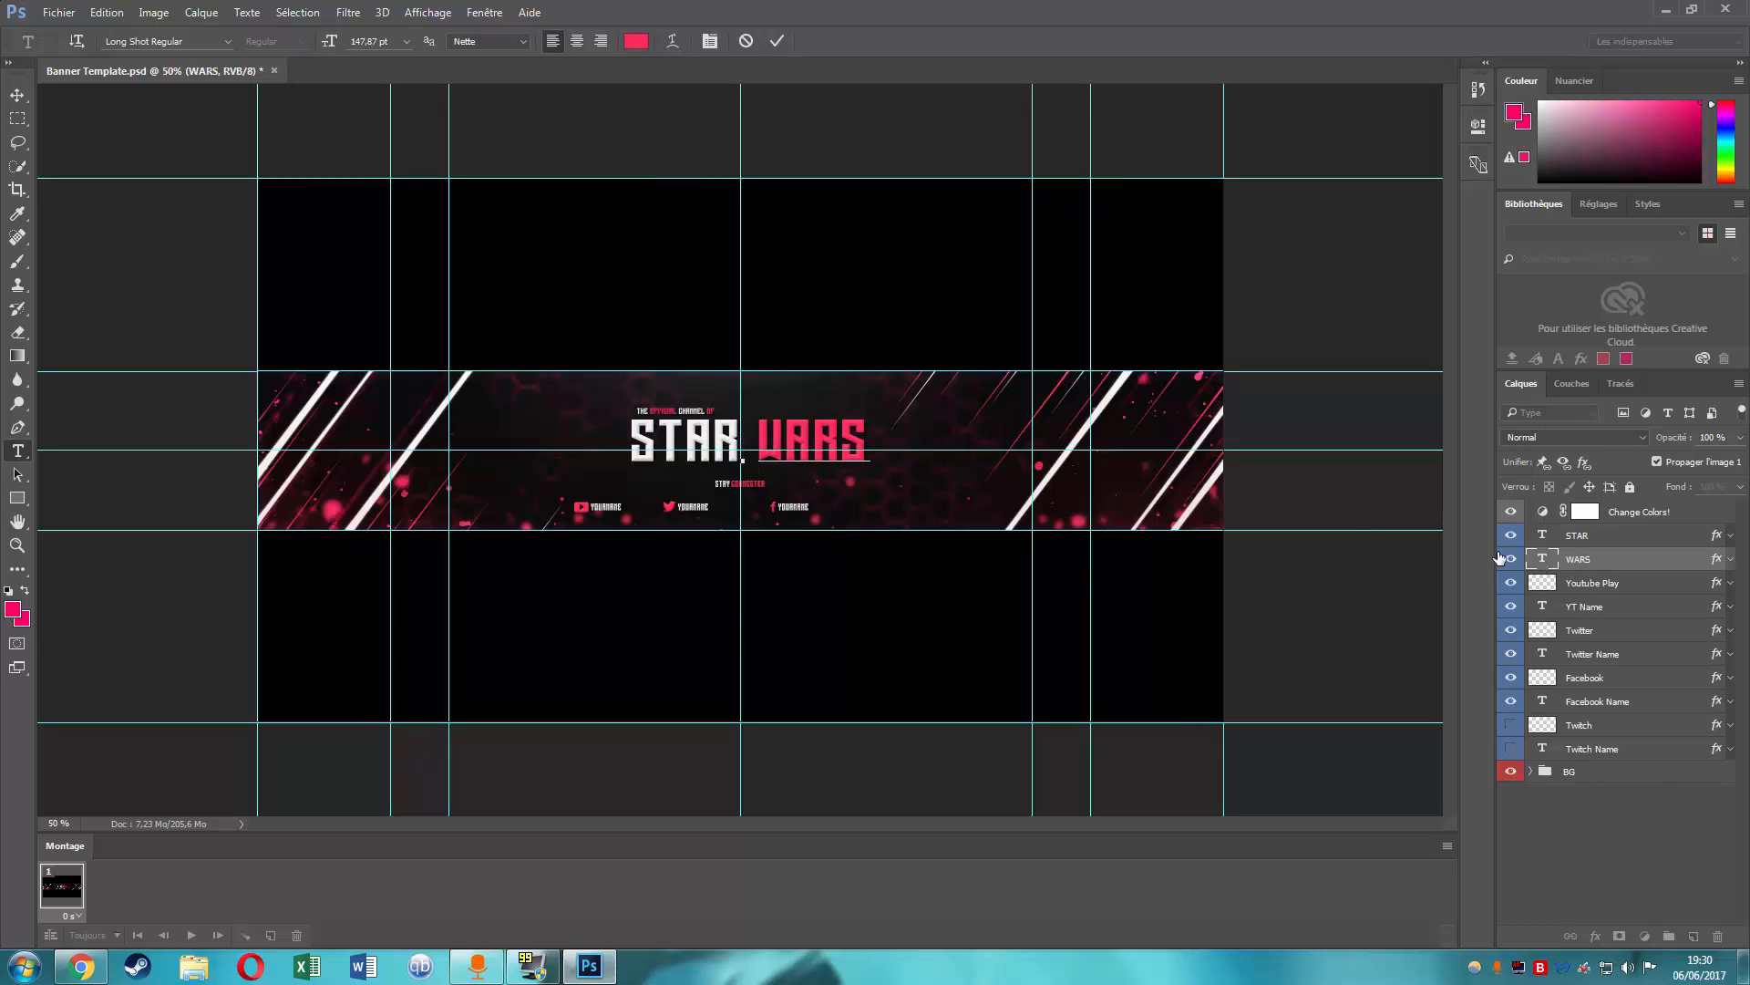
click(1595, 585)
key(m)
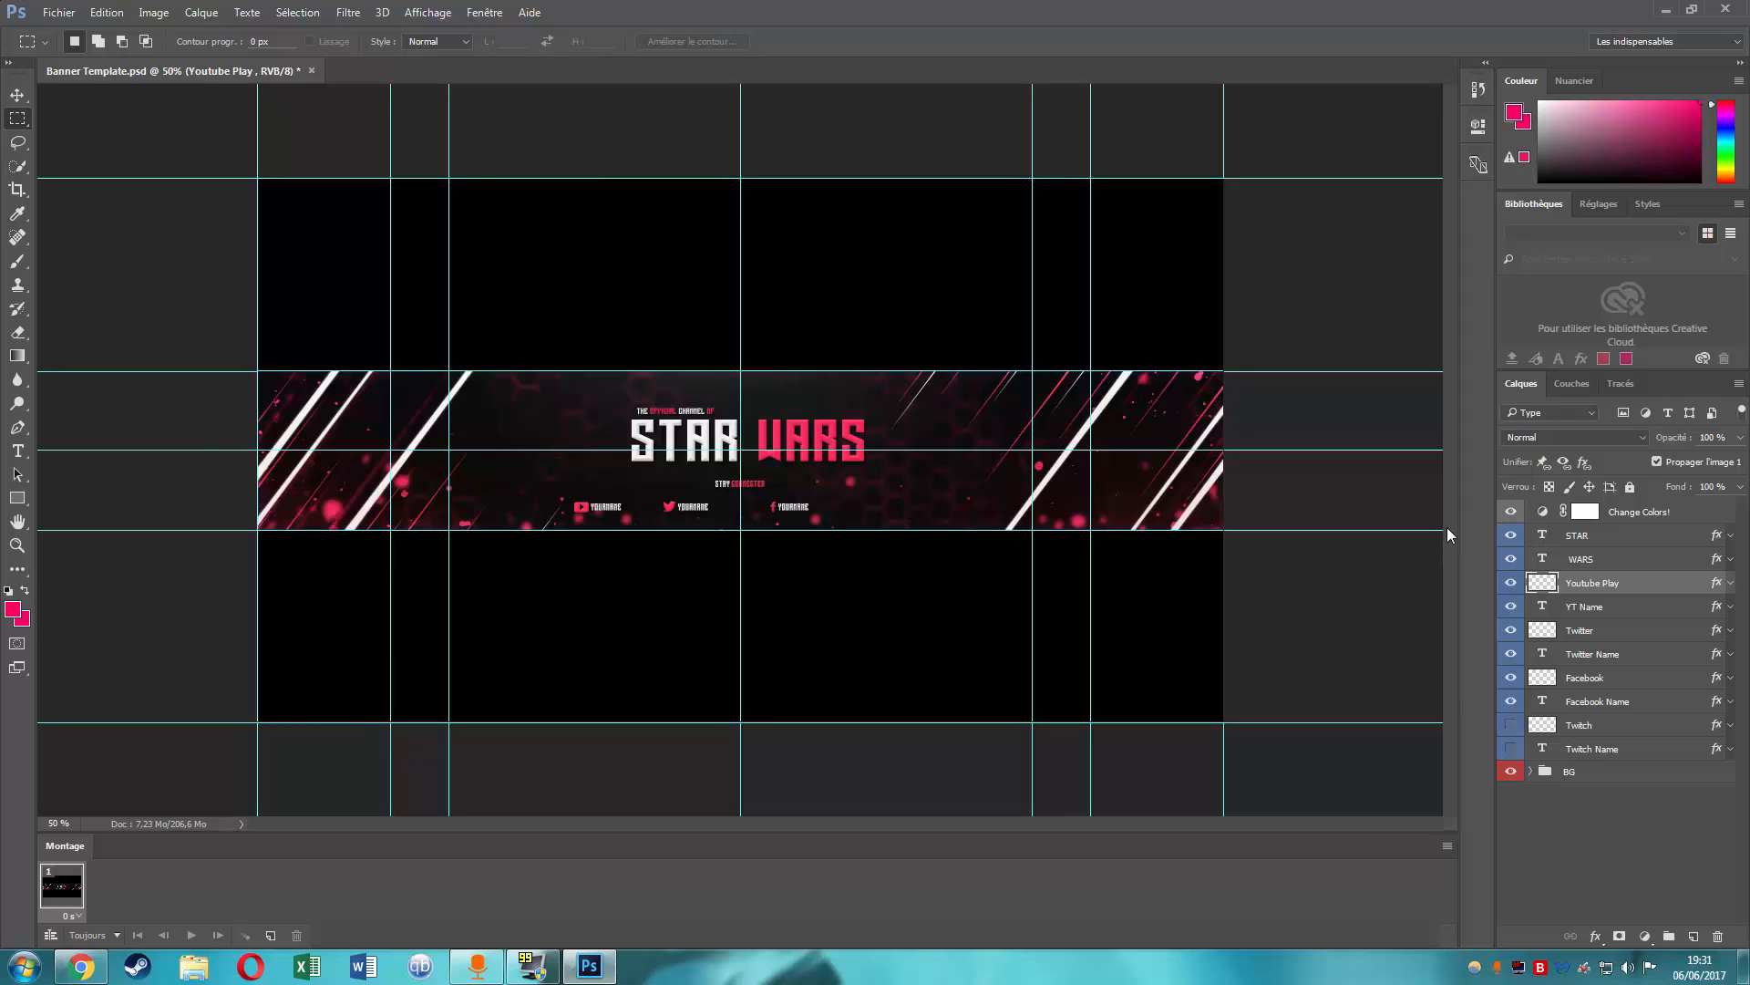
click(1574, 536)
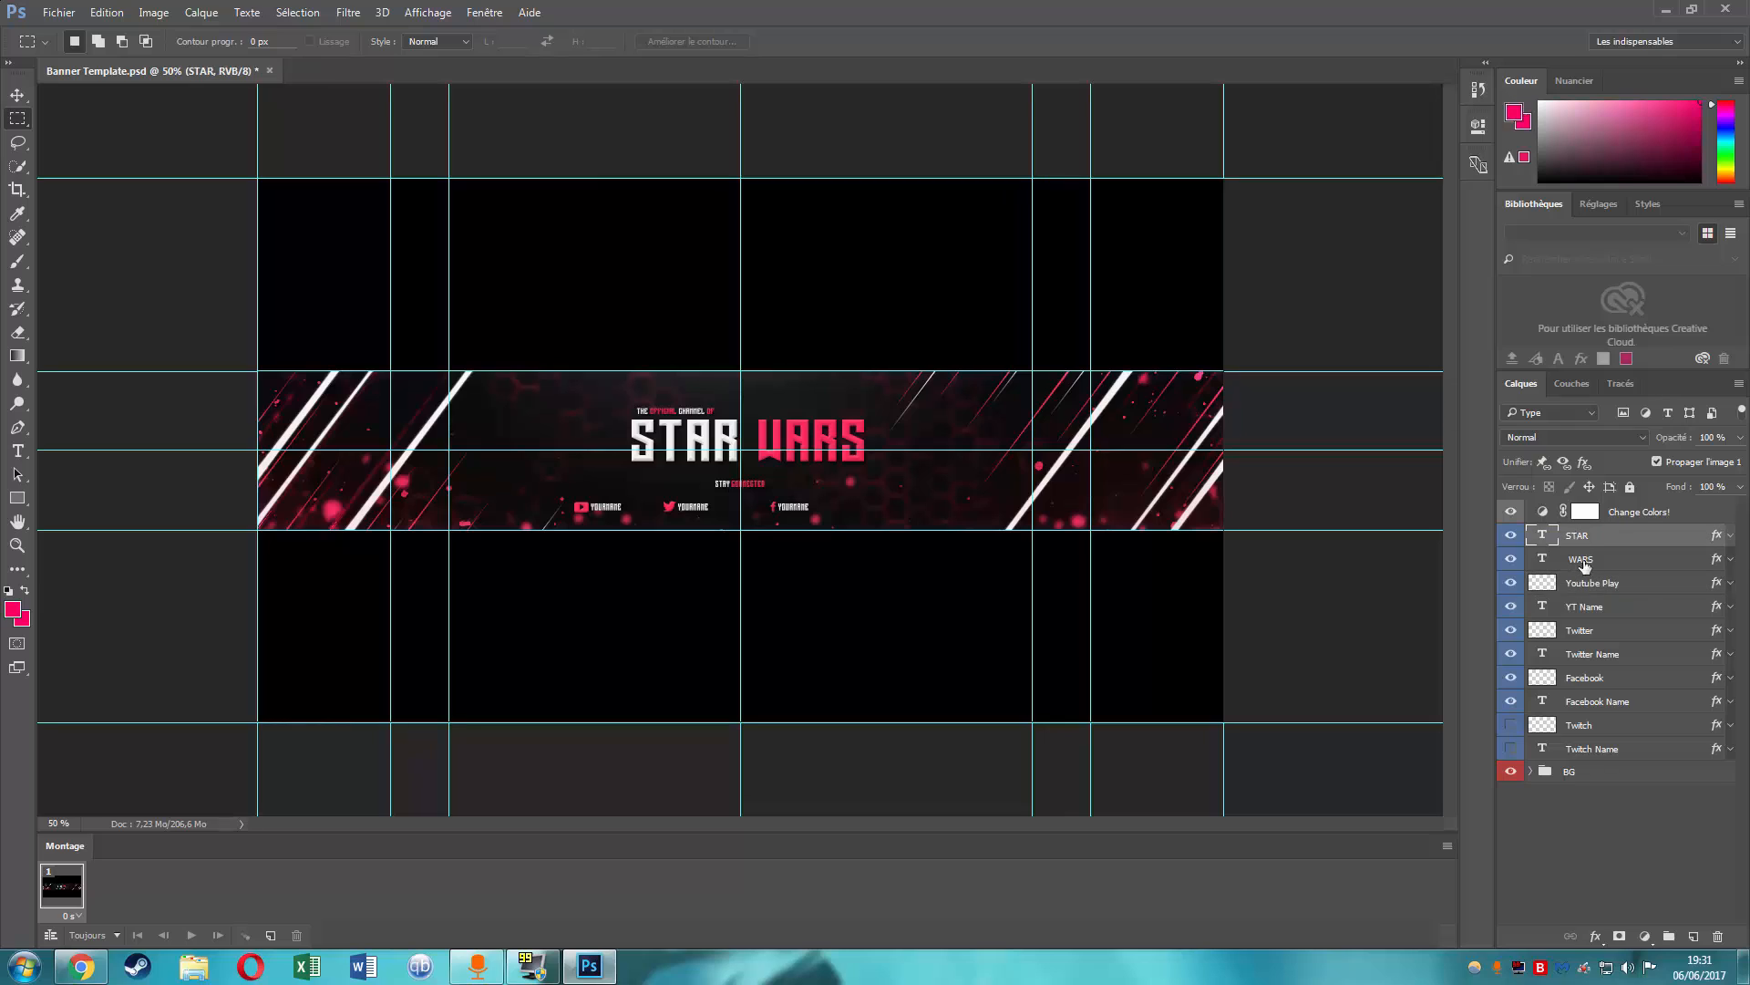
double_click(1542, 655)
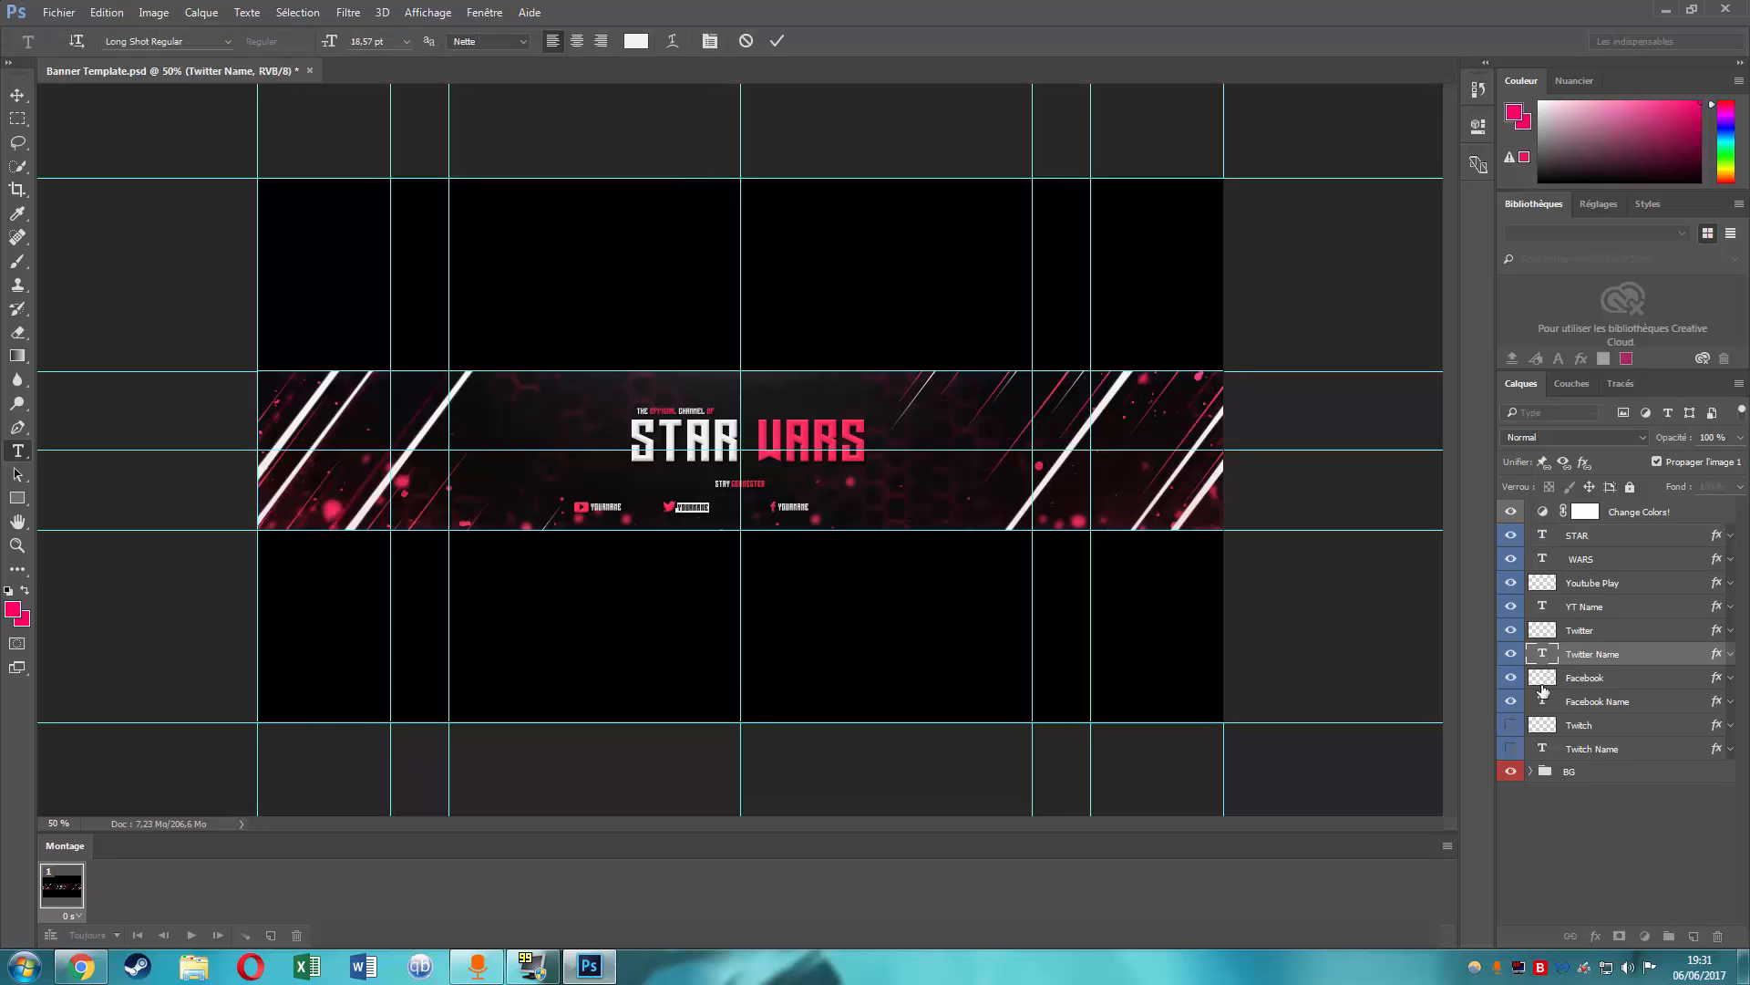
key(BackSpace)
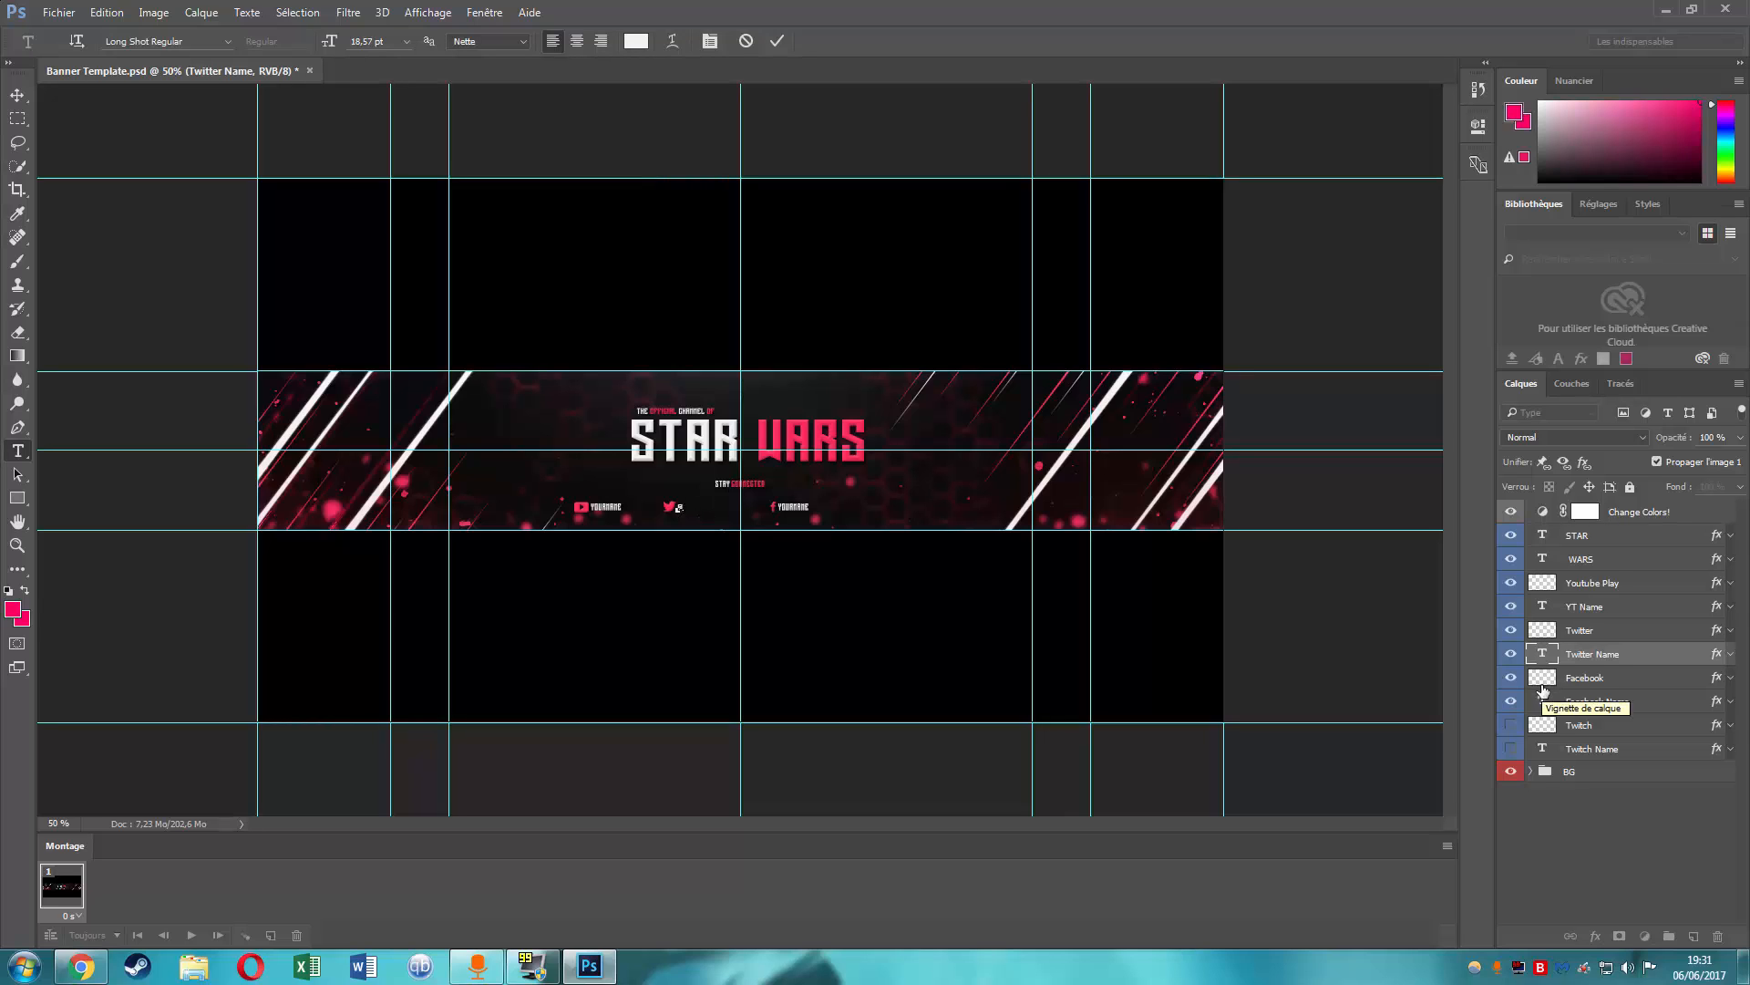
text(@starwars)
click(1603, 682)
key(m)
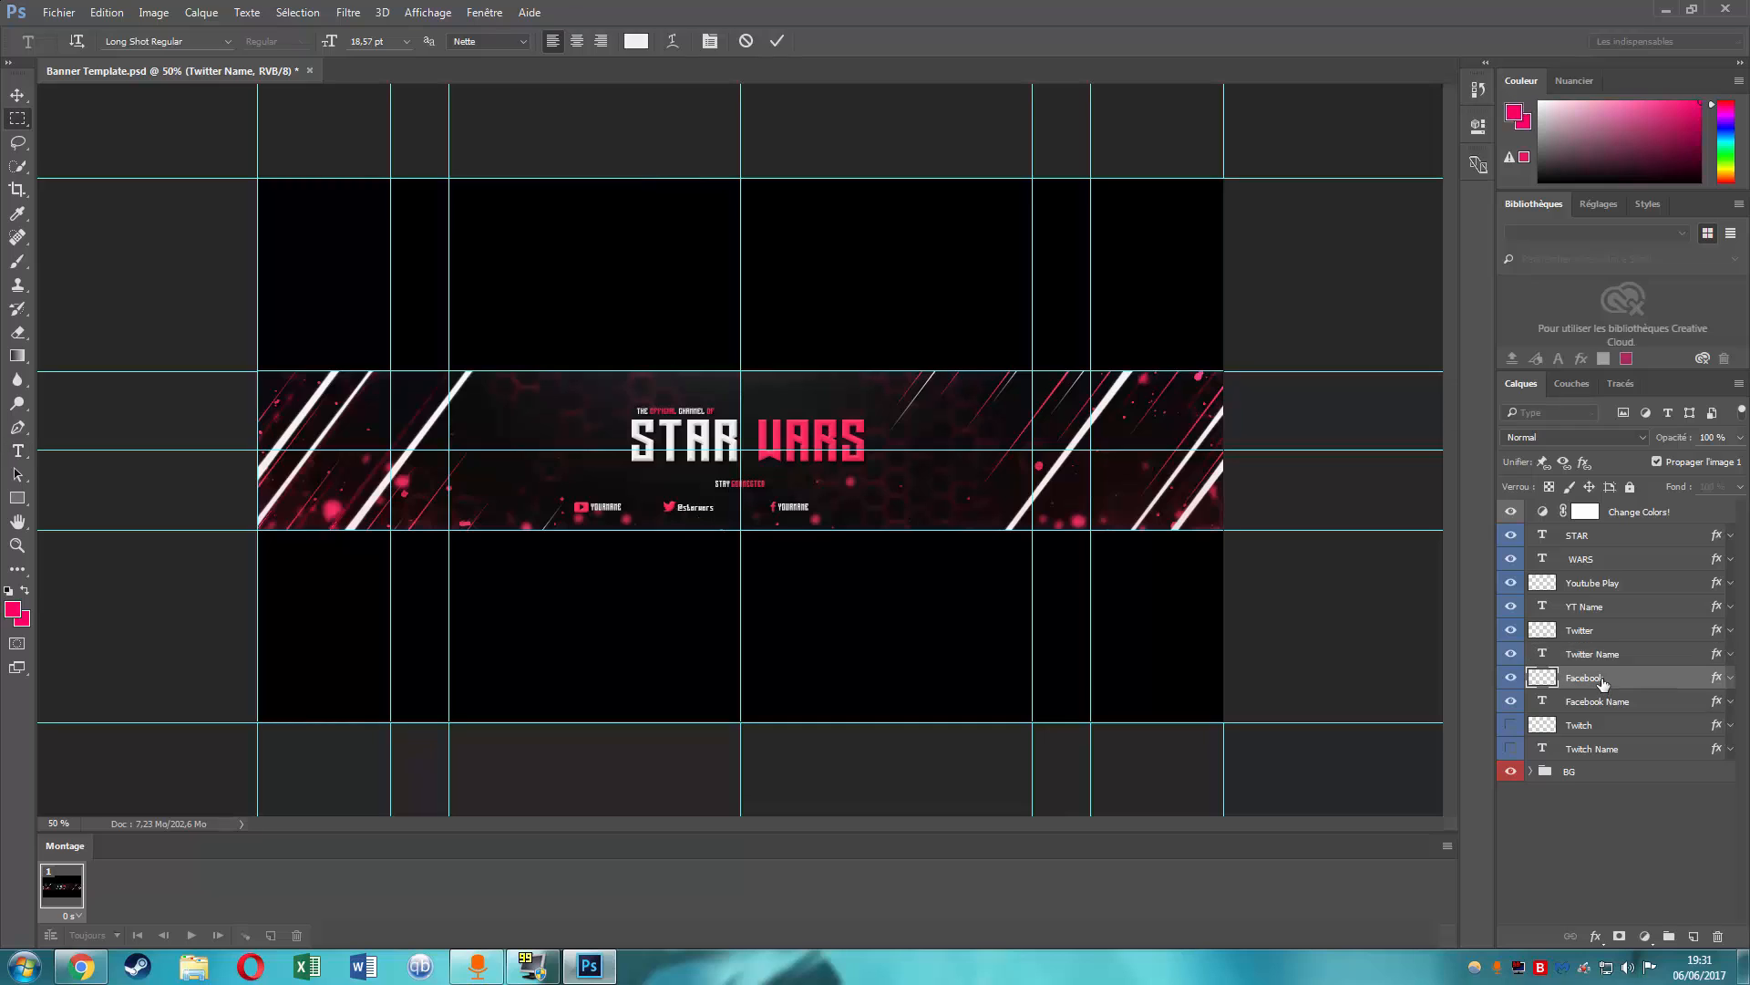
double_click(1542, 653)
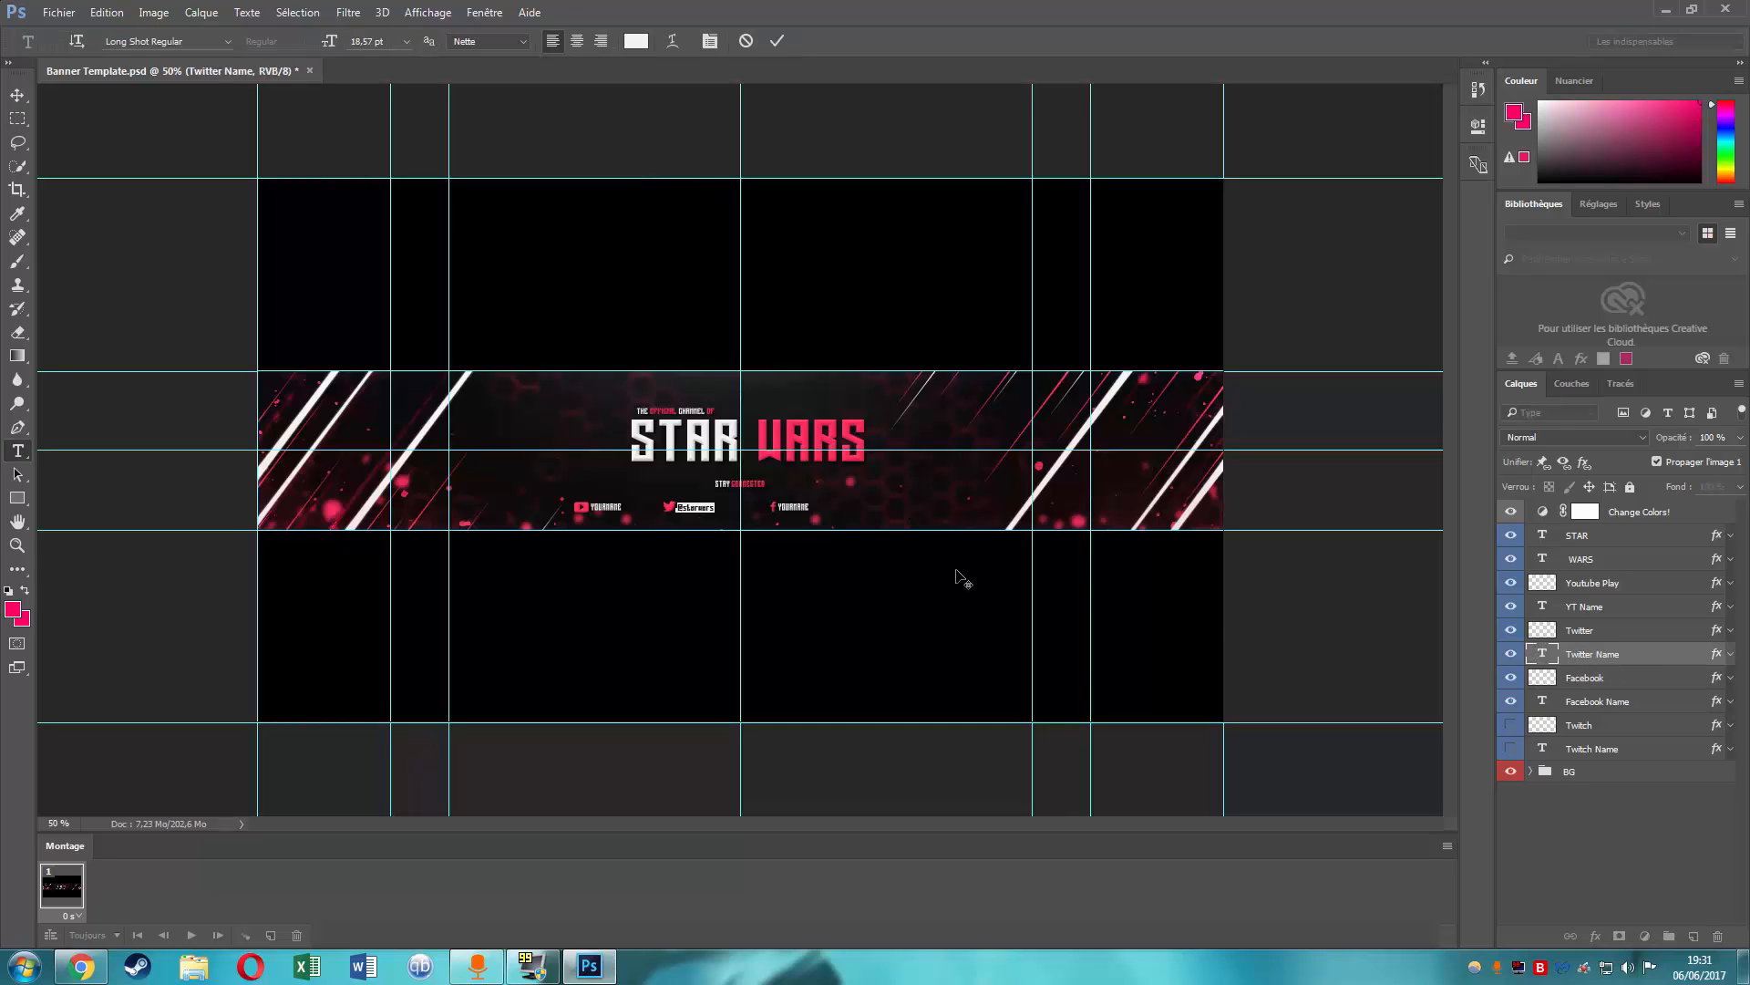
text(@starwars)
click(1640, 676)
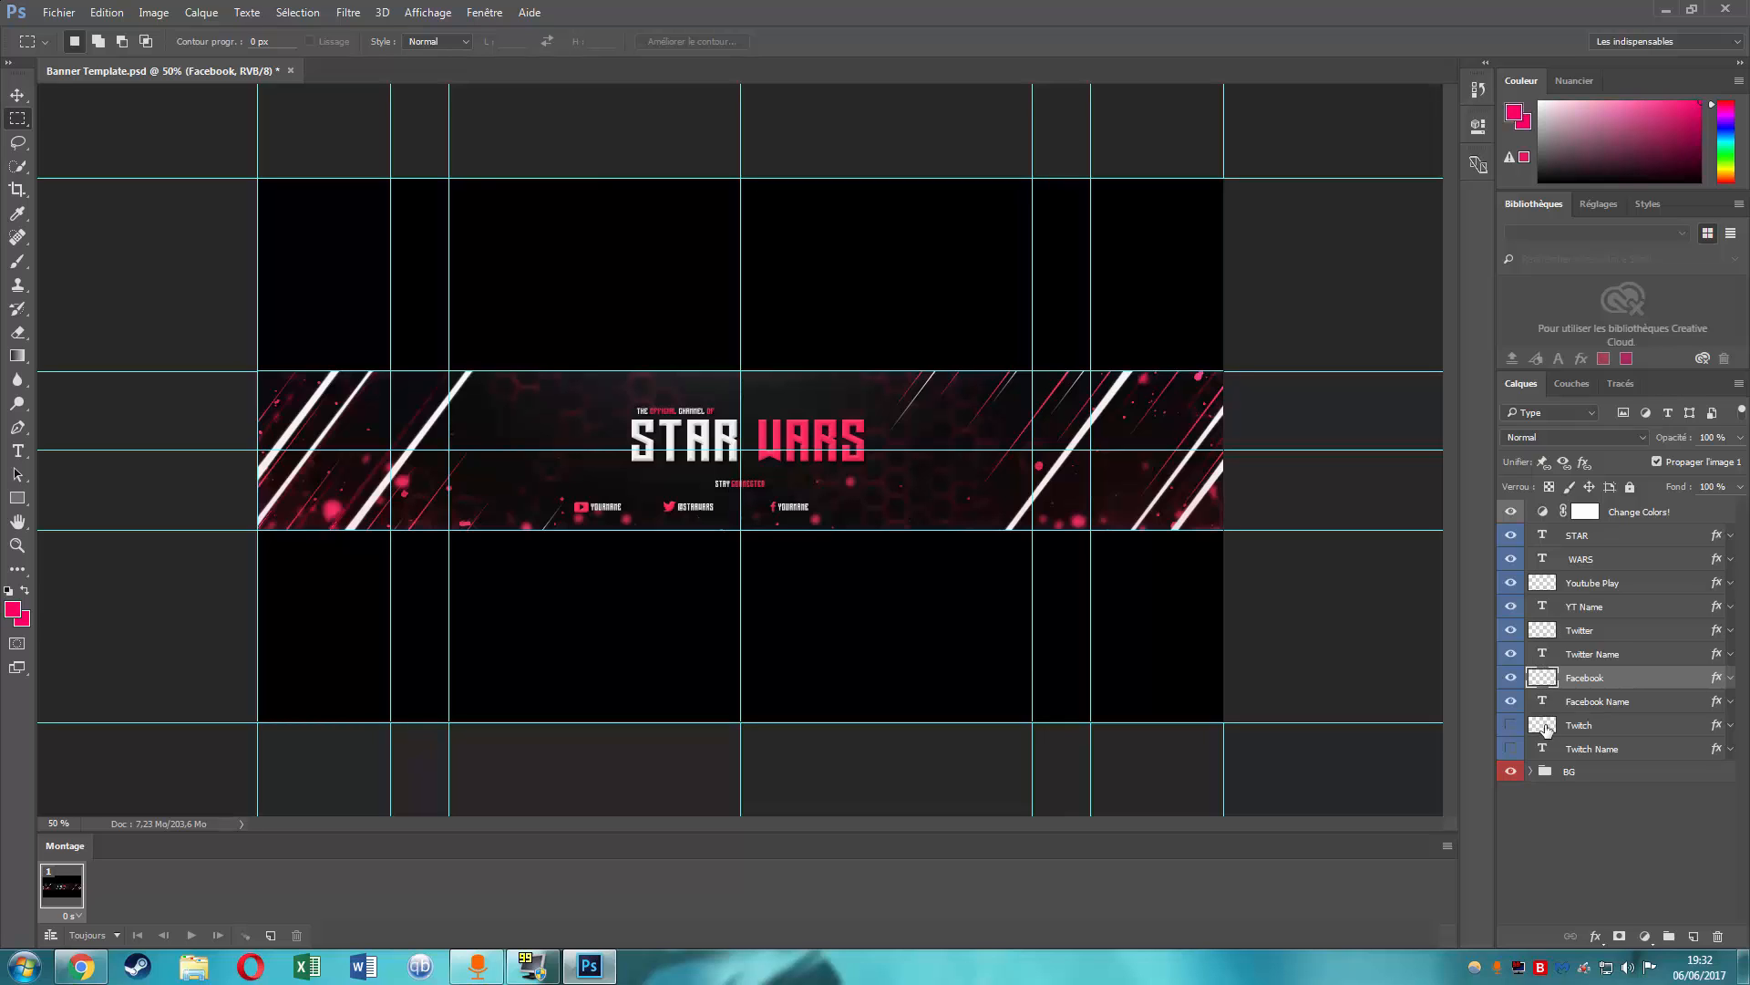
double_click(1543, 654)
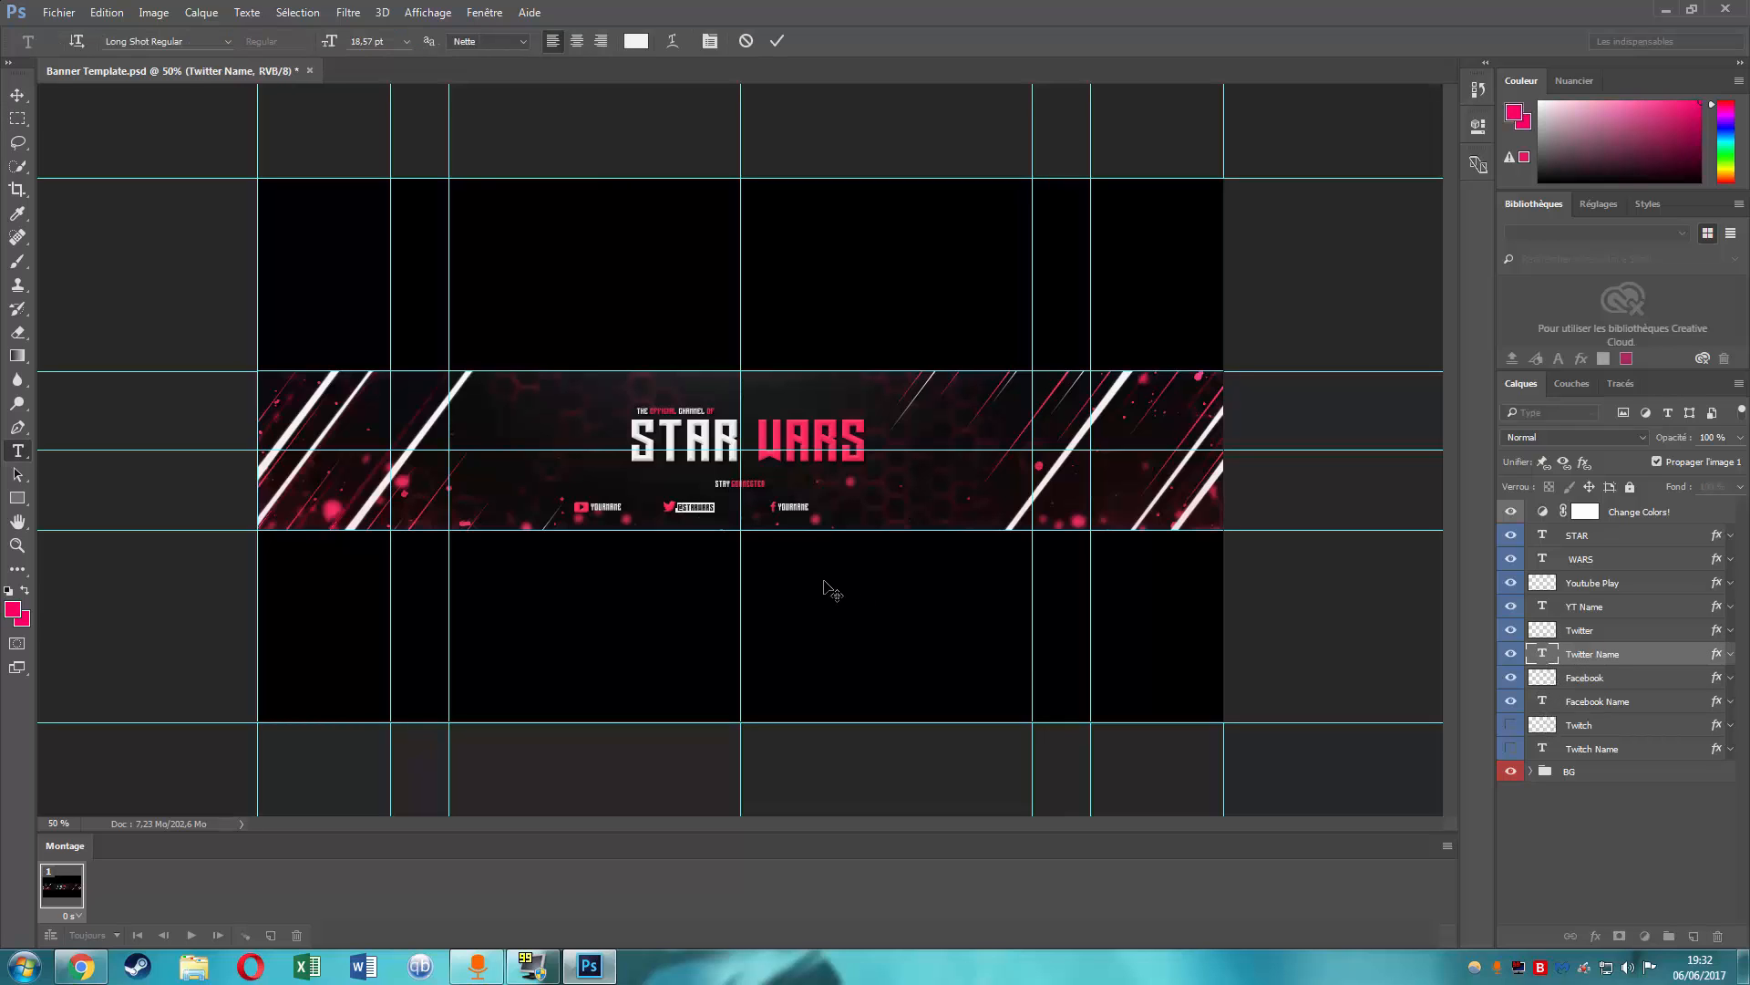
click(406, 42)
click(407, 290)
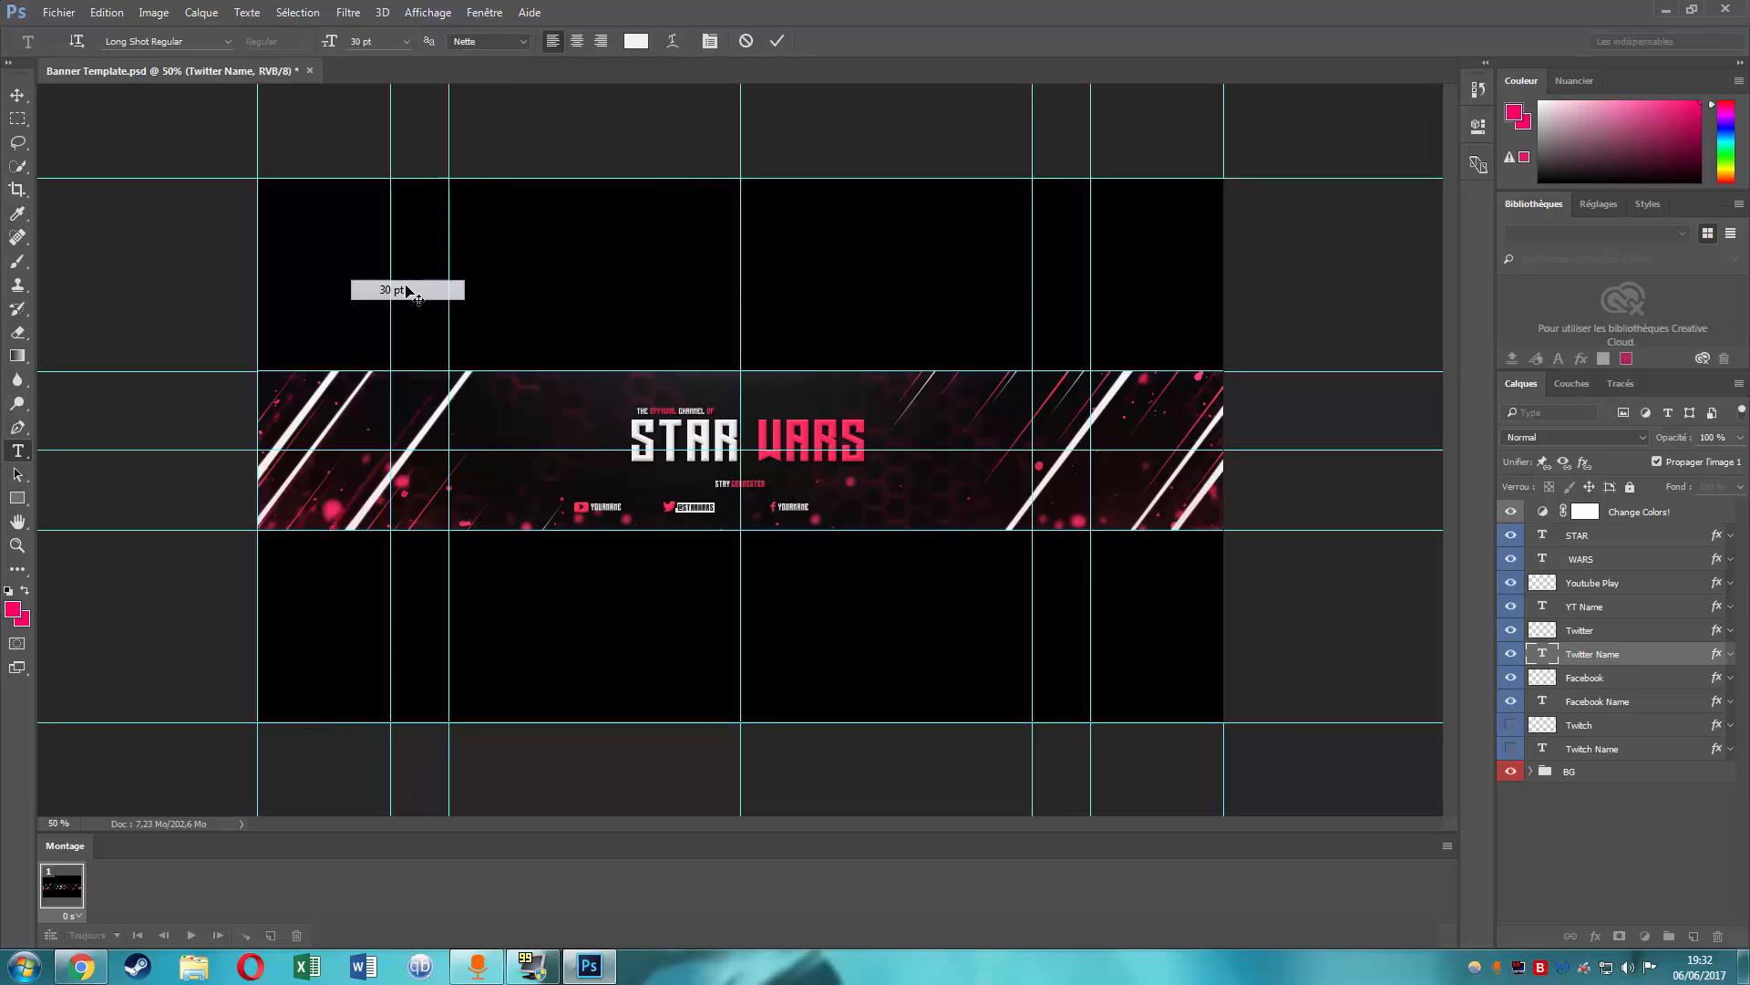
- Finish the Twitter text edit and open the Hue/Saturation settings of the Change Colors! adjustment layer
click(1604, 676)
key(m)
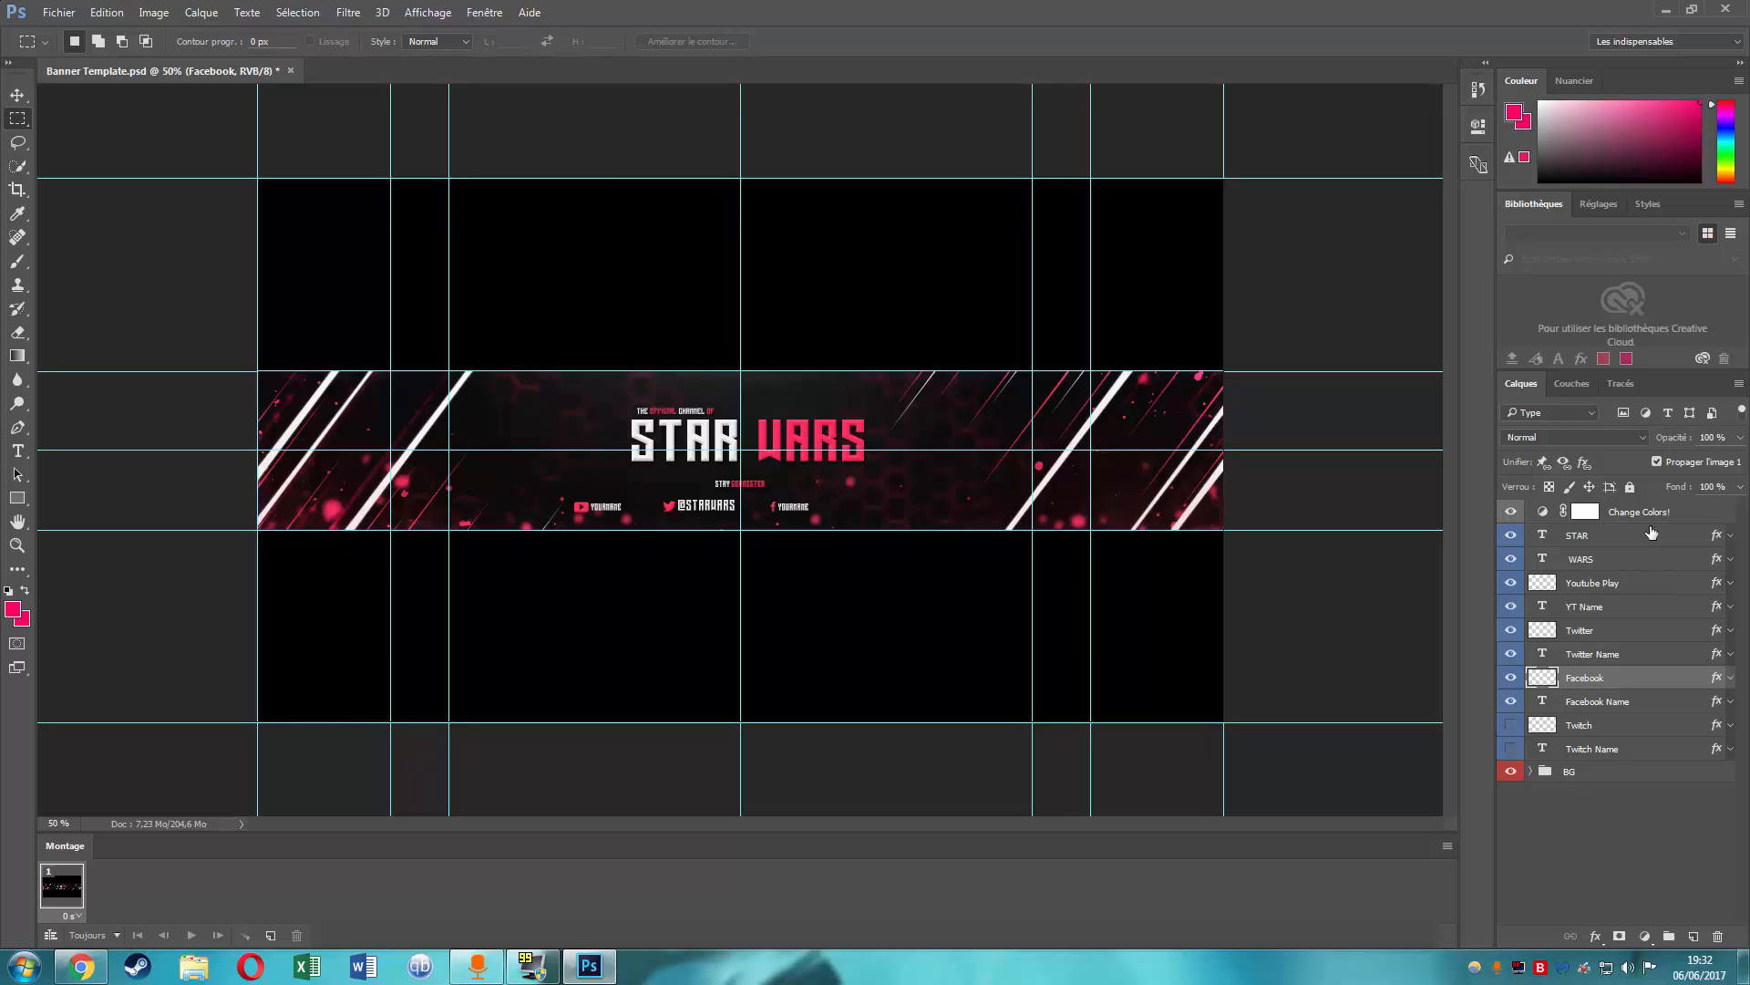
click(1511, 514)
double_click(1586, 513)
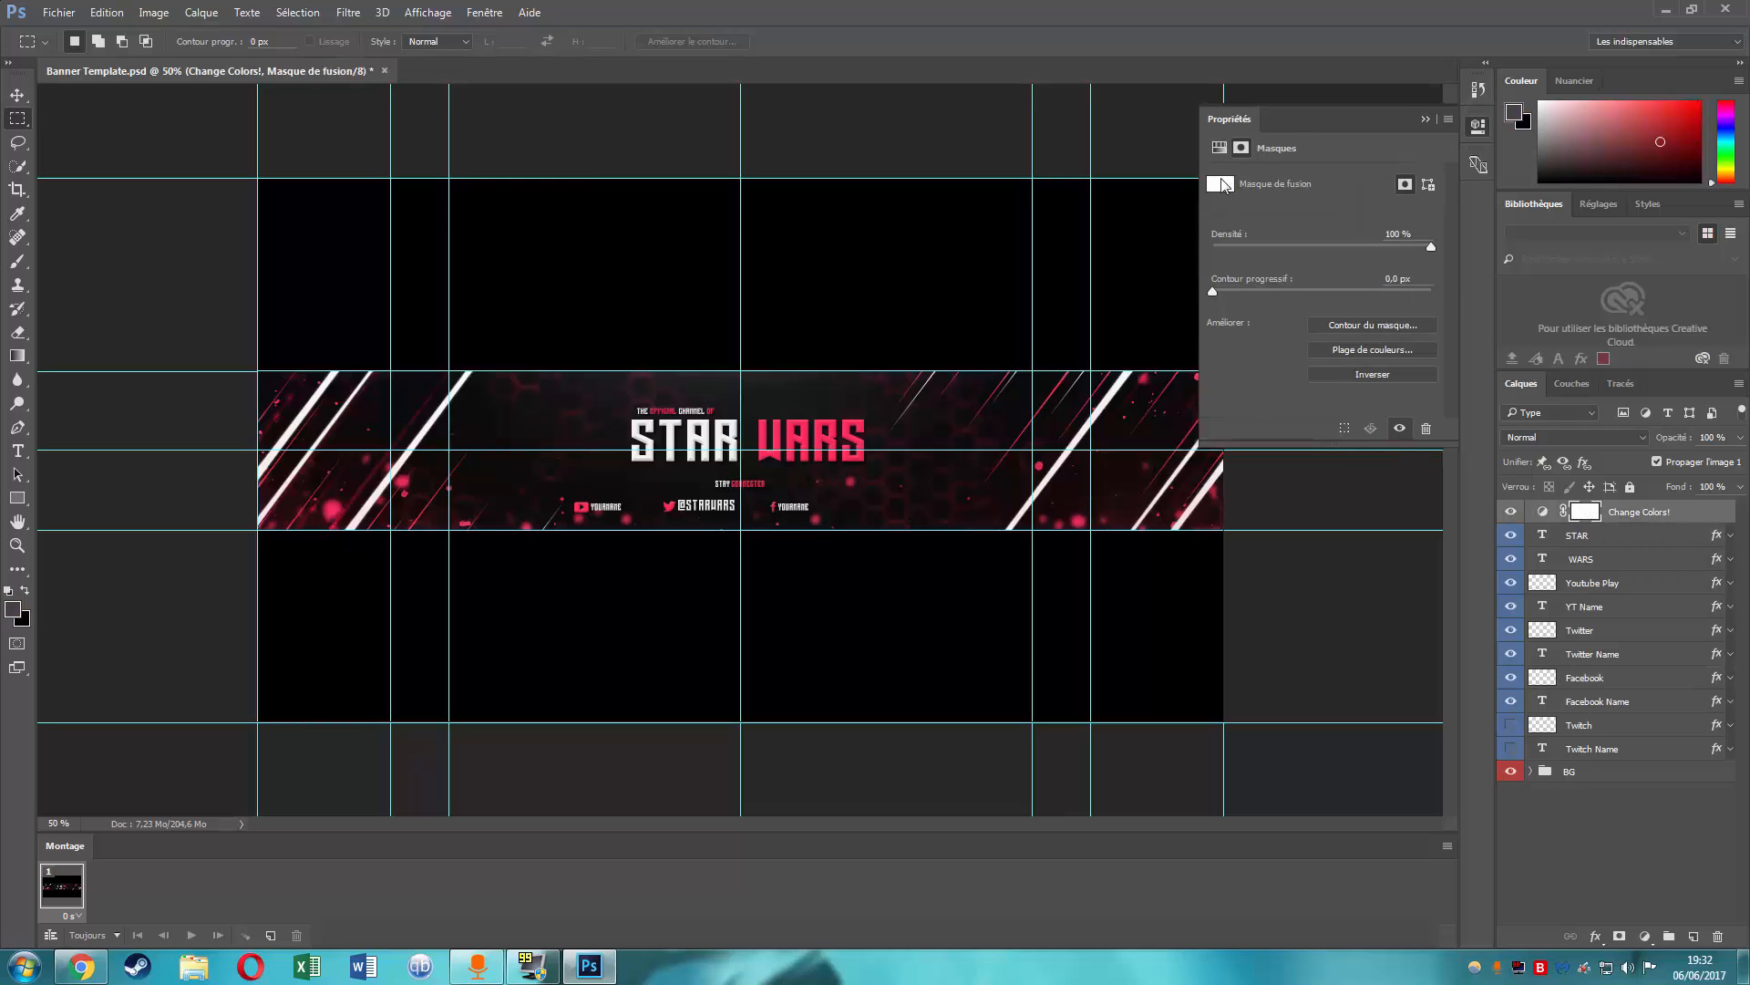
click(1726, 129)
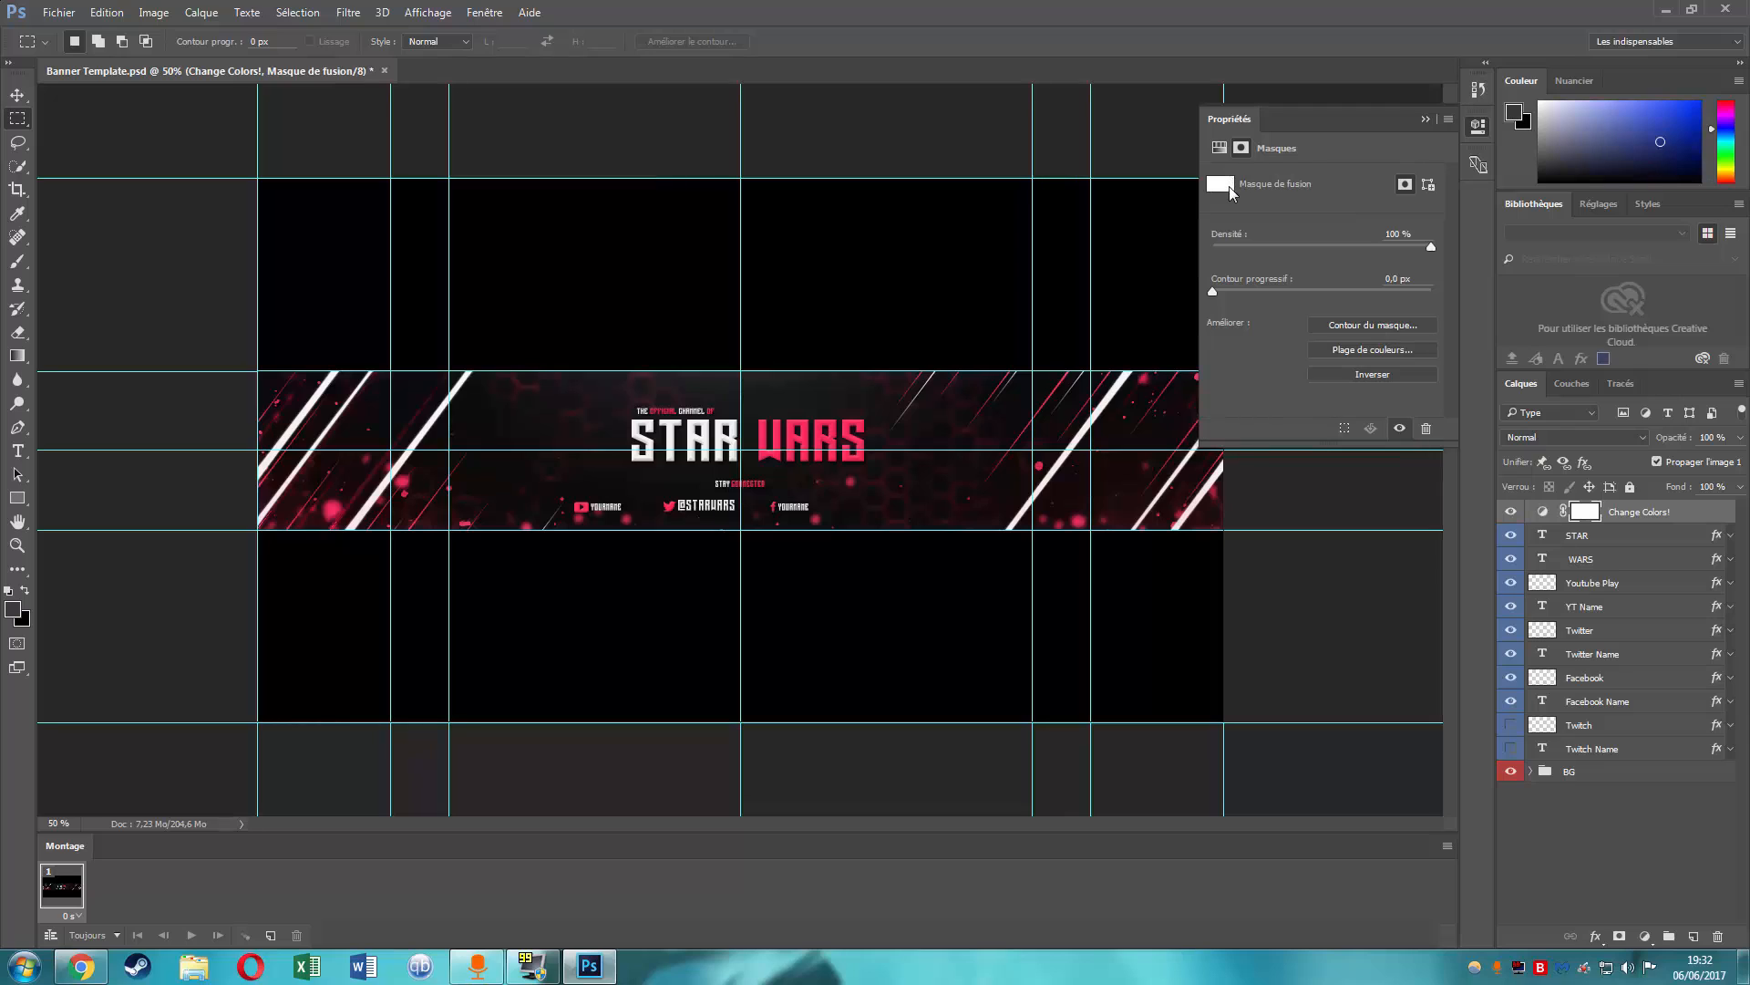
click(1241, 148)
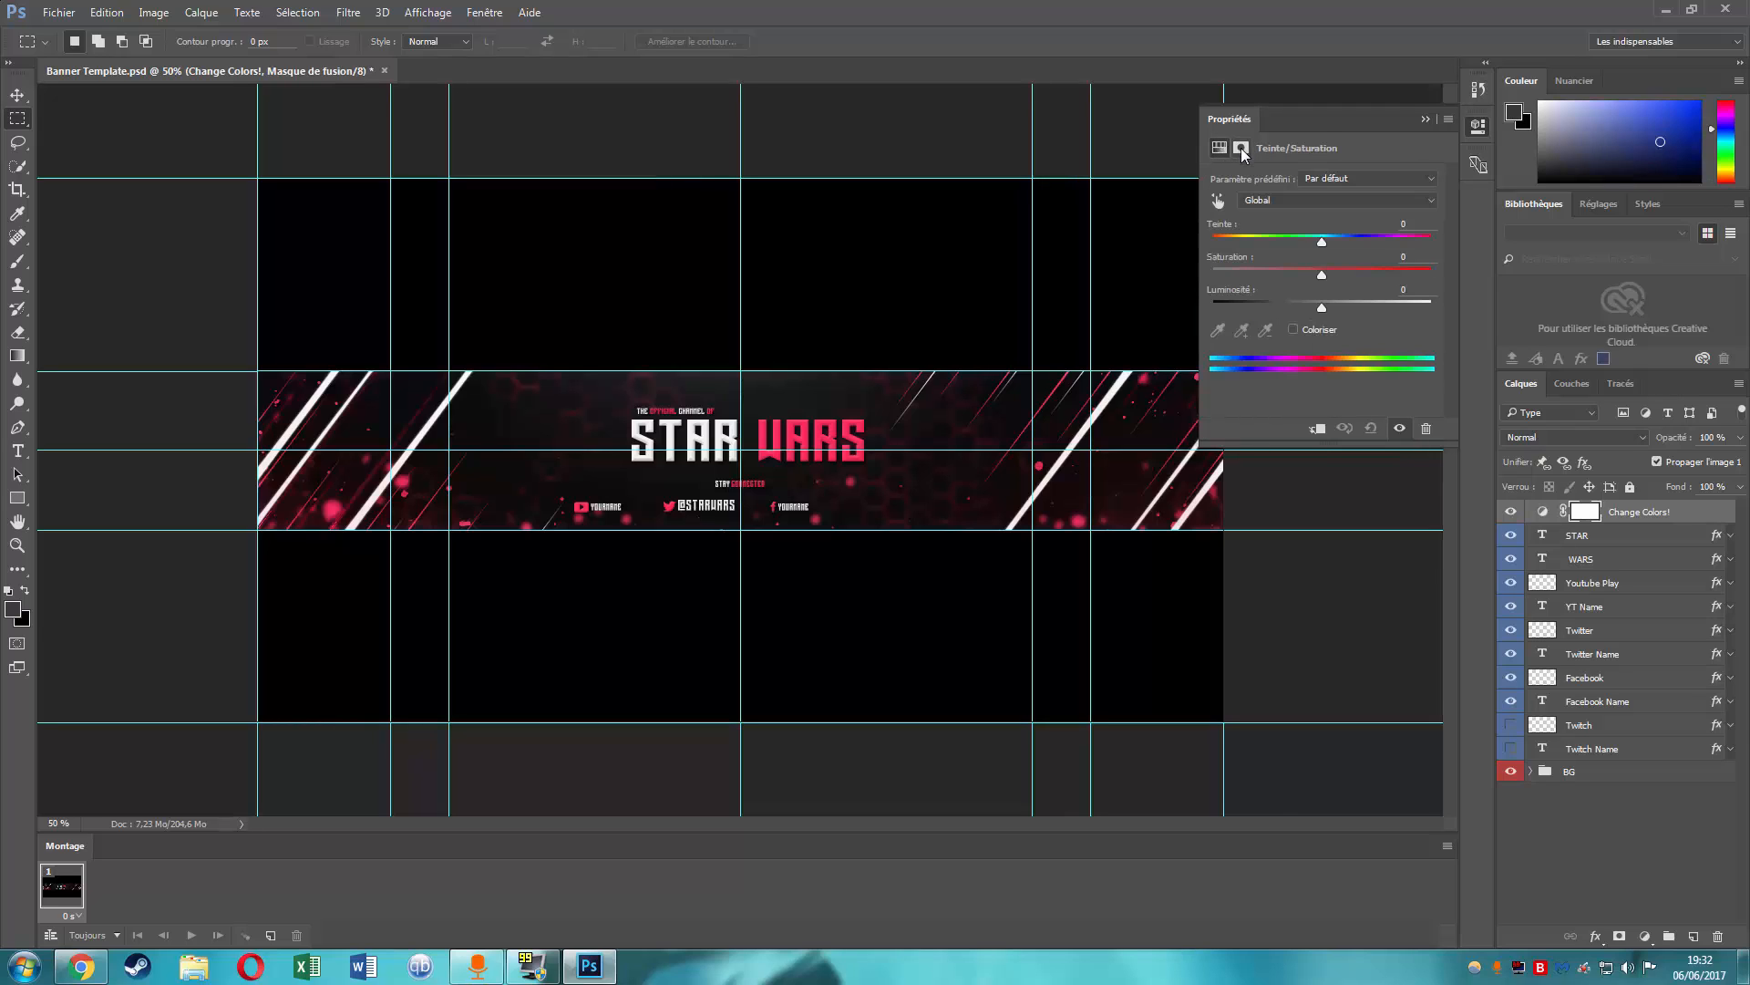
click(1318, 202)
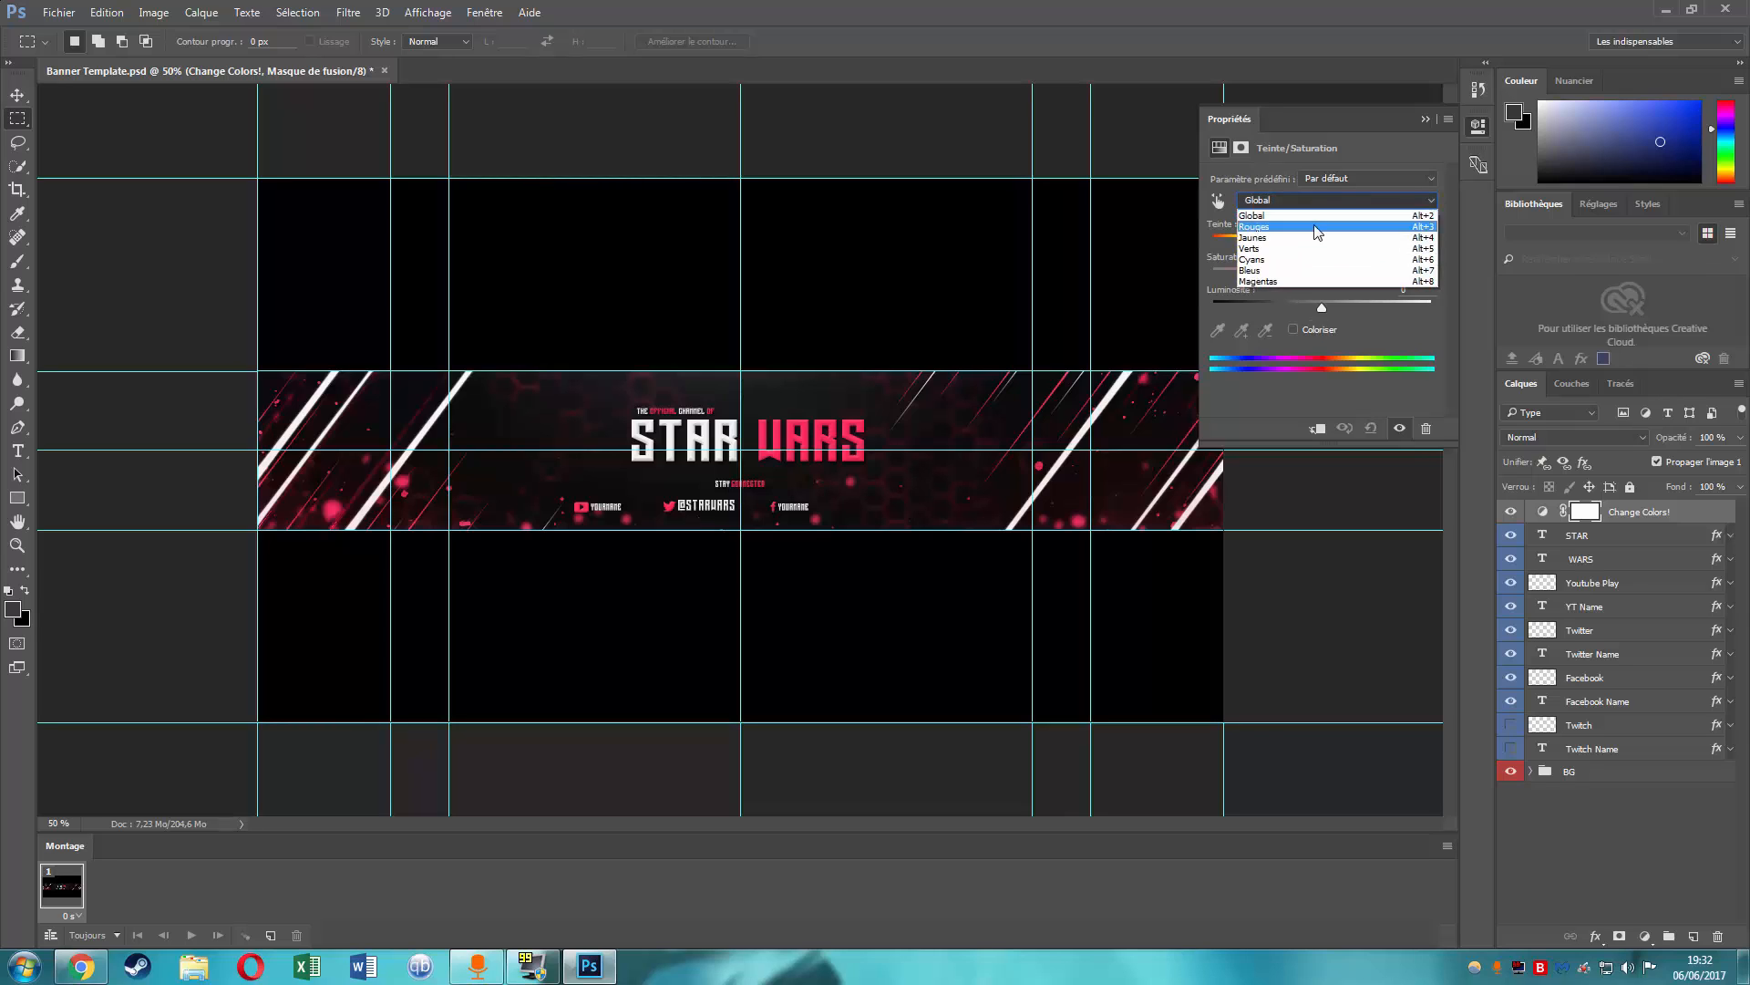
click(1316, 230)
click(1316, 200)
click(1310, 248)
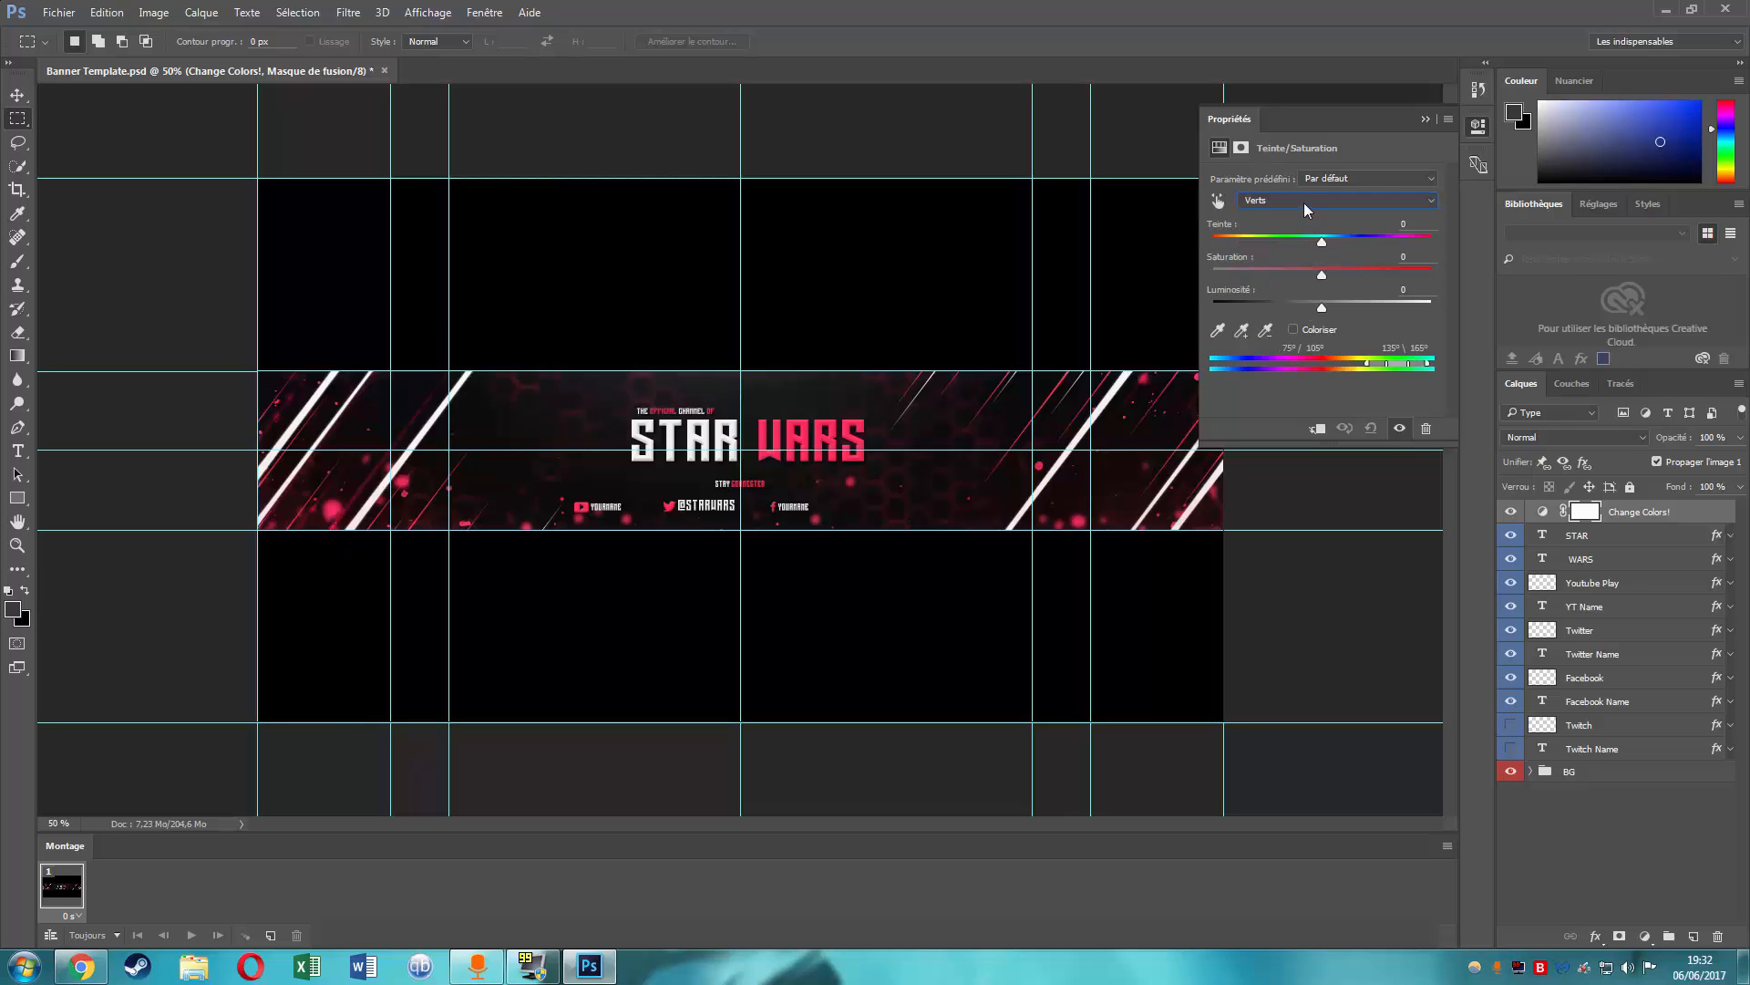
click(1303, 202)
click(1295, 215)
- Try global hue shifts of -39 and +125 on the Change Colors! layer, settling on -42 for magenta accents
drag(1321, 241, 1279, 244)
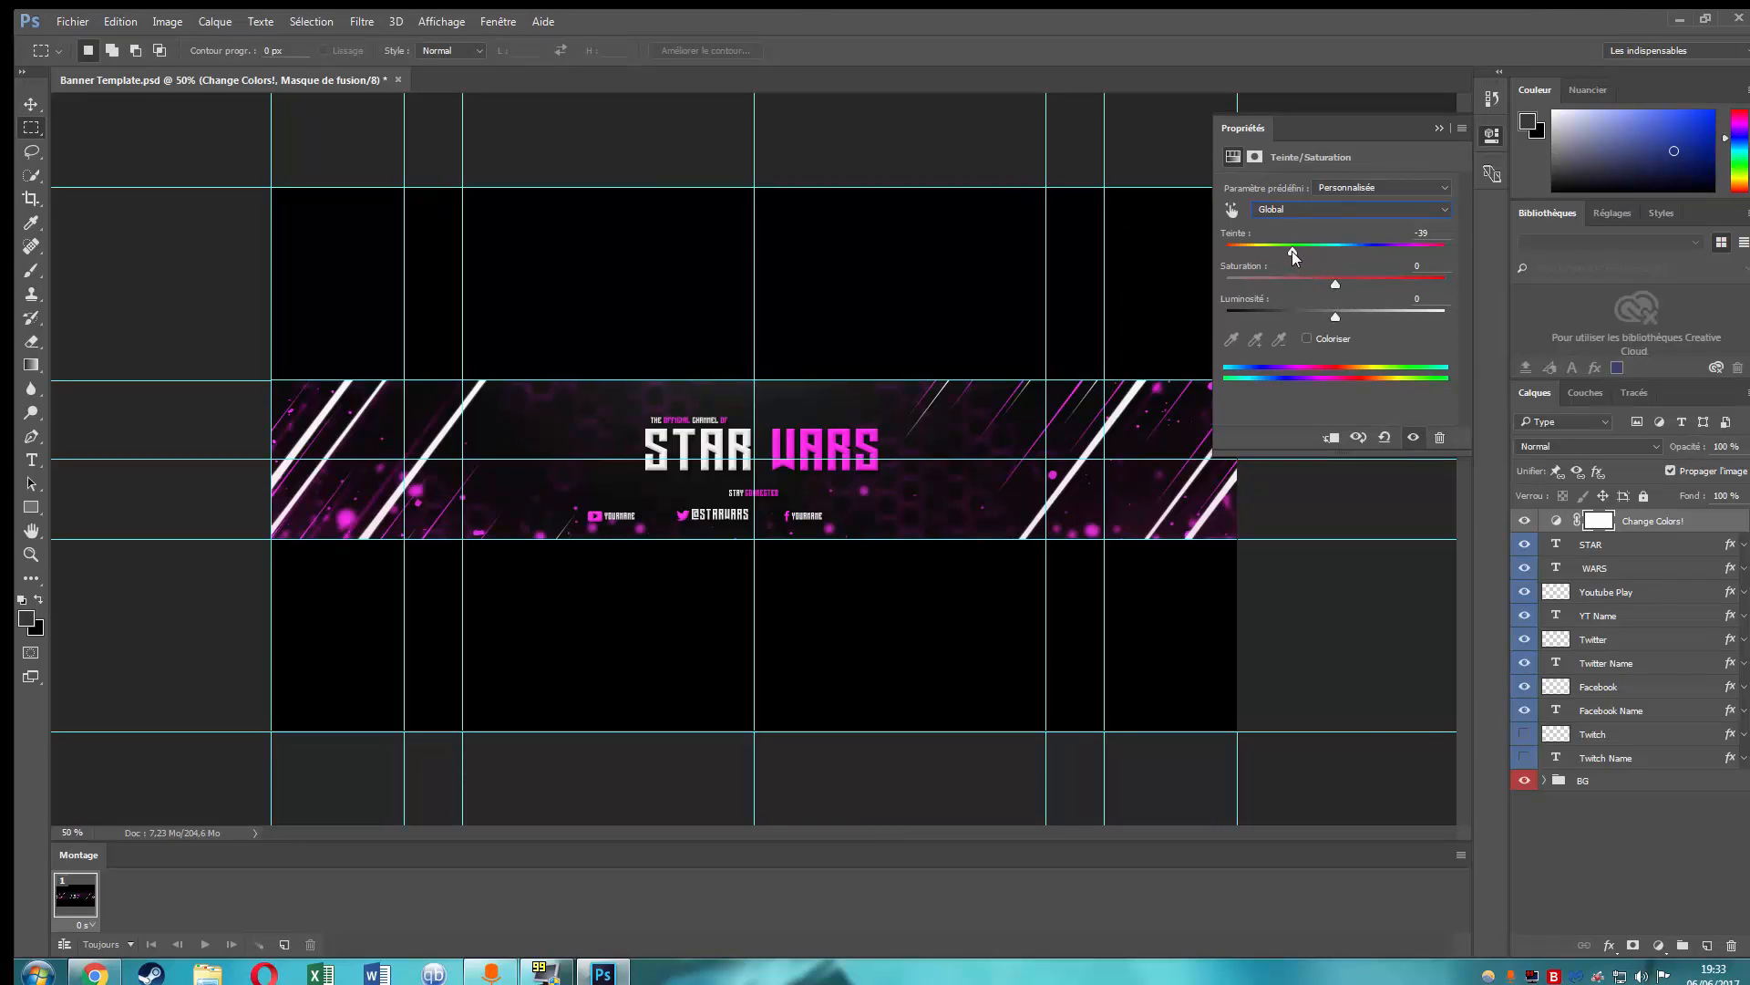
drag(1293, 252, 1419, 249)
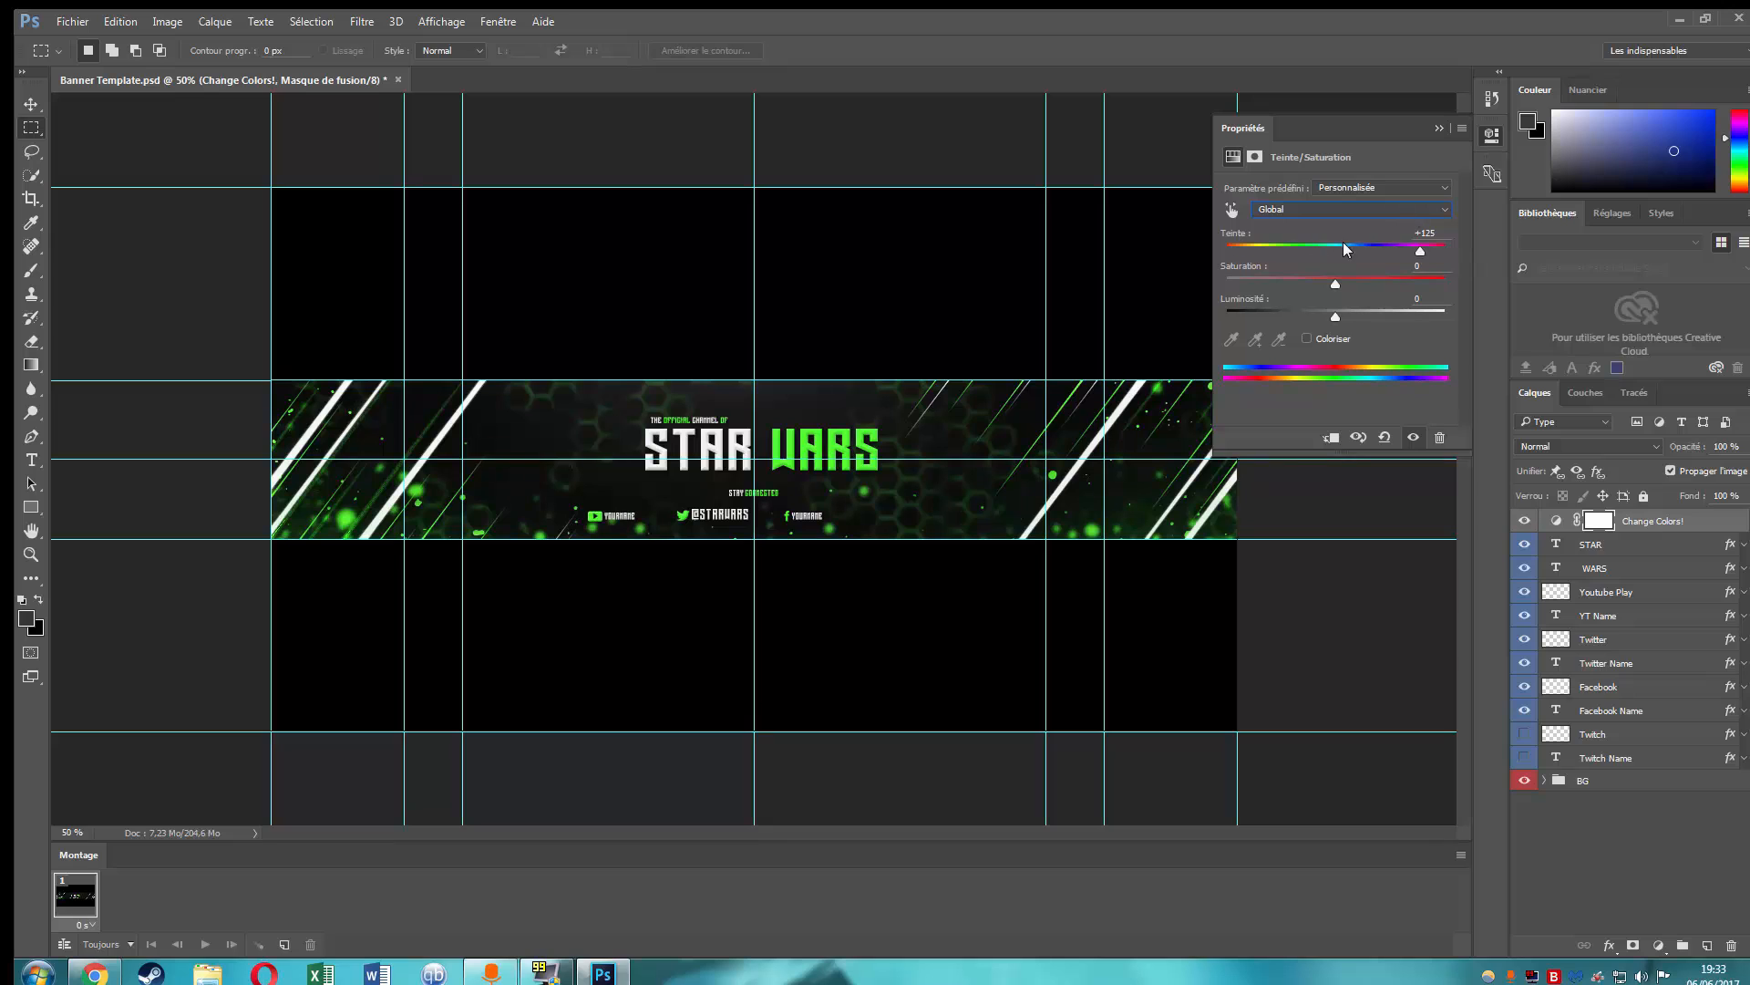
drag(1420, 255, 1293, 276)
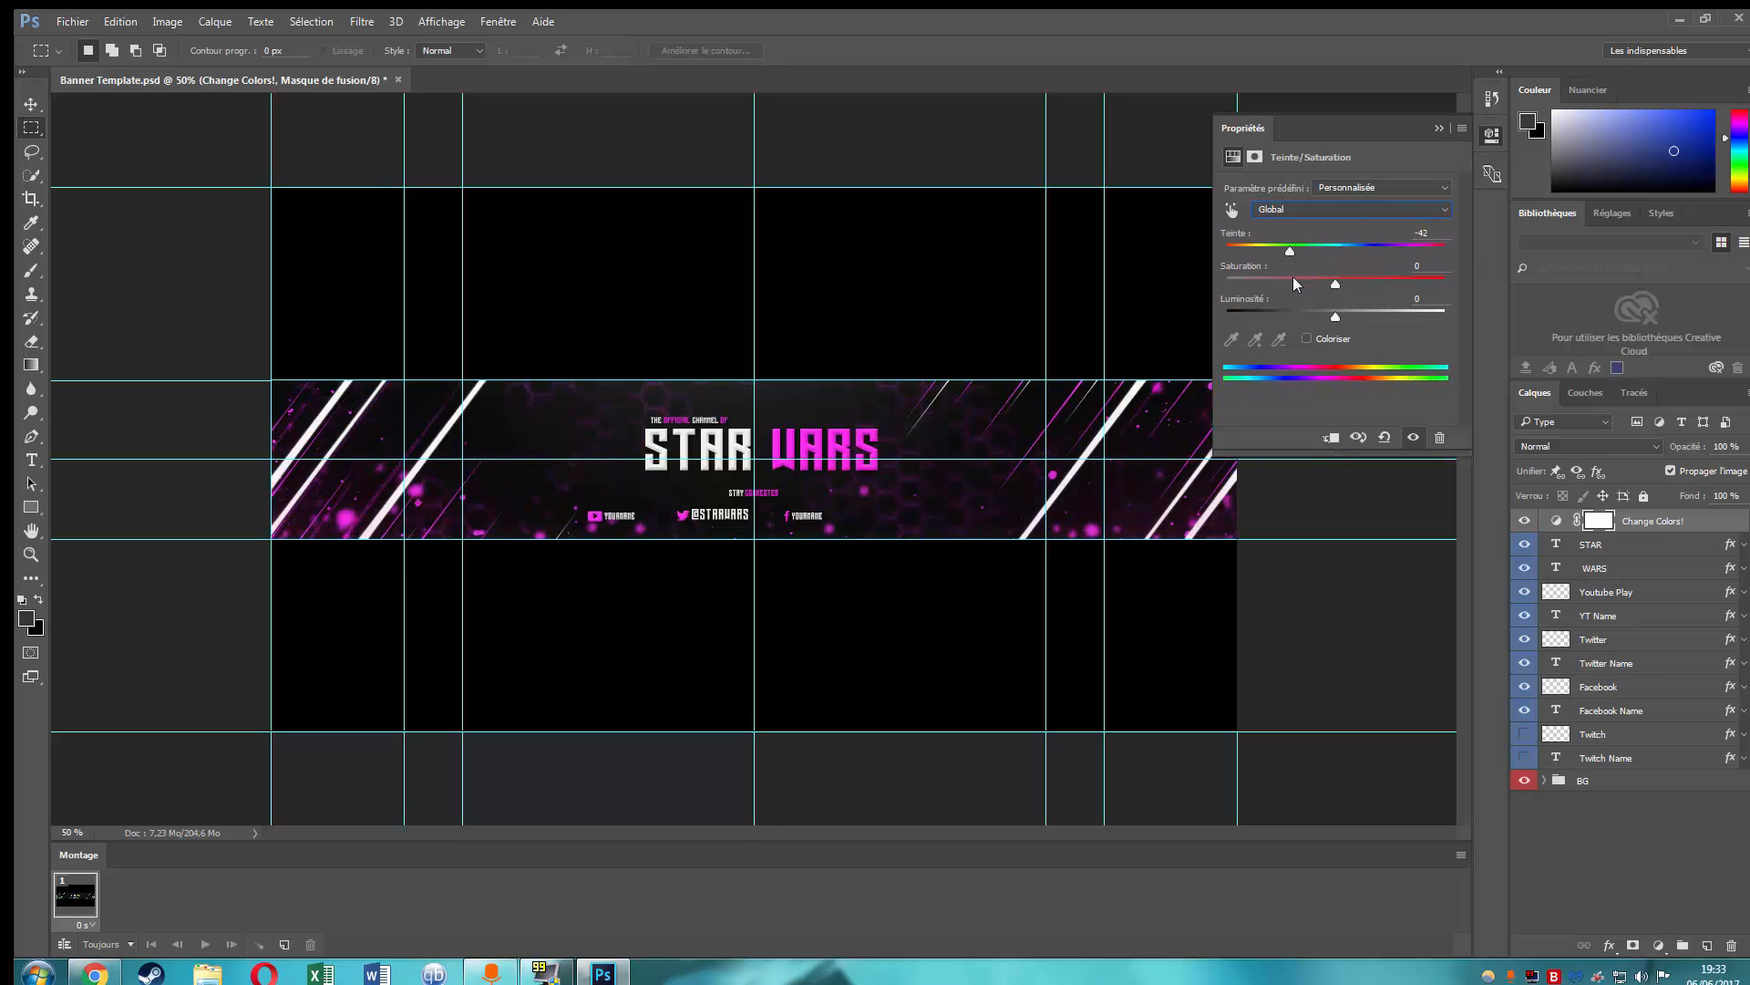
click(1614, 592)
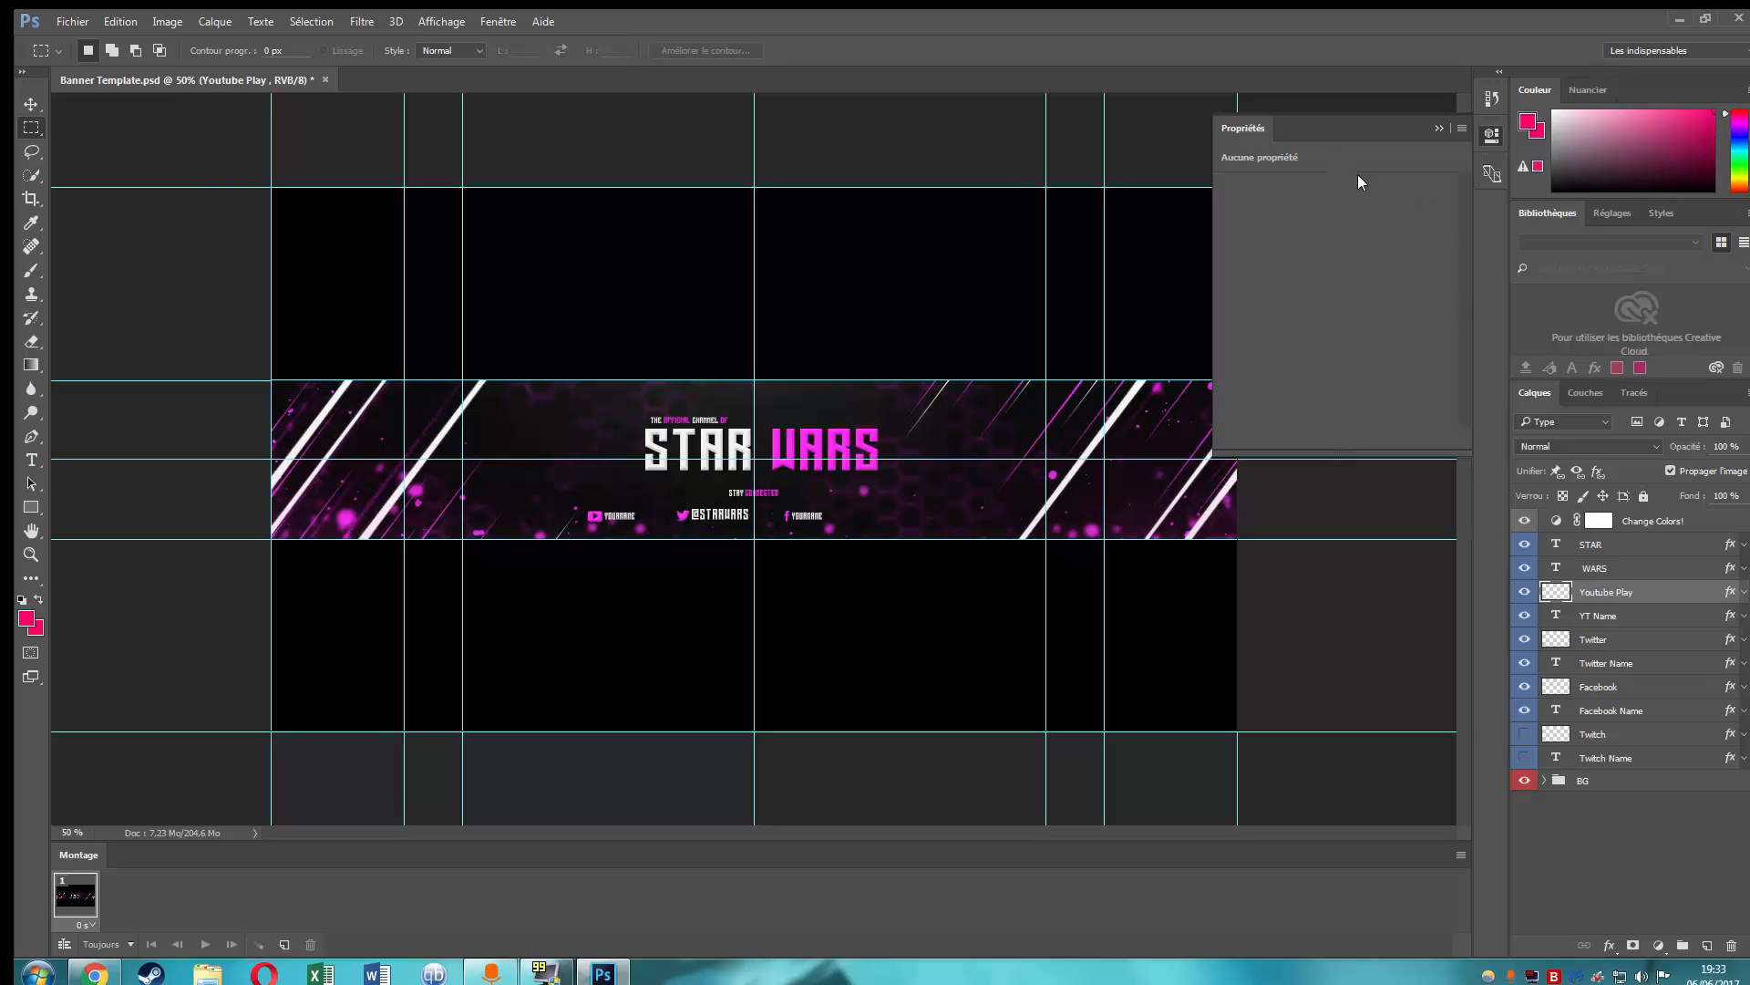